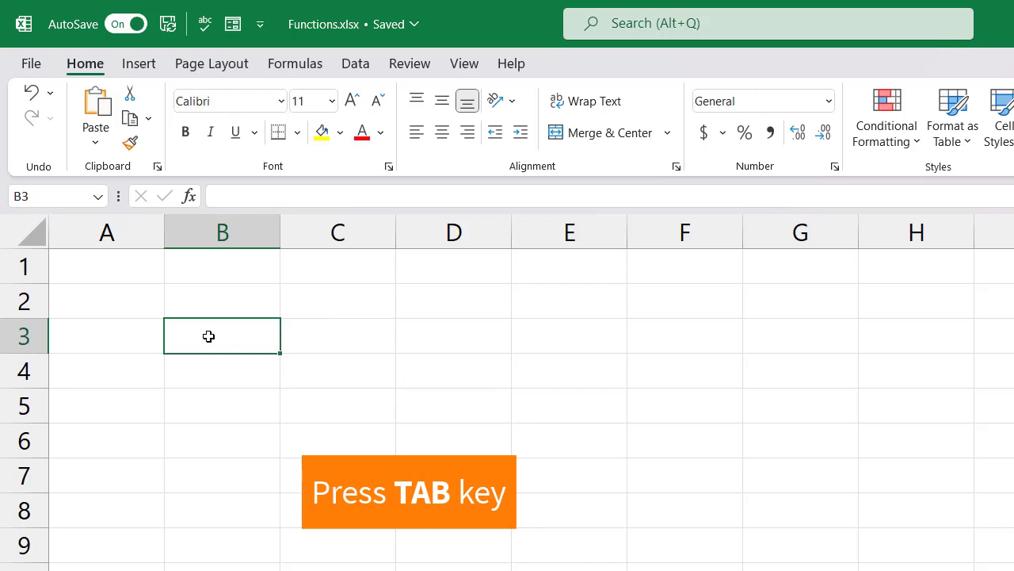
- Start a formula in cell B3 with TEXT and insert FORMULATEXT from the suggested functions
type("=TEXT")
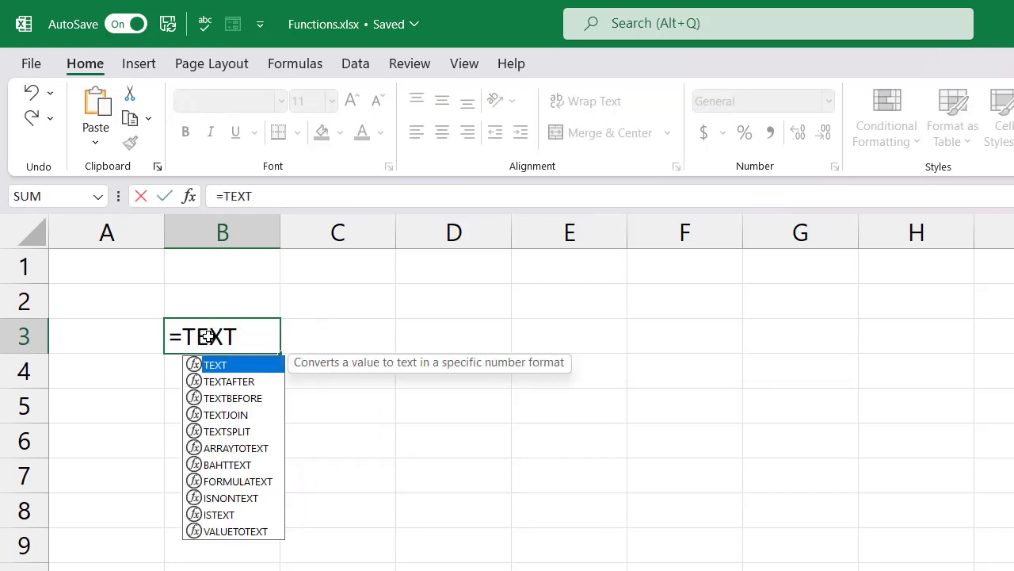
key("Down")
key("Down")
key("Down")
key("Down")
key("Down")
key("Down")
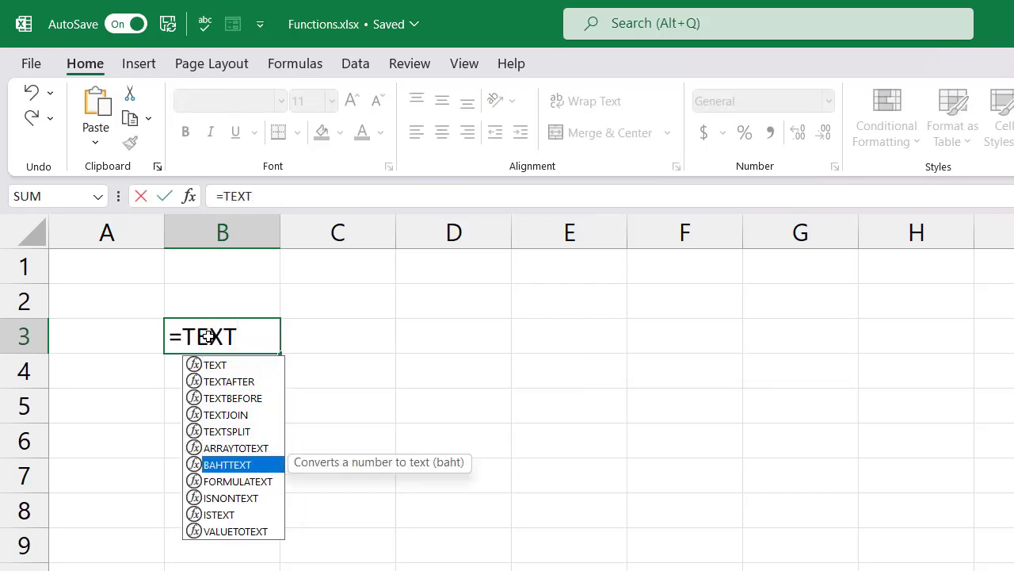
key("Down")
key("Tab")
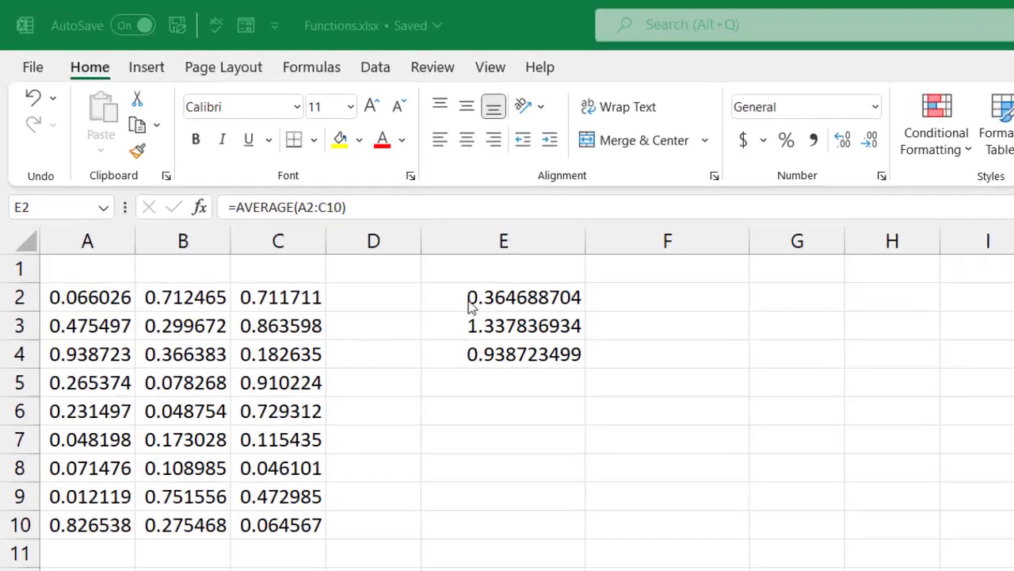
- Inspect the existing formulas in cells E2, E3 and E4
left_click(470, 305)
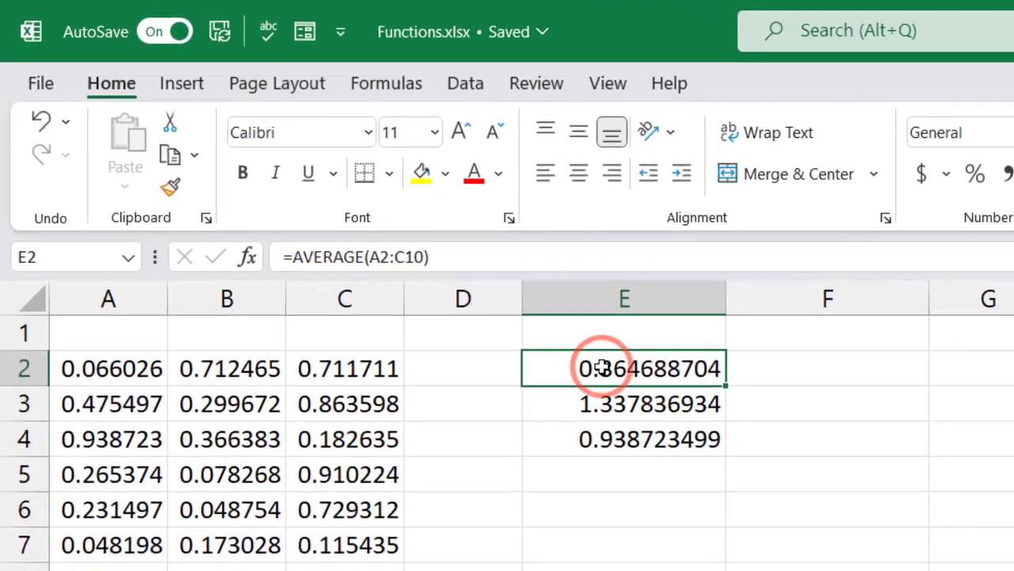
left_click(491, 326)
left_click(627, 447)
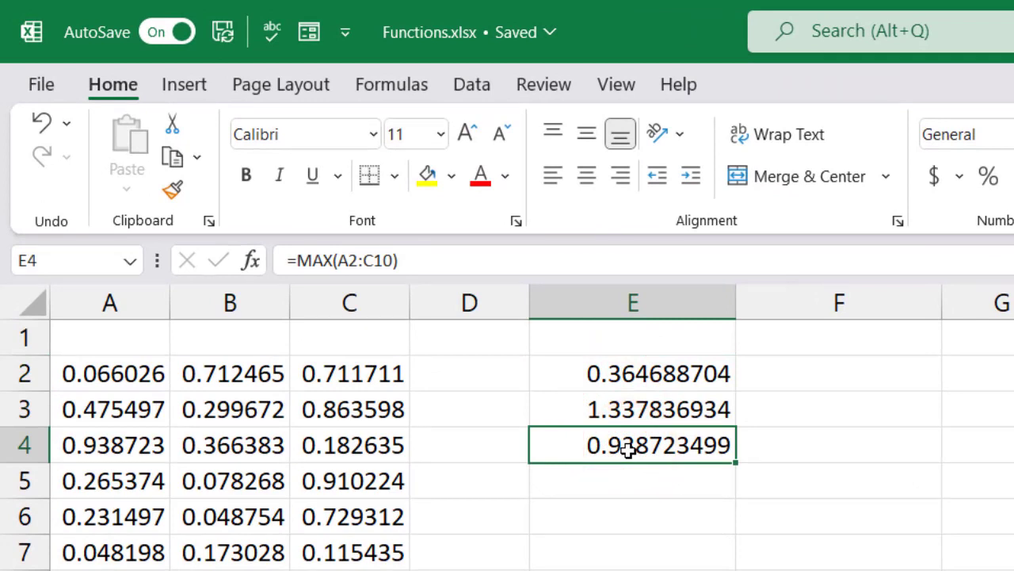
- Enter a SUM formula for the range A2:C10 in cell F2
left_click(835, 374)
type("=")
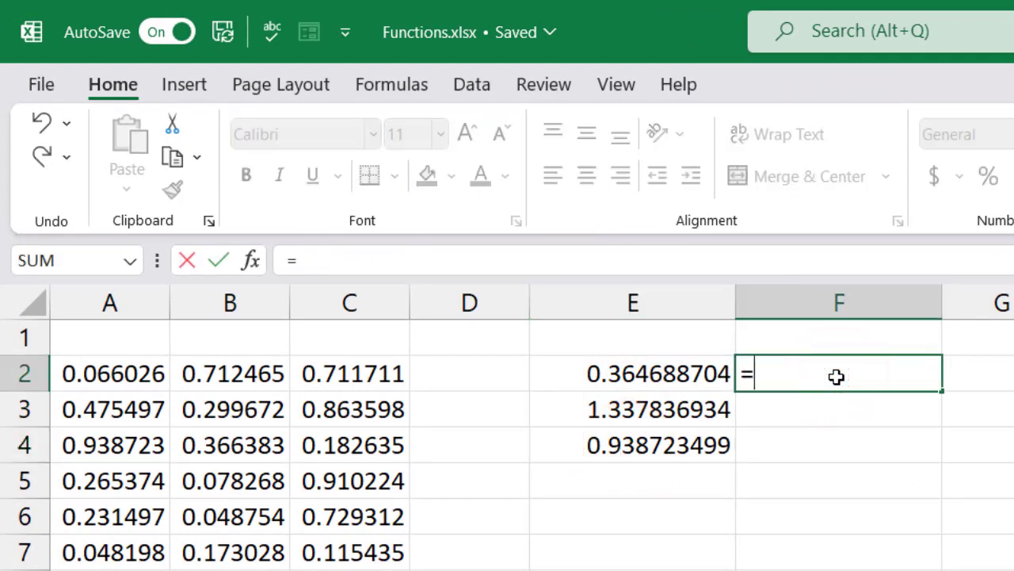
type("sum")
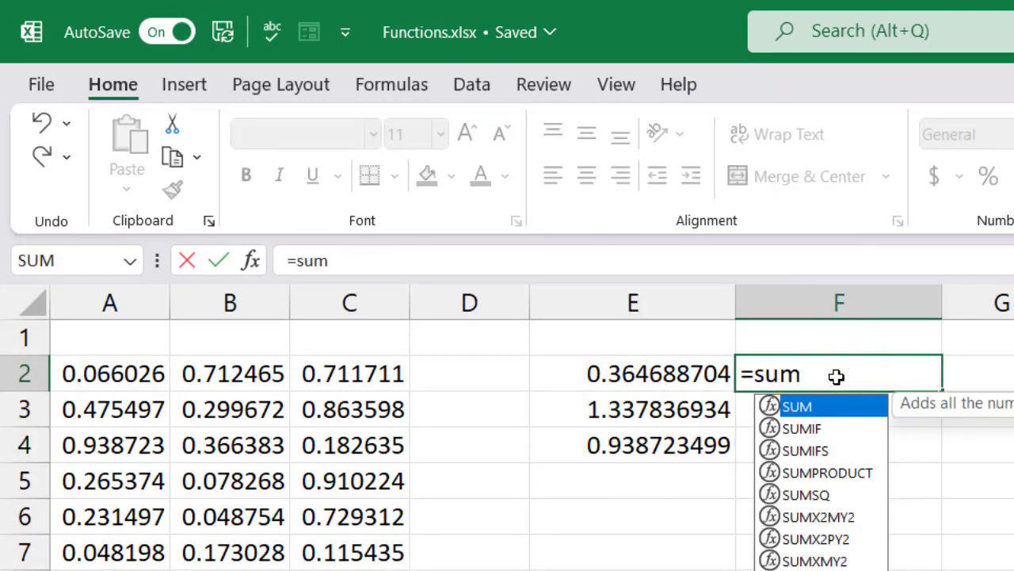
key("Tab")
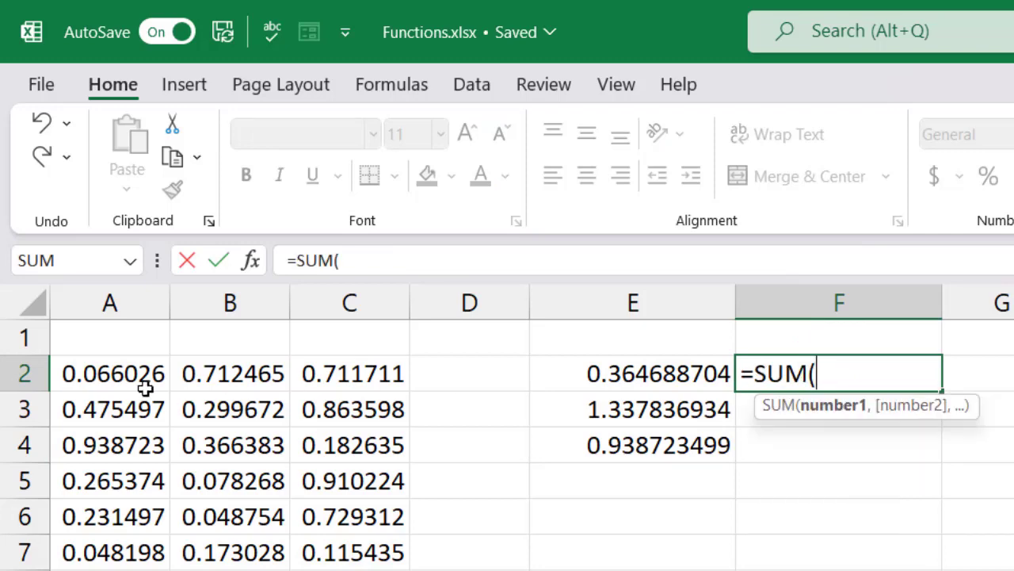
left_click_drag(145, 388, 353, 568)
key("Return")
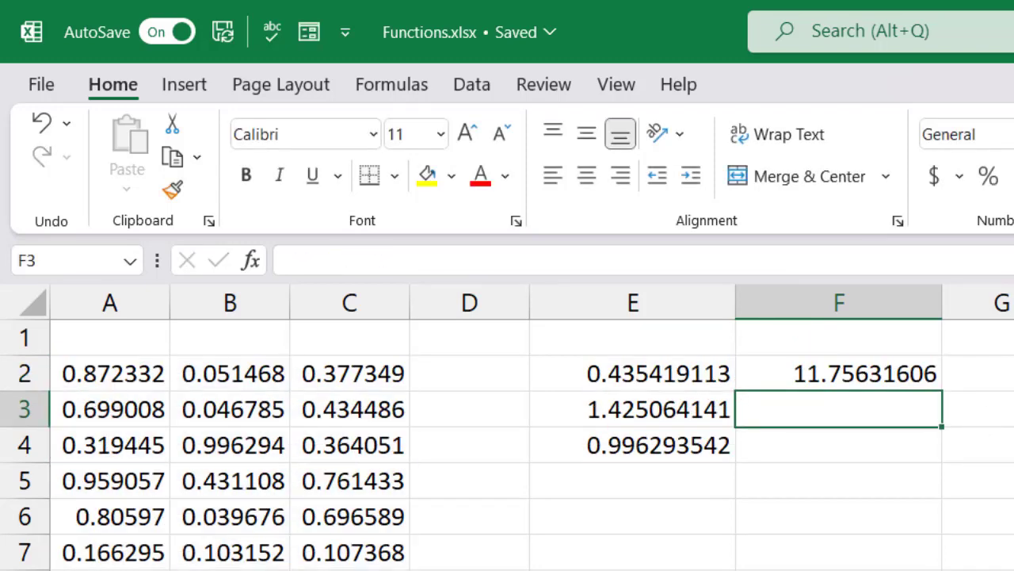
- Enter an AVERAGE formula for the range A2:C10 in cell F3
type("=average")
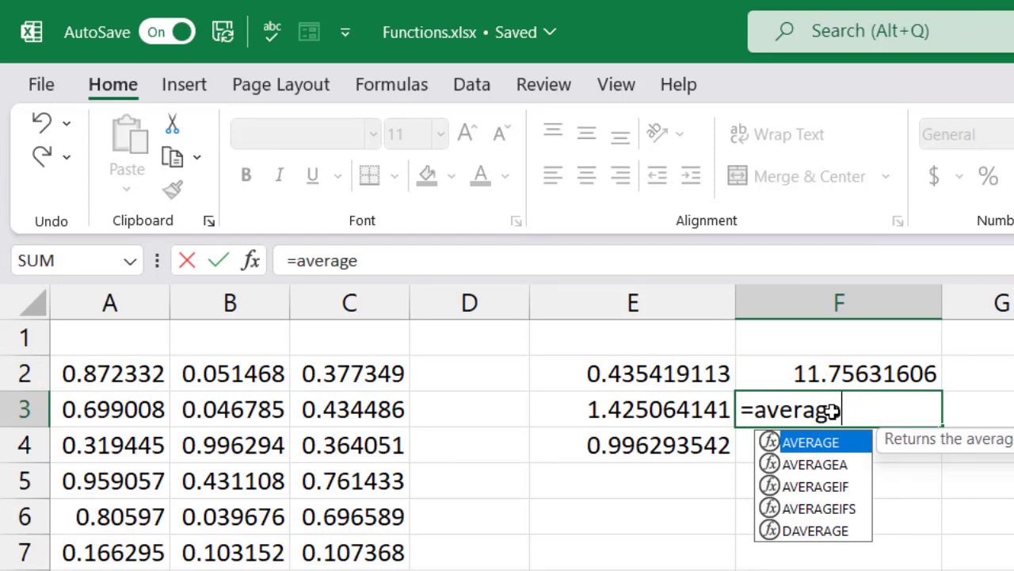
type("g")
key("Tab")
left_click_drag(148, 387, 352, 569)
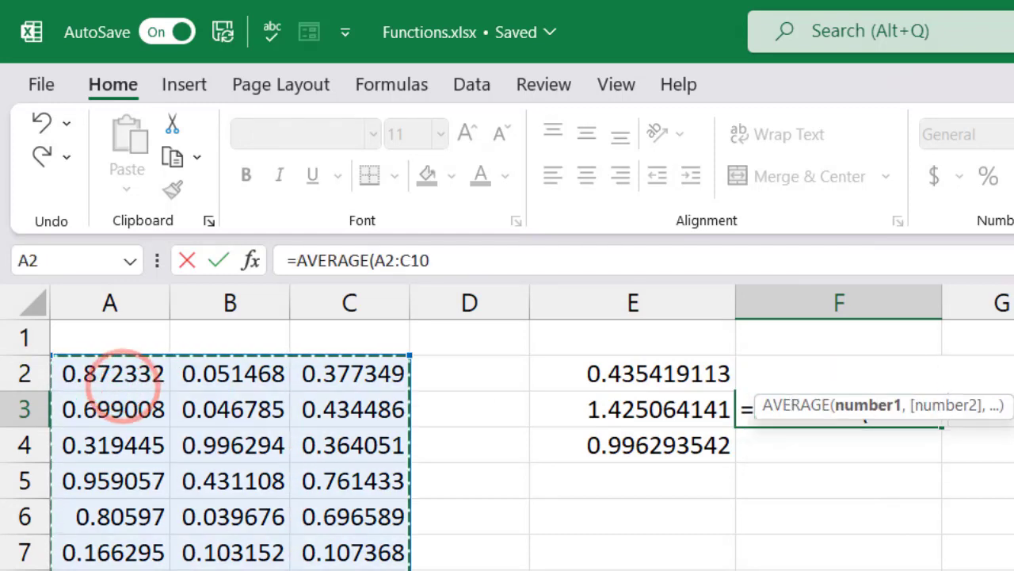
key("Return")
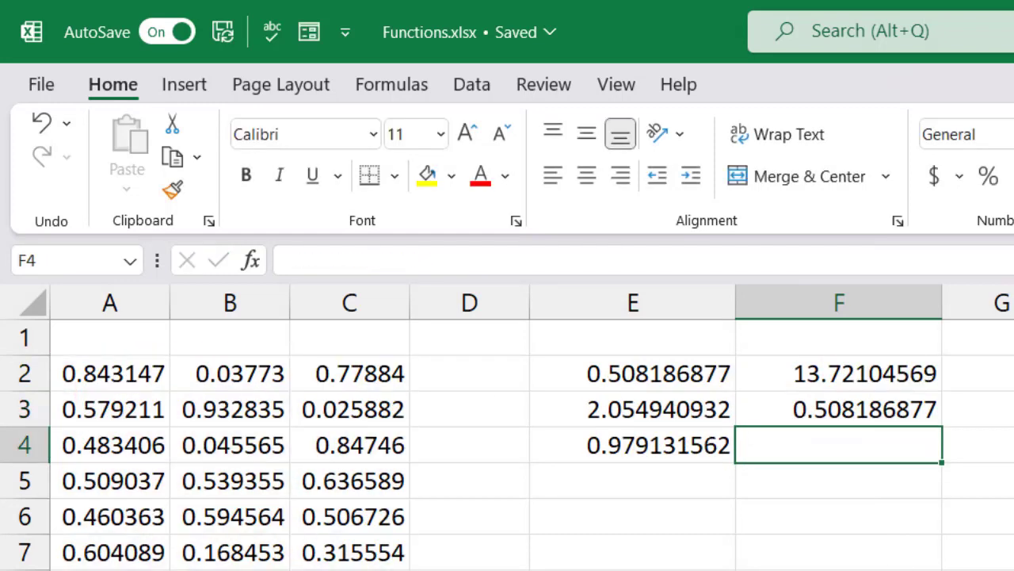
- Retype the function name of the AVERAGE formula in F3 in lowercase letters and commit the formula
left_click(898, 412)
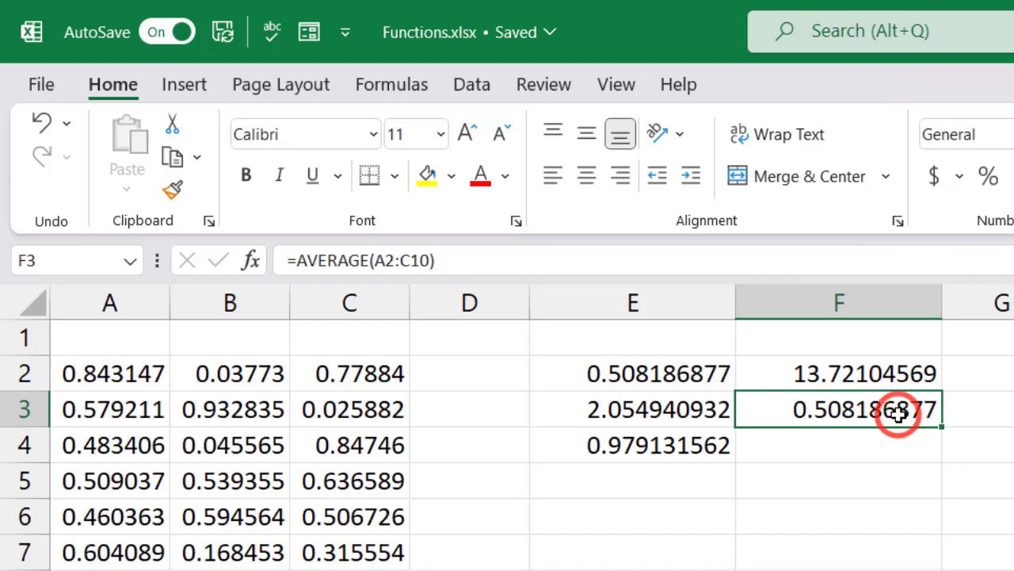
double_click(844, 400)
double_click(806, 408)
type("avera")
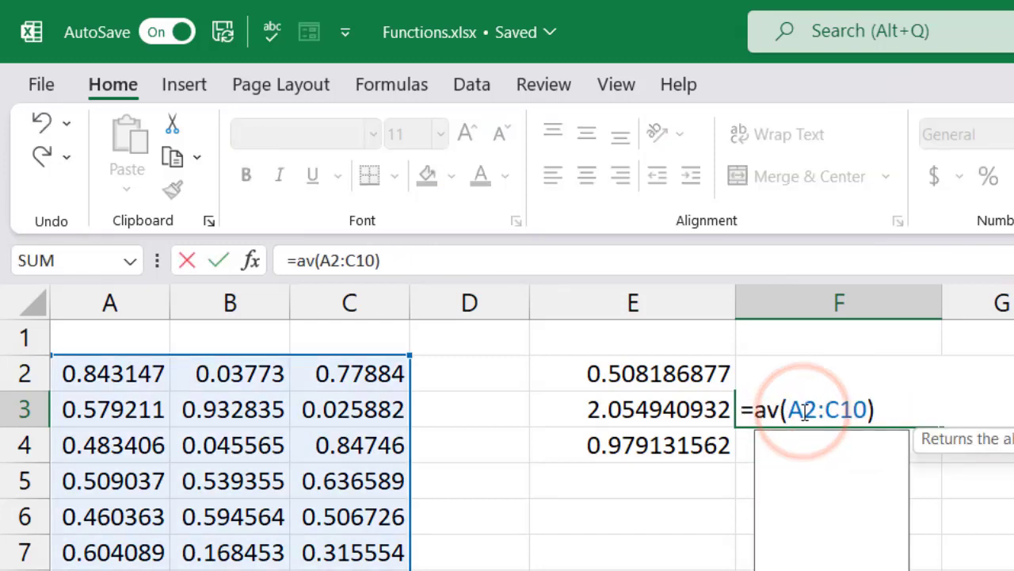
key("Return")
left_click(824, 410)
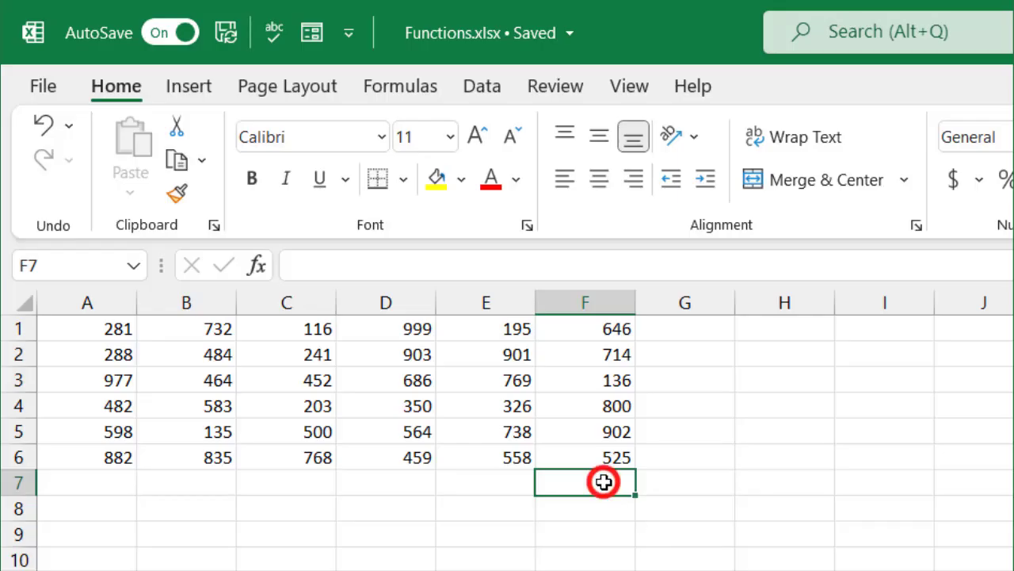
- Enter =AVERAGE(F1:F6 in cell F7 without the closing parenthesis and reselect the cell
type("=aver")
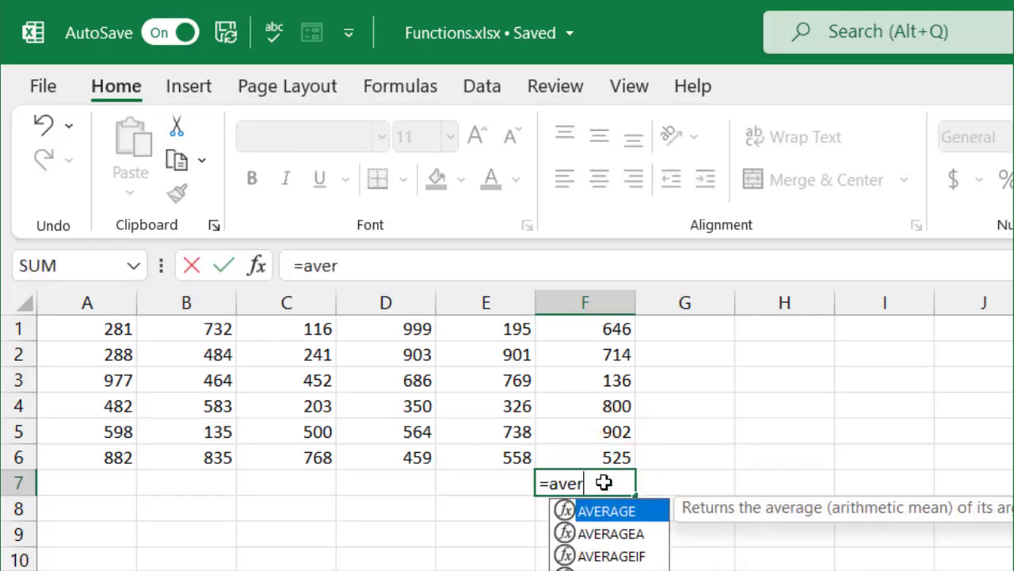
key("Tab")
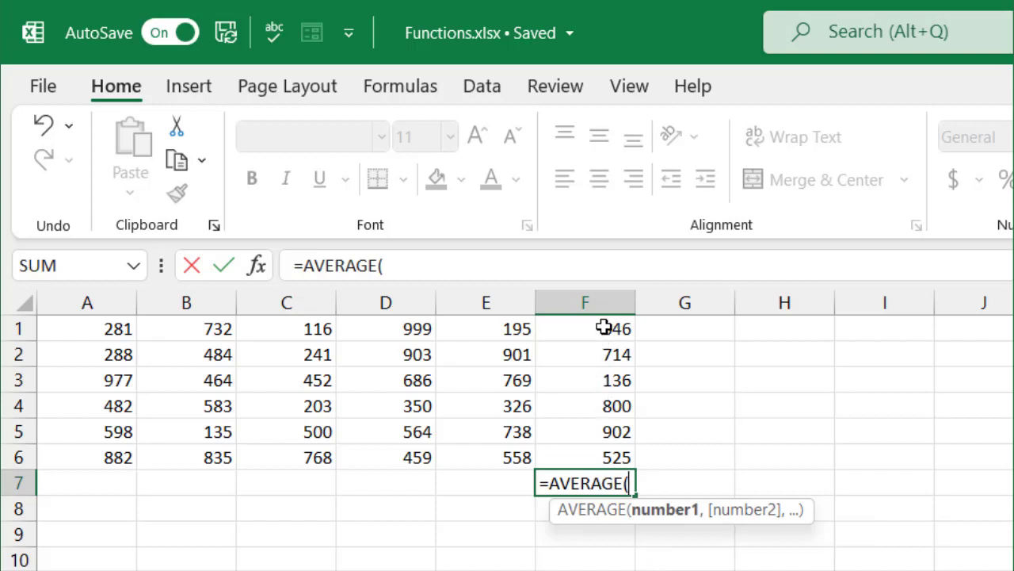
left_click_drag(604, 327, 598, 459)
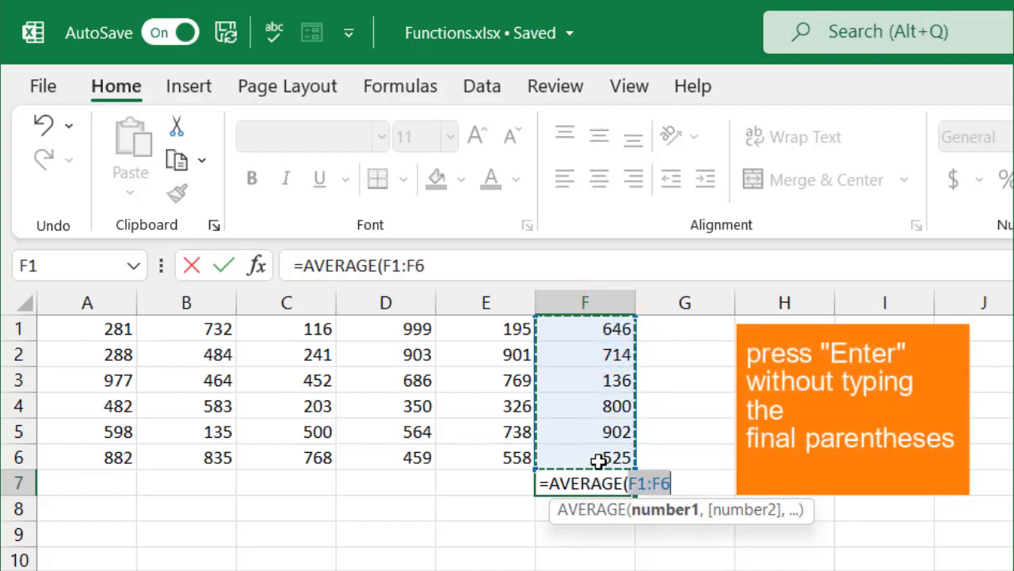
key("Return")
key("Up")
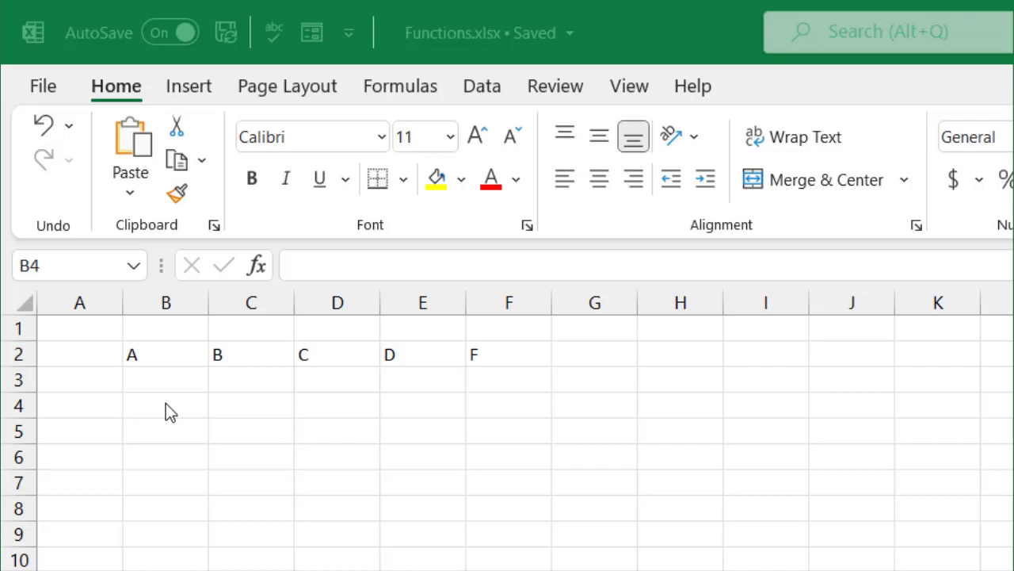
- Start a formula in cell B4 with the suggested CONCATENATE function
left_click(166, 404)
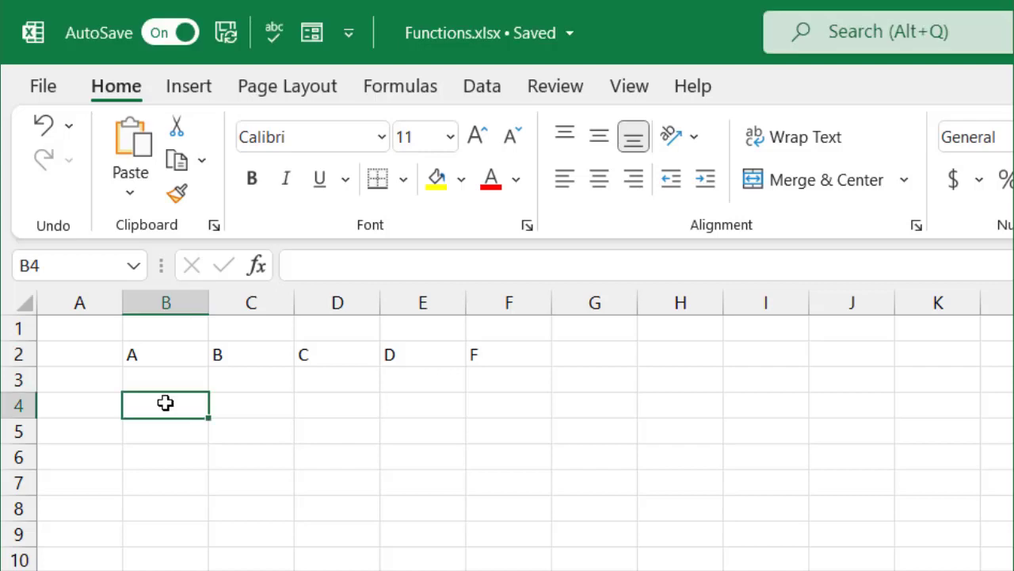
type("=conca")
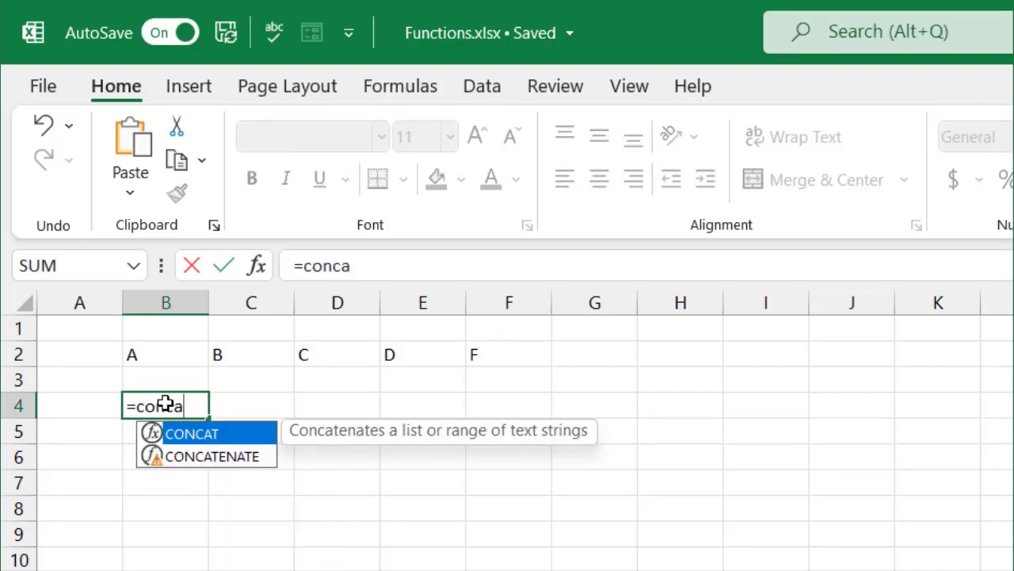
key("Down")
key("Tab")
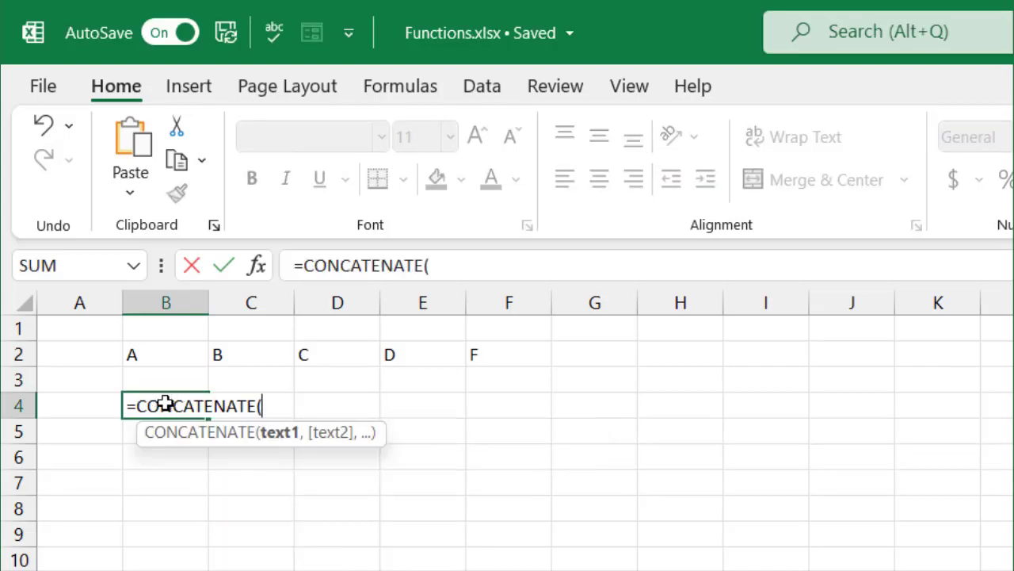
- Complete the CONCATENATE formula with B2, C2, D2, E2 and F2 as separate arguments and commit it
left_click(183, 359)
type(",")
left_click(258, 352)
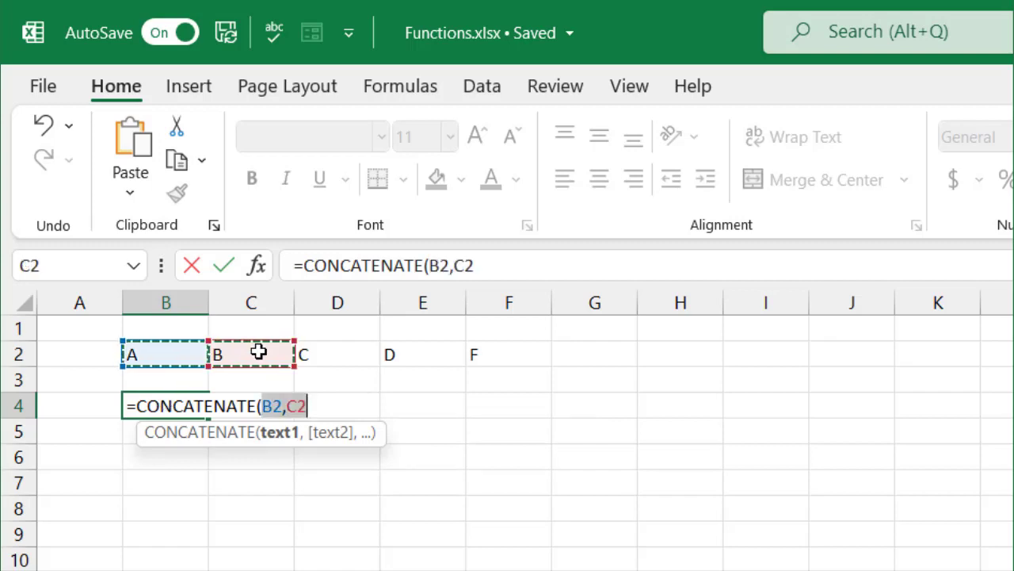
type(",")
left_click(330, 348)
type(",")
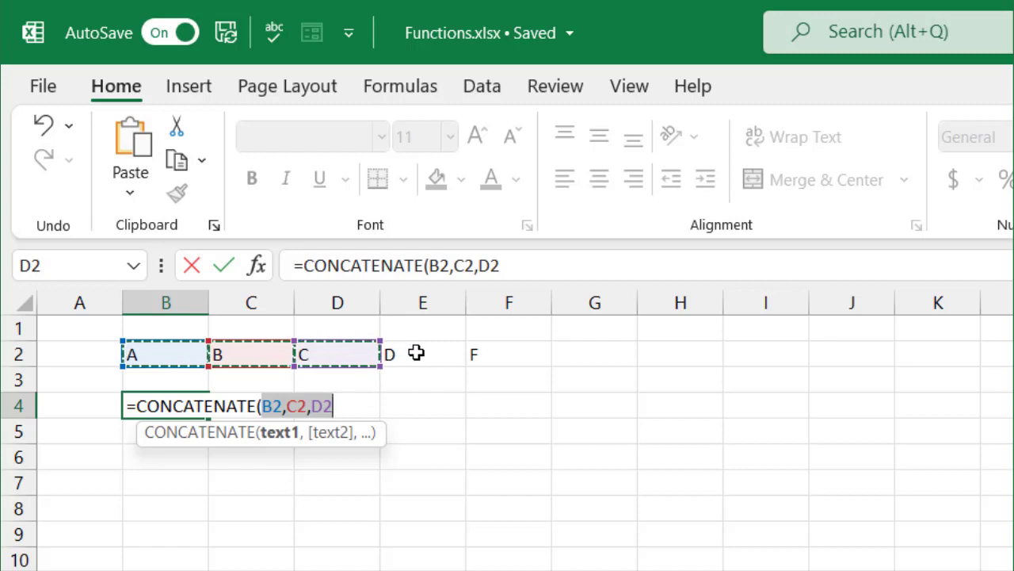
left_click(420, 354)
type(",")
left_click(504, 353)
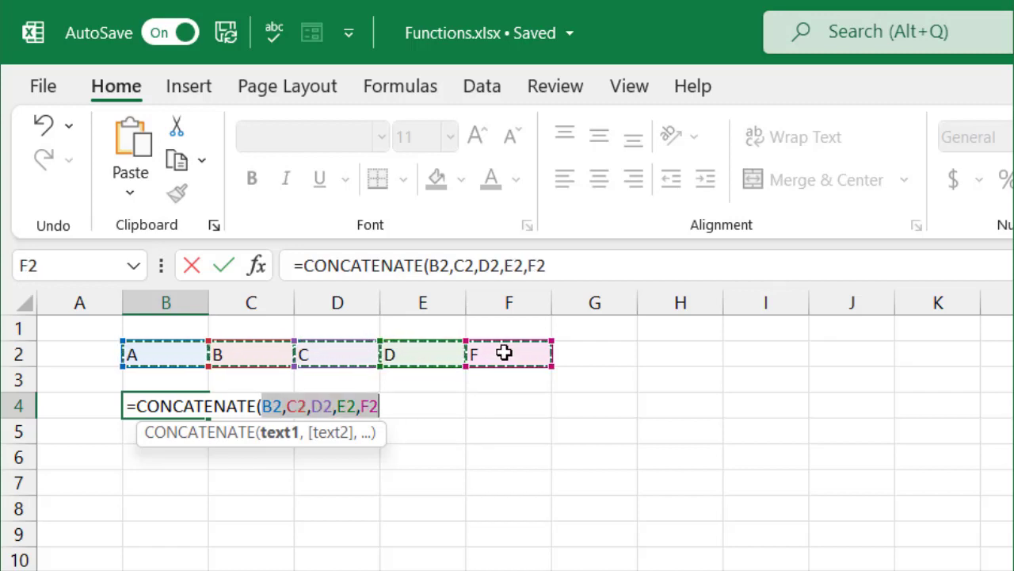
key("Return")
key("Up")
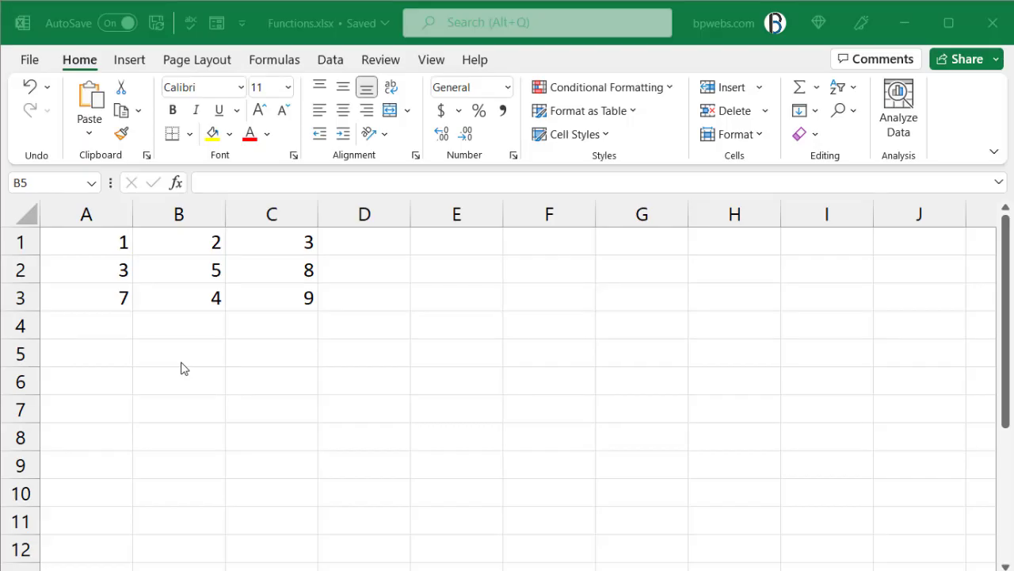
- Start a formula in cell B5 with the suggested XOR function
left_click(181, 363)
type("=xo")
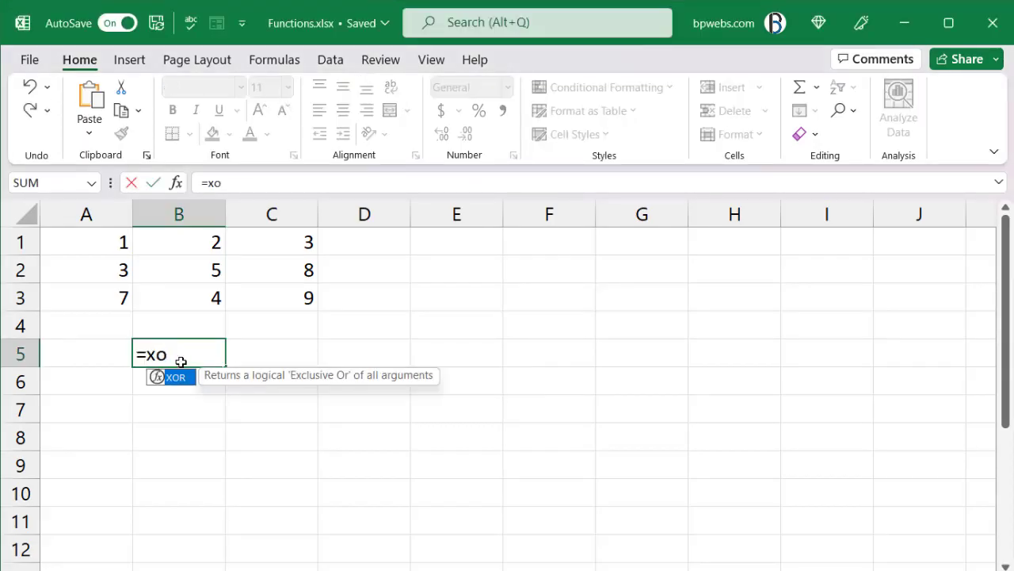
key("Tab")
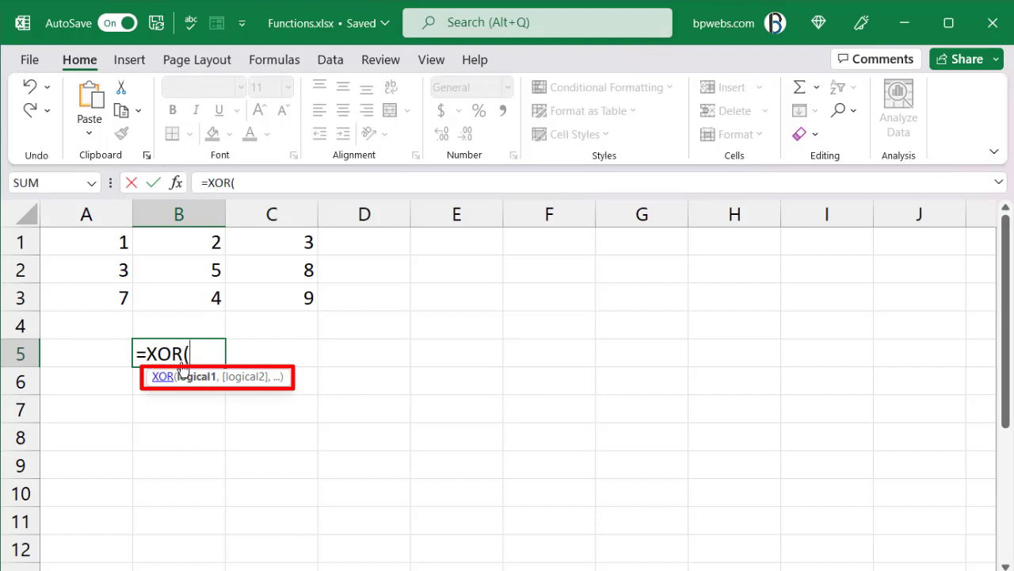
- Open the help article for the XOR function and read through its syntax, remarks and examples
left_click(163, 379)
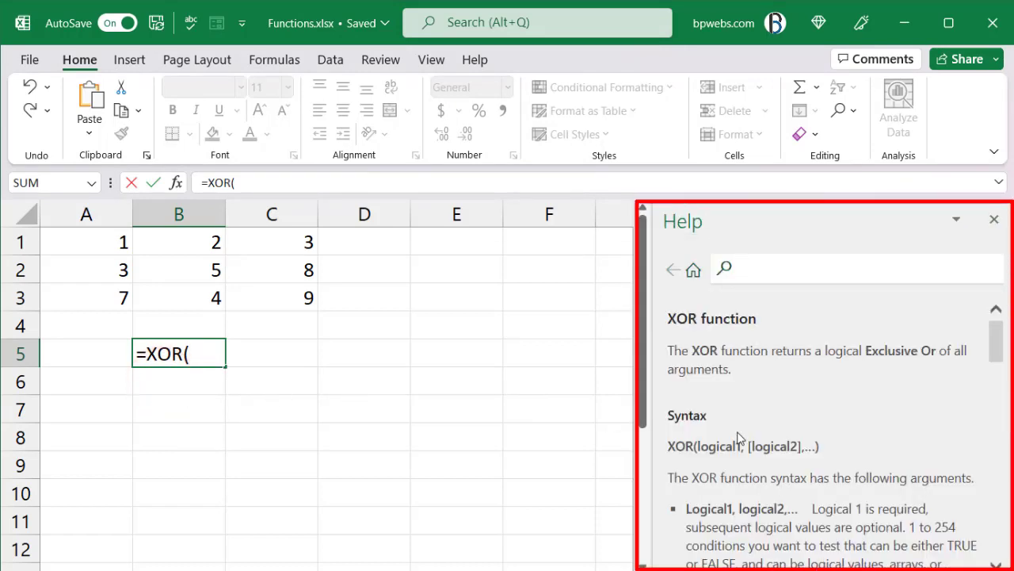
scroll(739, 436, "down", 4)
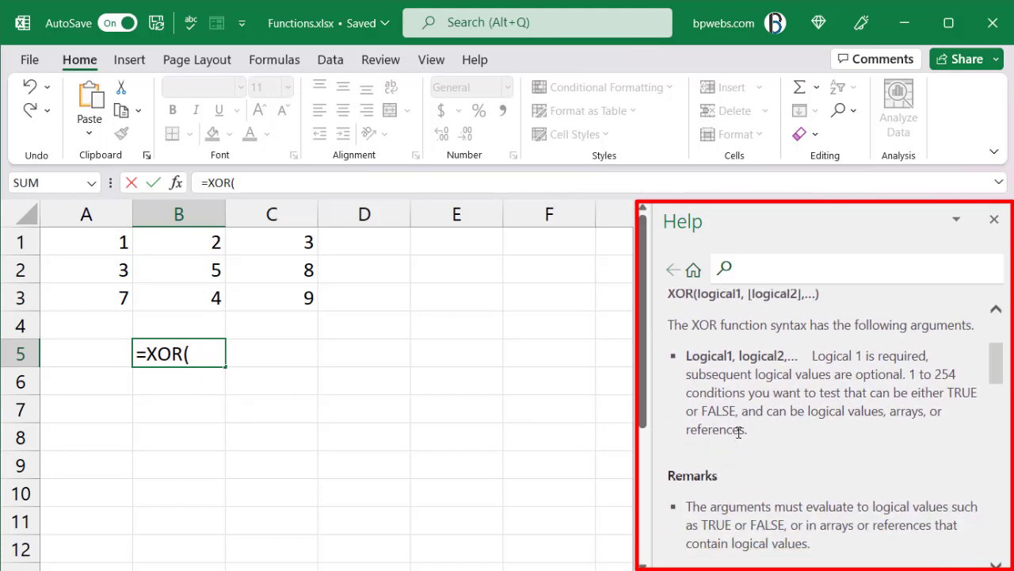
scroll(739, 432, "down", 6)
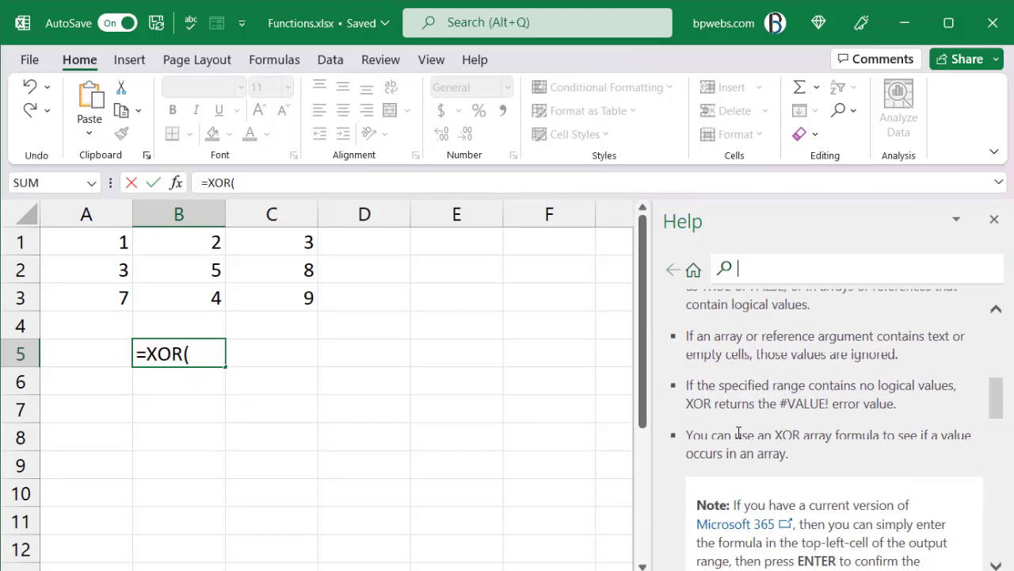
scroll(739, 434, "down", 10)
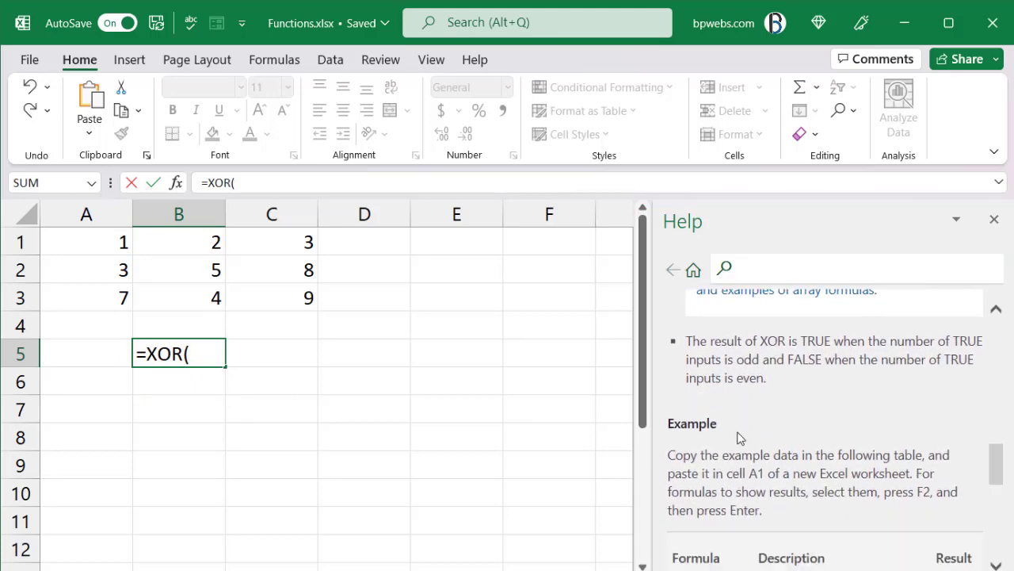
scroll(738, 438, "down", 4)
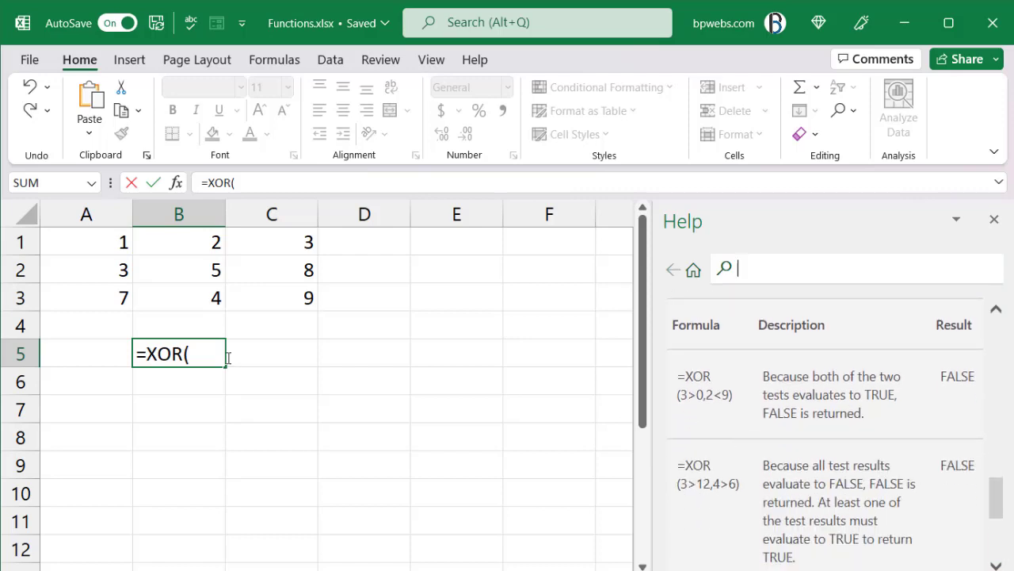
- Complete the XOR formula in B5 with the arguments A2>B2 and C2>C1 and commit it
type("=XOR(")
left_click(116, 271)
type(">")
left_click(157, 268)
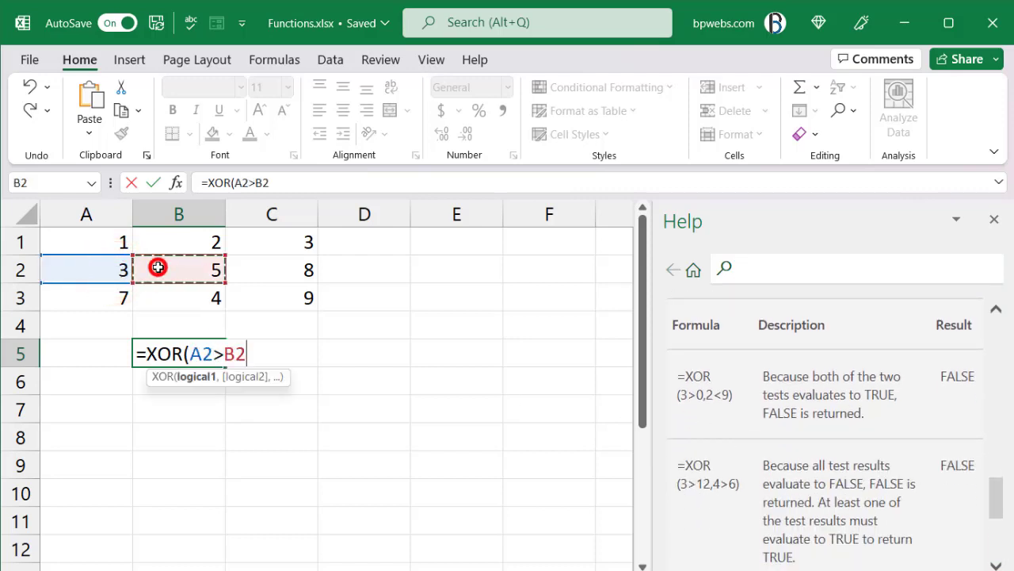
type(",")
left_click(272, 275)
type(">")
left_click(302, 239)
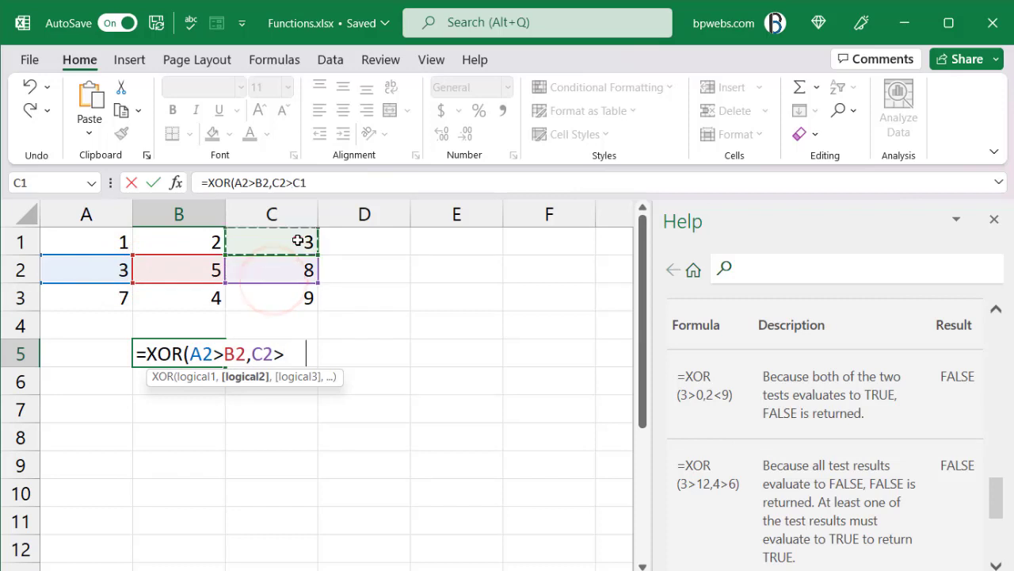
key("Return")
- Reopen the XOR formula in B5, highlight its logical2 and logical1 arguments through the function hint, and leave editing
left_click(193, 354)
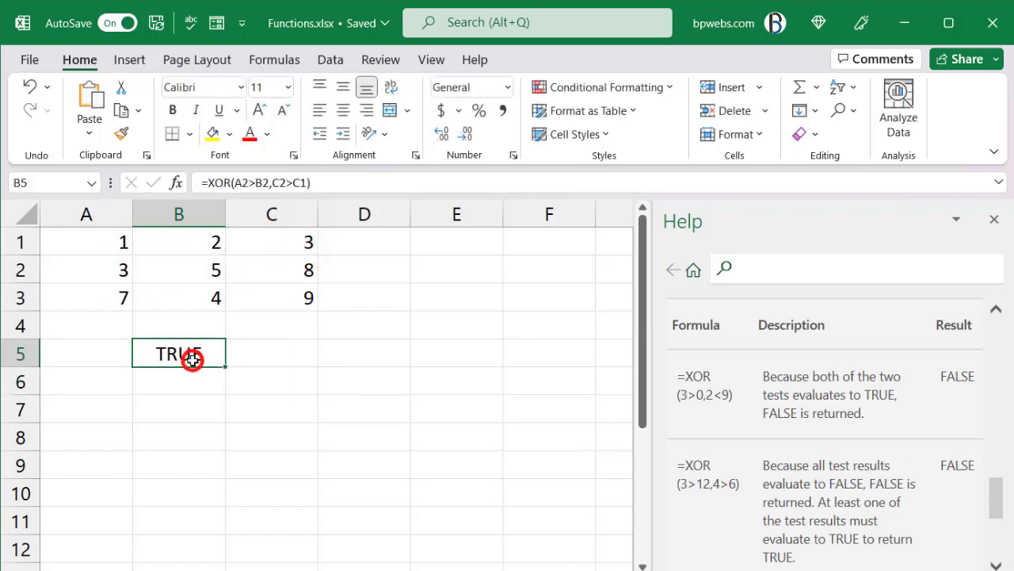
double_click(190, 353)
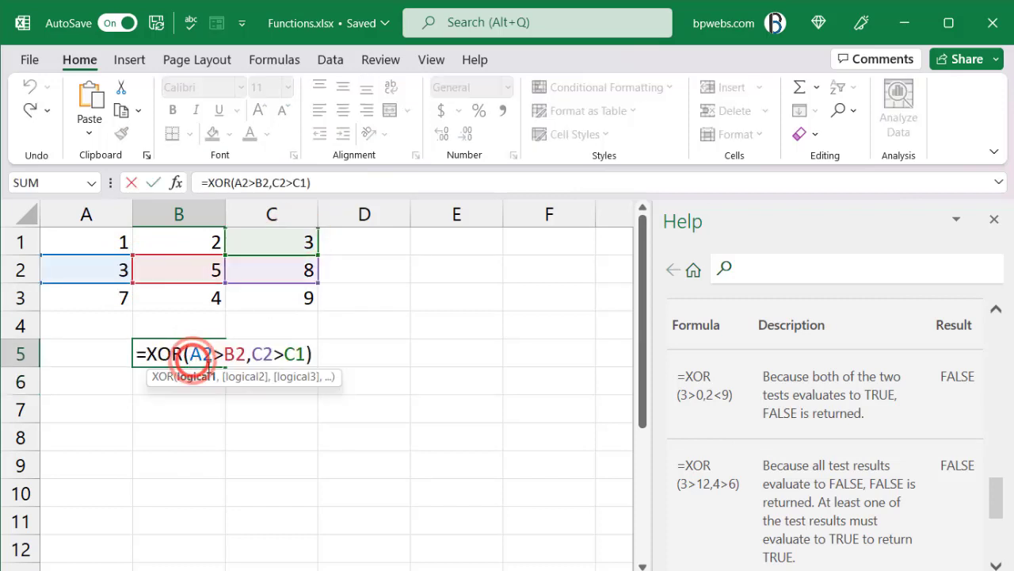
left_click(243, 383)
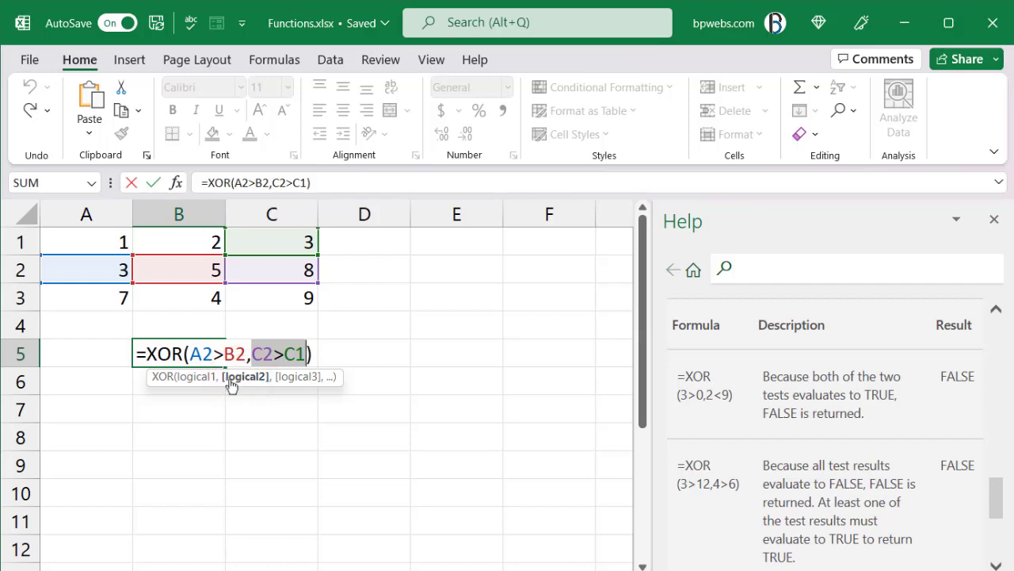
left_click(198, 377)
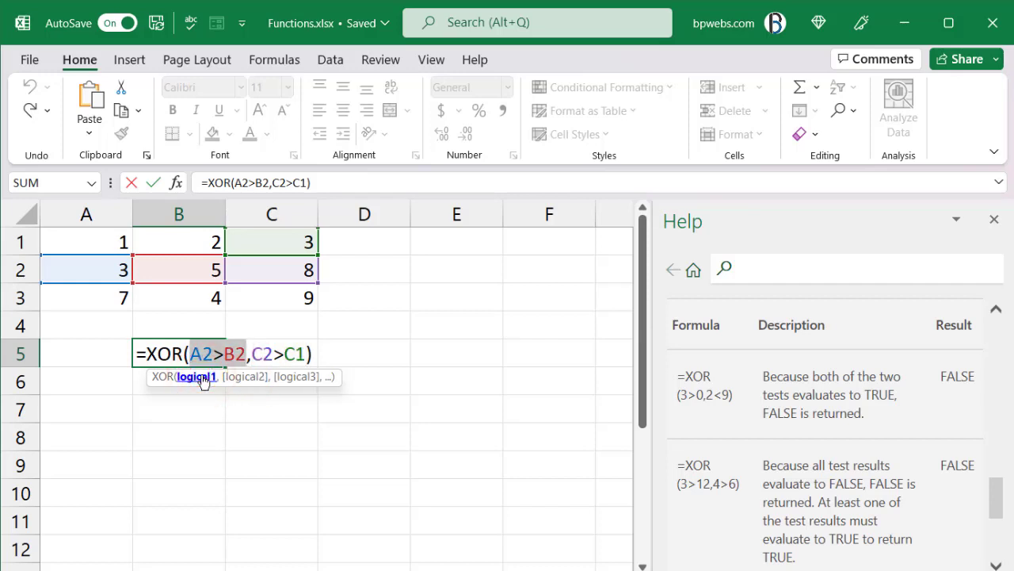
key("Escape")
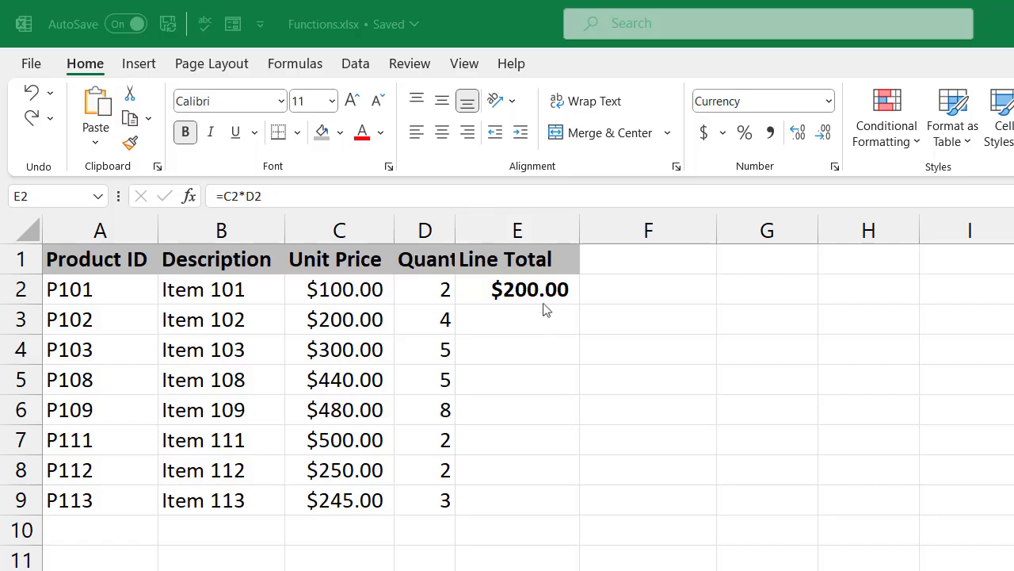
- Auto-fill the line total formula from E2 down to the last product row, E9
left_click(537, 292)
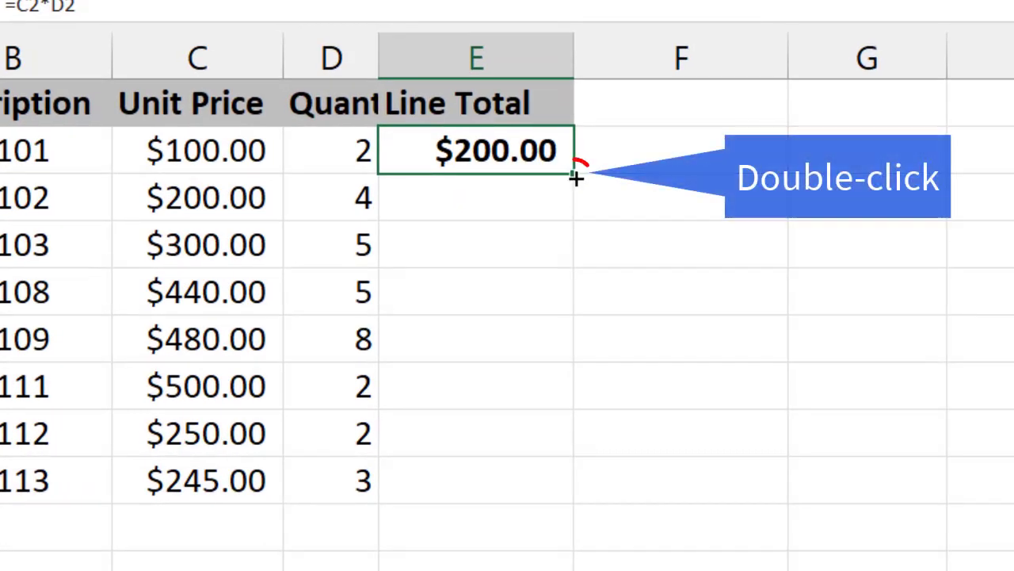
double_click(576, 178)
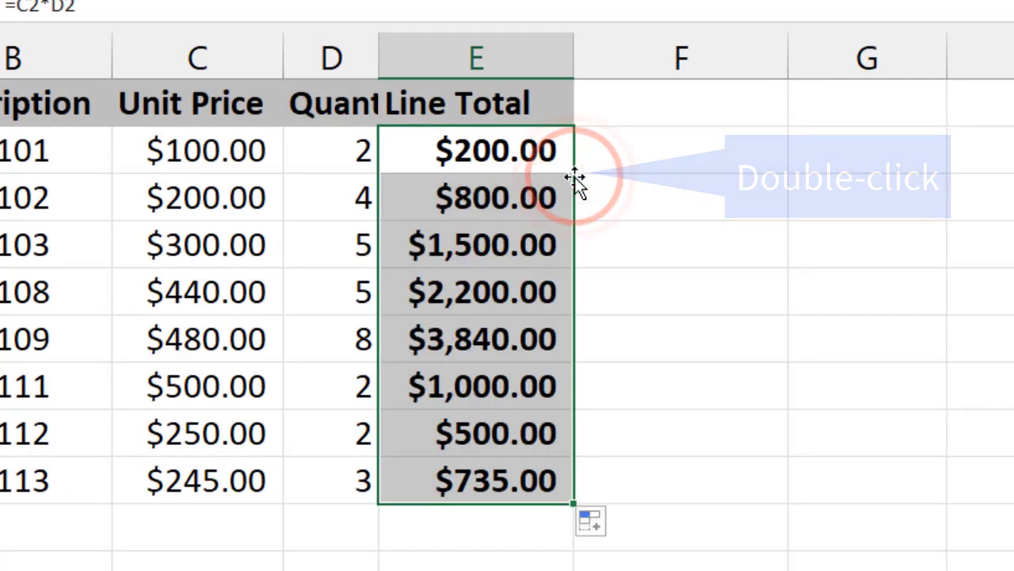
- Check the copied formulas cell by cell down the Line Total column, starting from E2
left_click(508, 143)
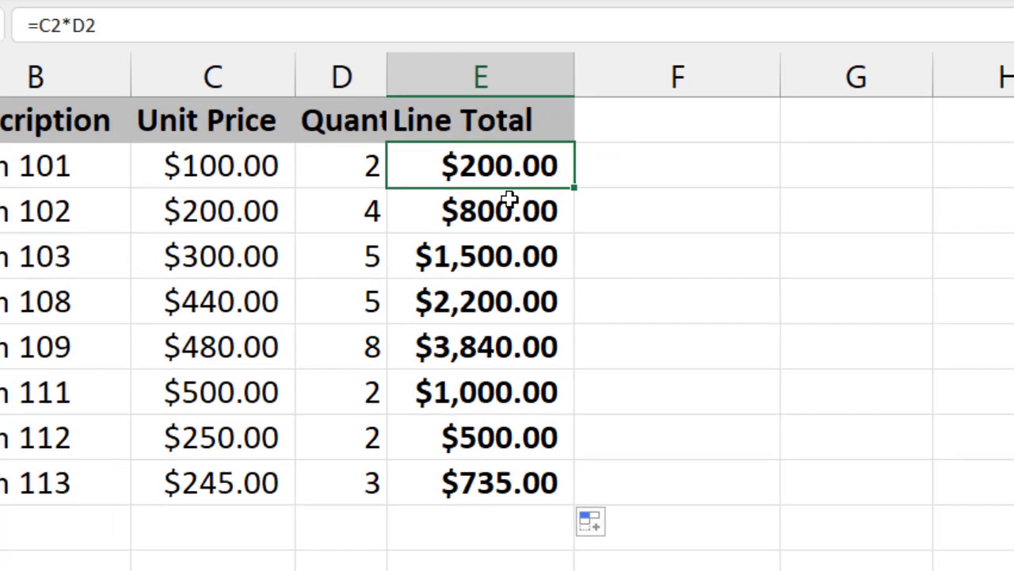
left_click(506, 187)
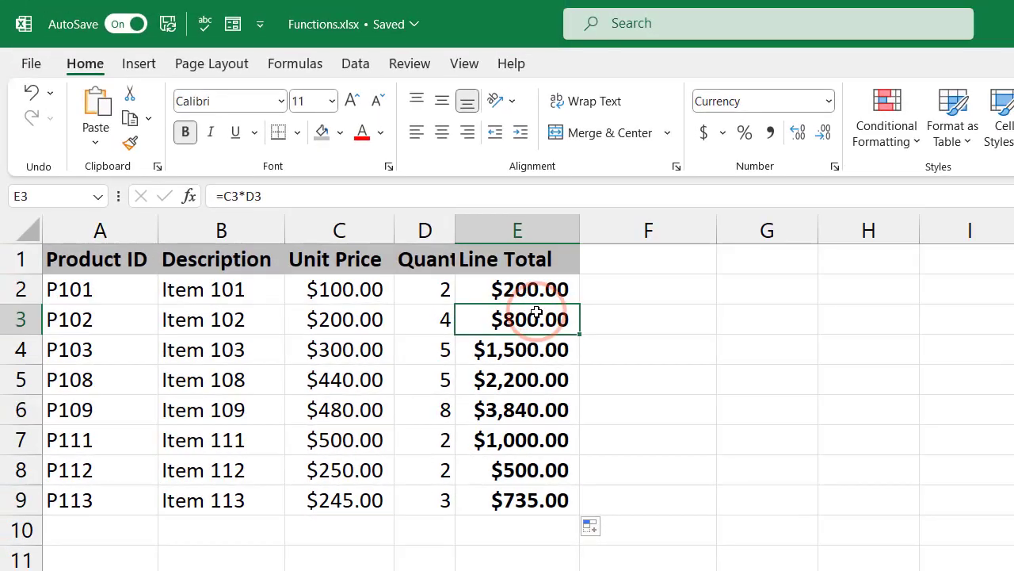
key("Down")
key("Down")
key("Down")
key("Down")
key("Down")
key("Down")
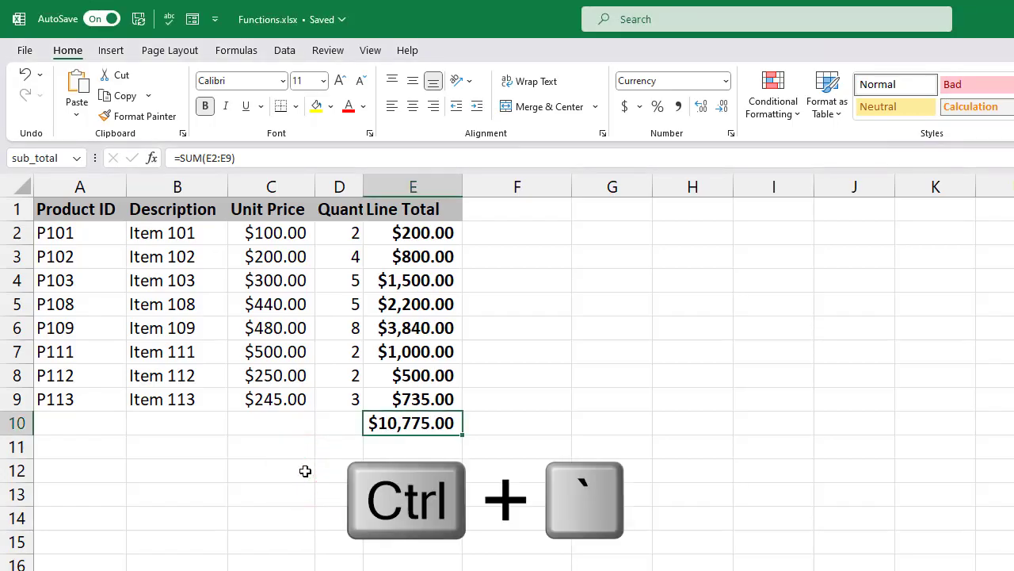
- Display all formulas in the sheet, inspect the ones in E2 and E4, and return to showing values
key("ctrl+grave")
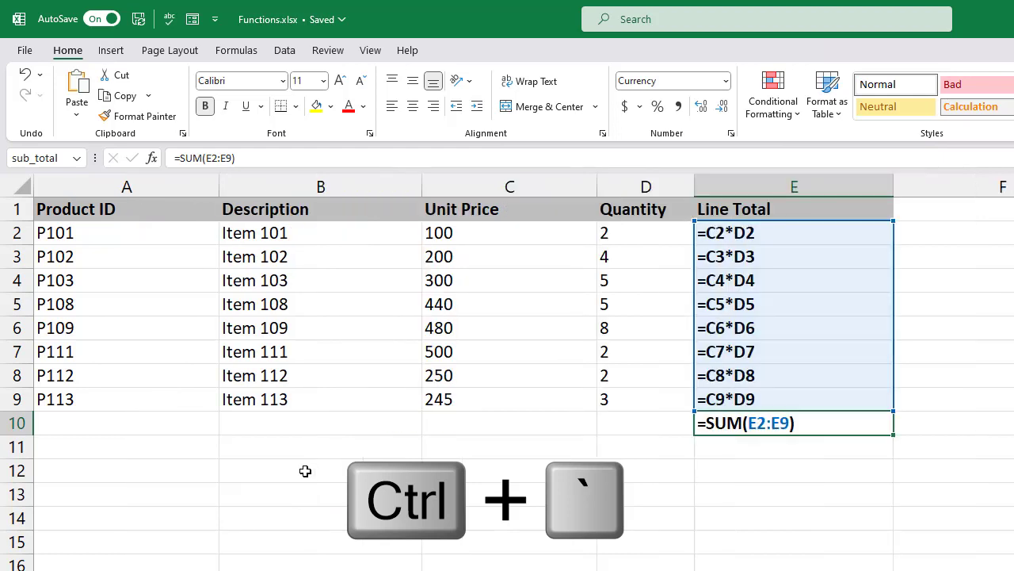
left_click(716, 235)
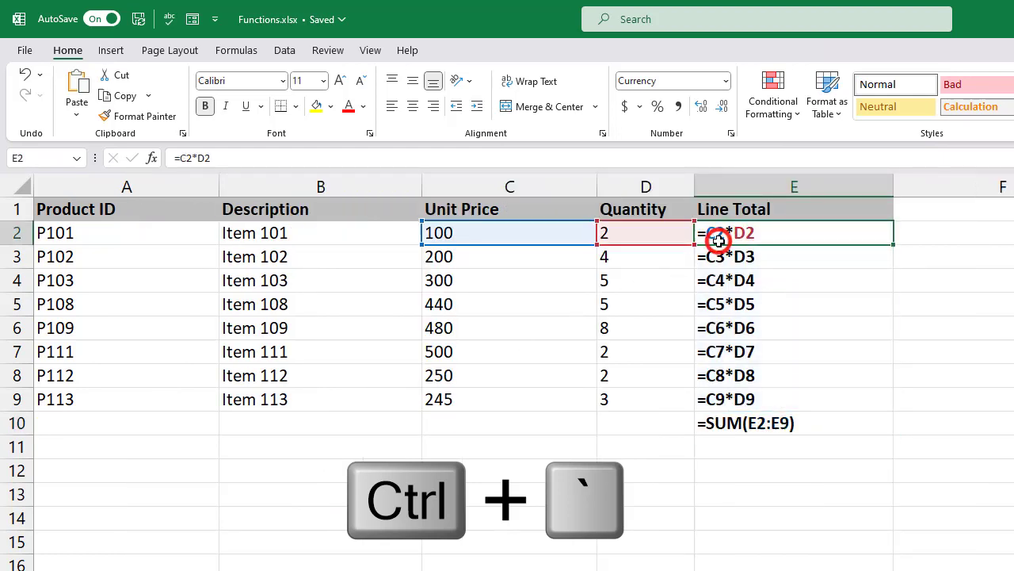
left_click(721, 289)
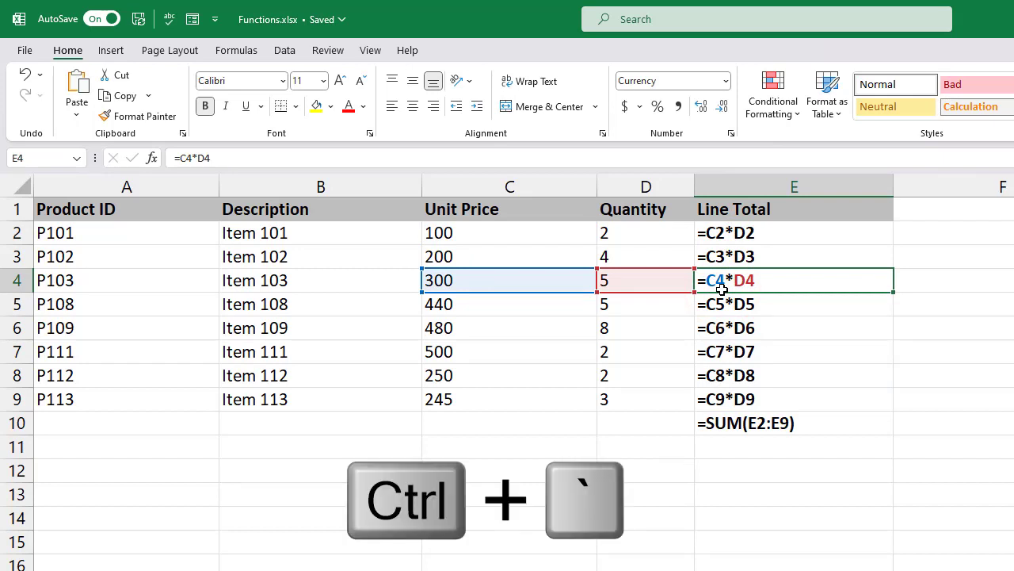
key("ctrl+grave")
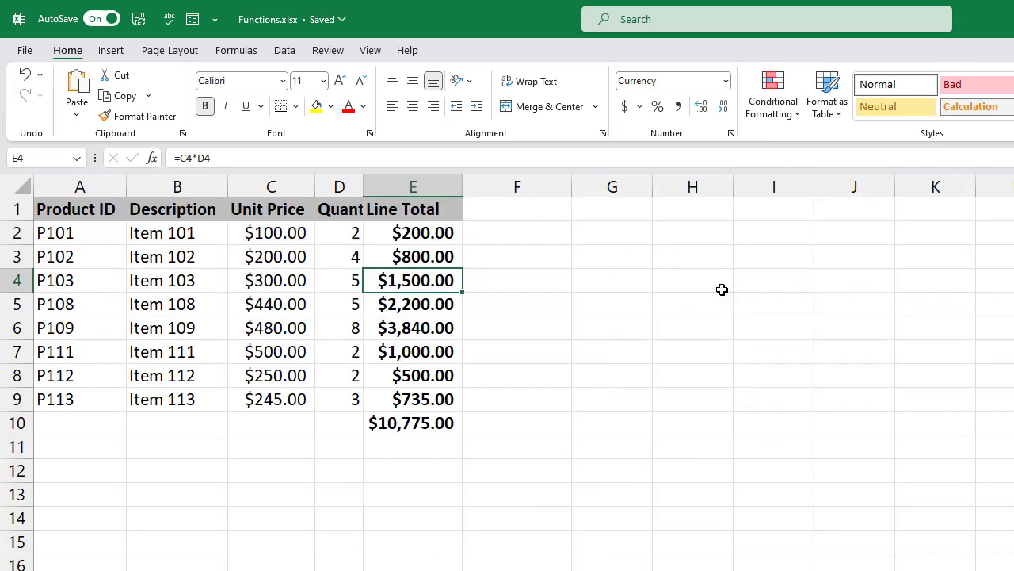
- Turn on the Show Formulas command and inspect the Line Total formulas around E6
left_click(236, 50)
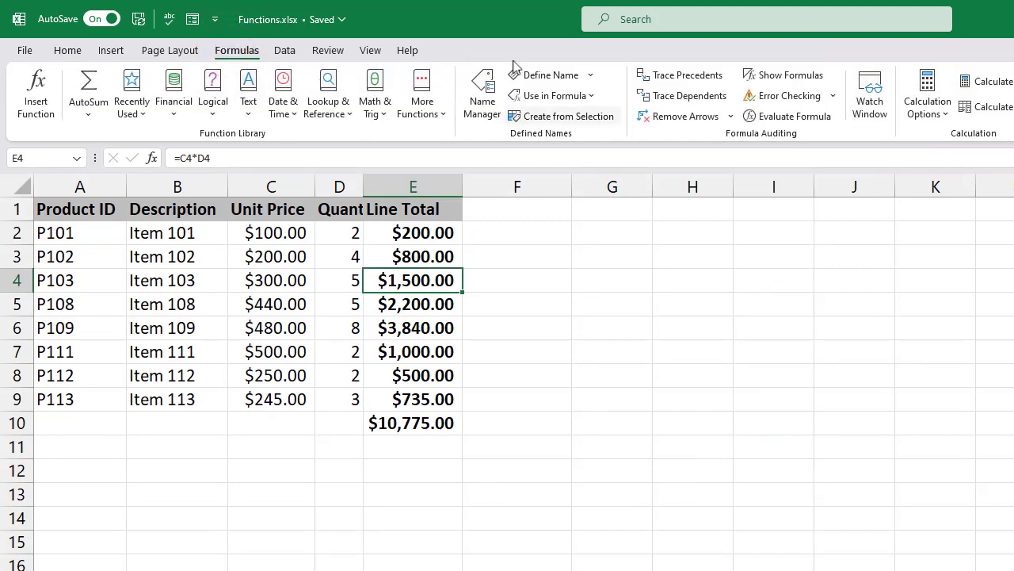
left_click(745, 77)
left_click(737, 319)
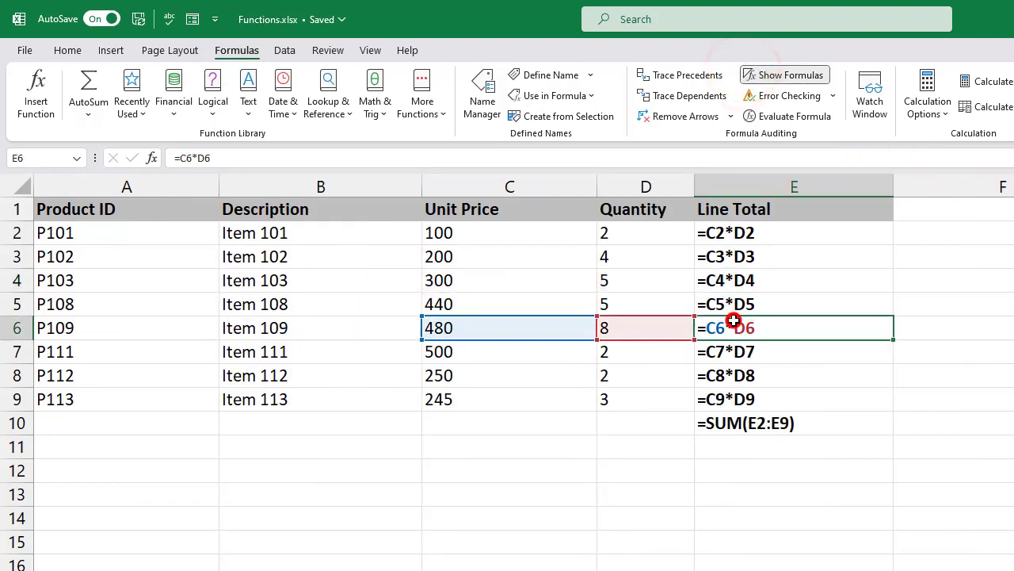
left_click(740, 362)
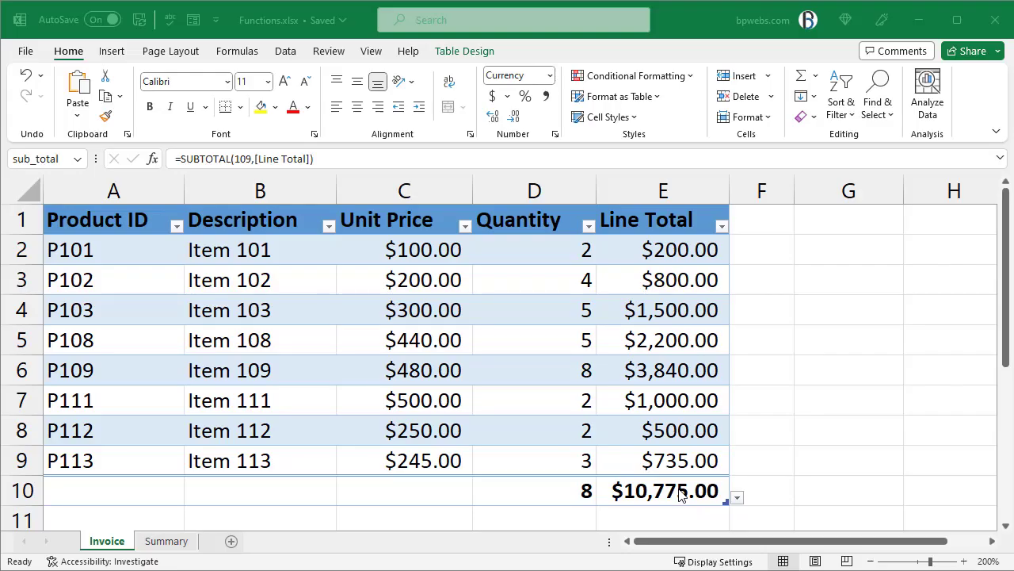
- Inspect the table's total formula in E10 and the line total formula in E2 without editing them
double_click(680, 493)
key("Escape")
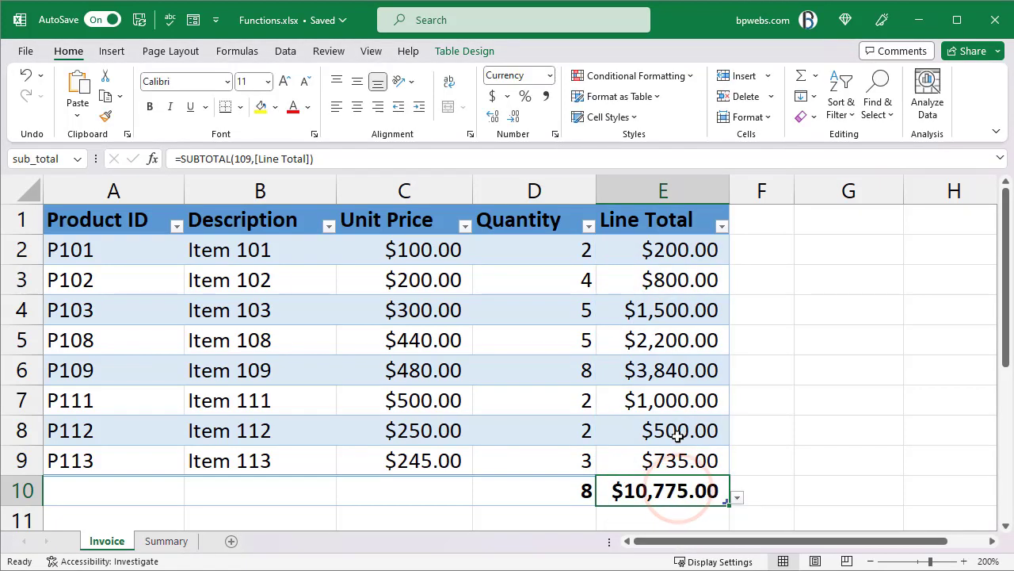
left_click(674, 252)
double_click(675, 252)
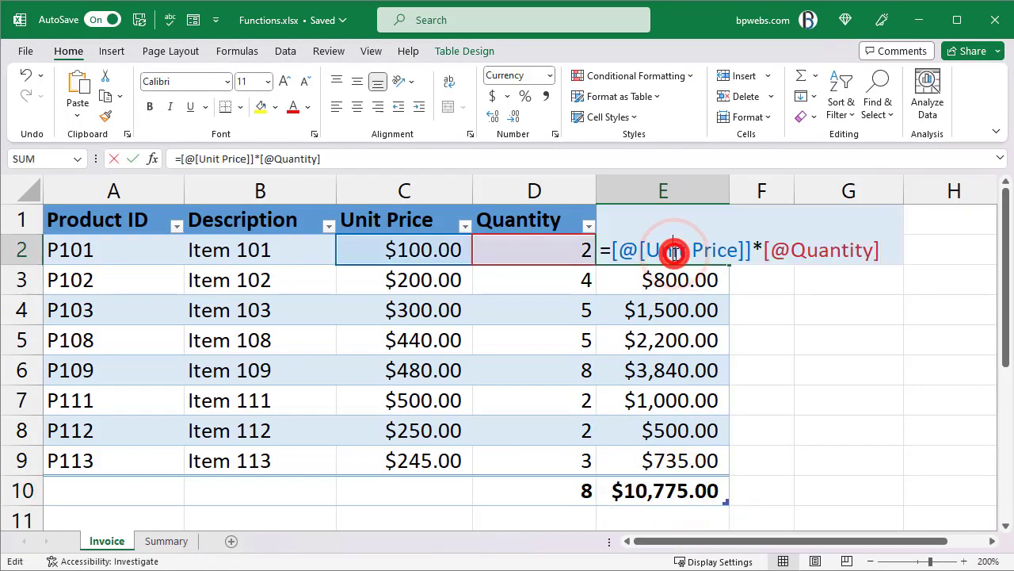
key("Escape")
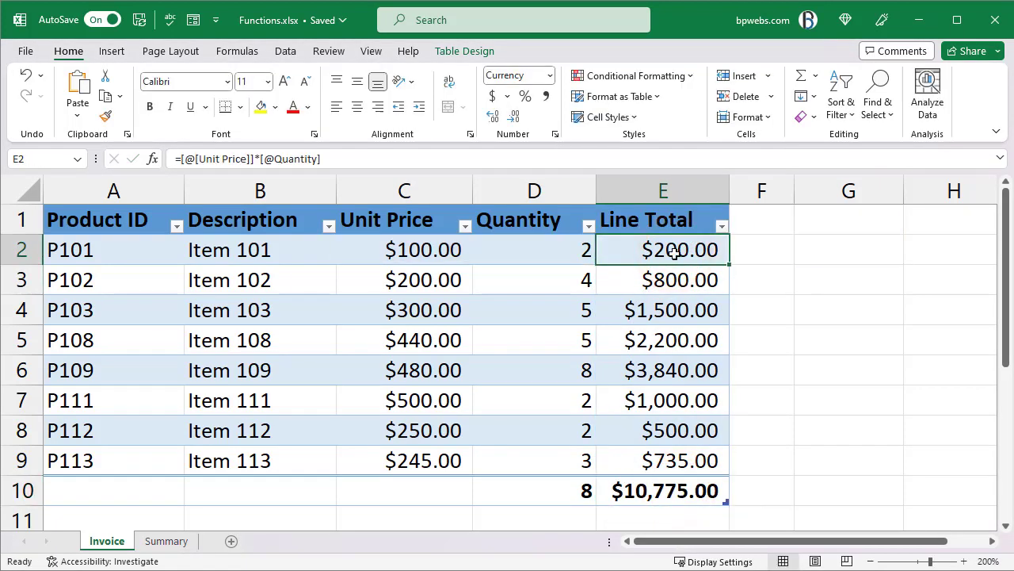
- Trace two levels of precedents for the total in E10 and remove the arrows
left_click(237, 58)
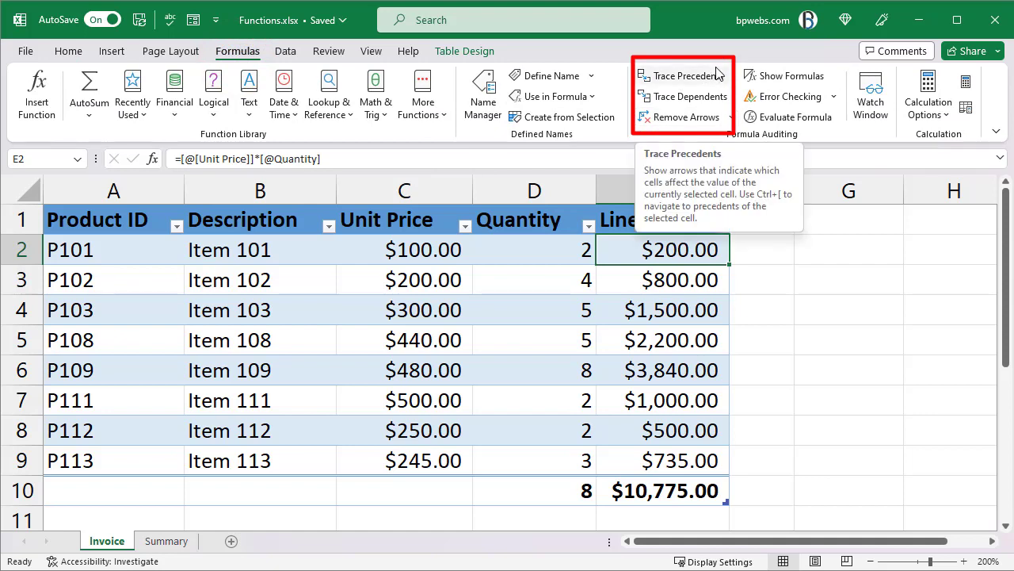
left_click(647, 490)
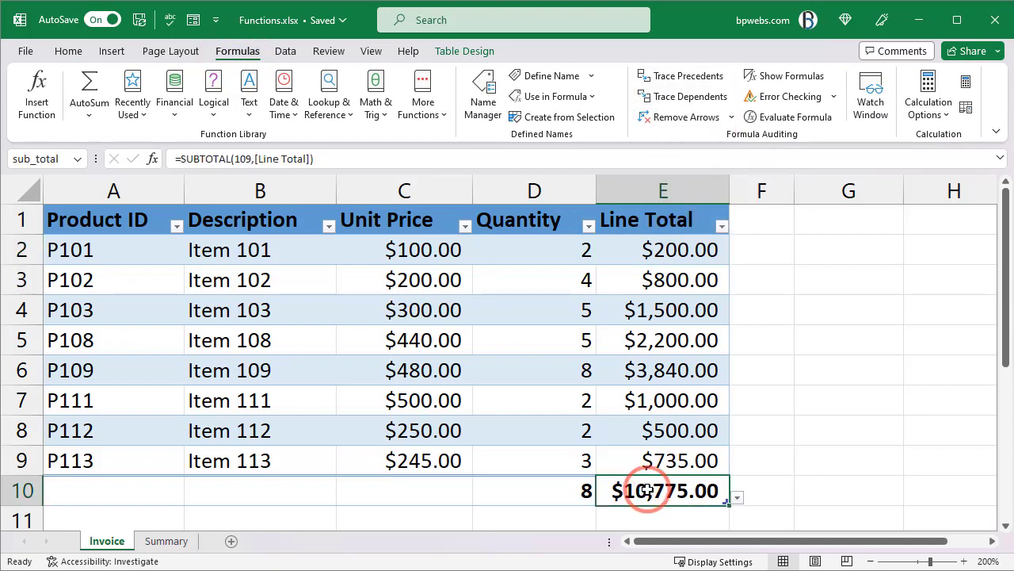
left_click(698, 75)
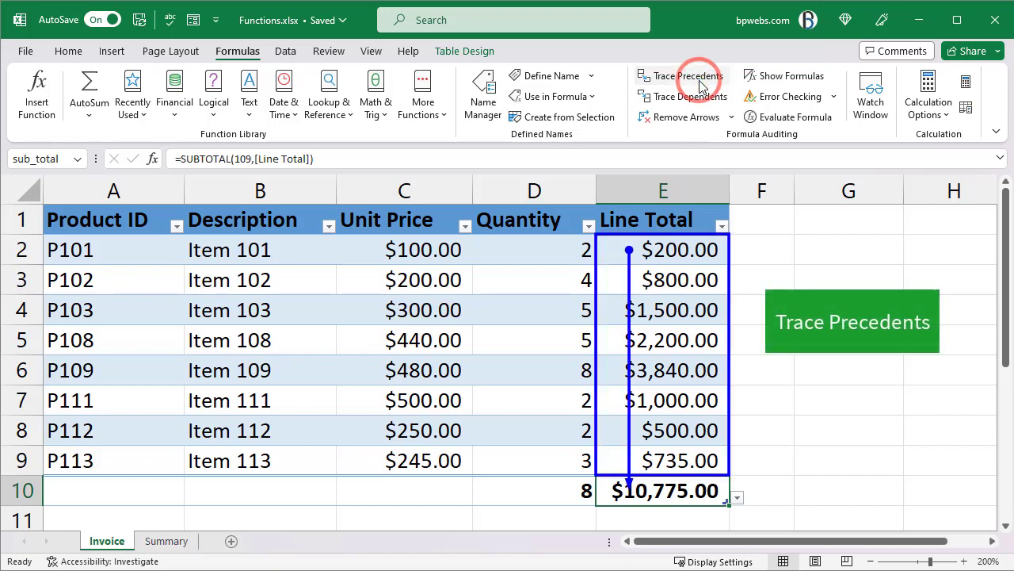
left_click(697, 78)
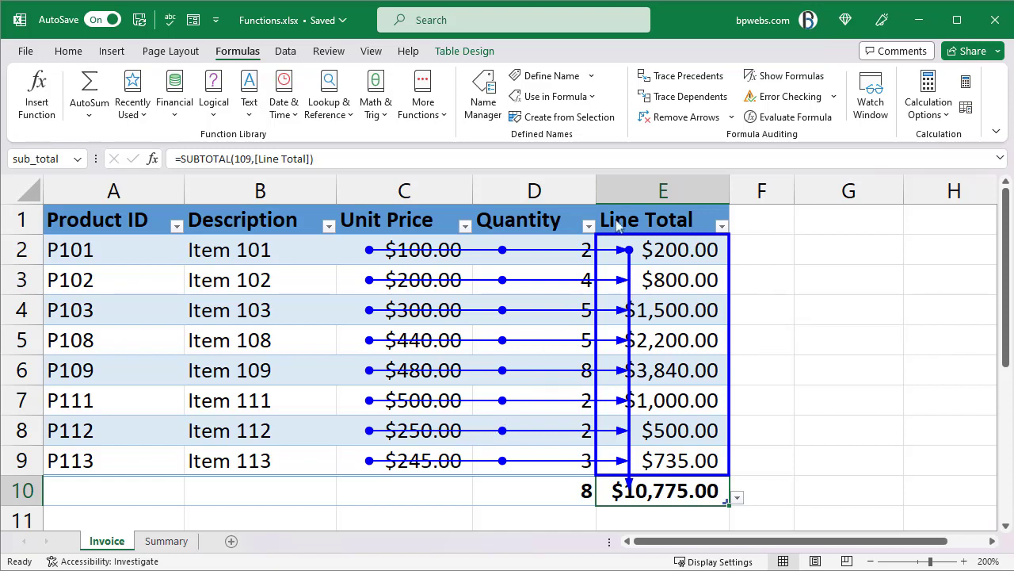
left_click(675, 117)
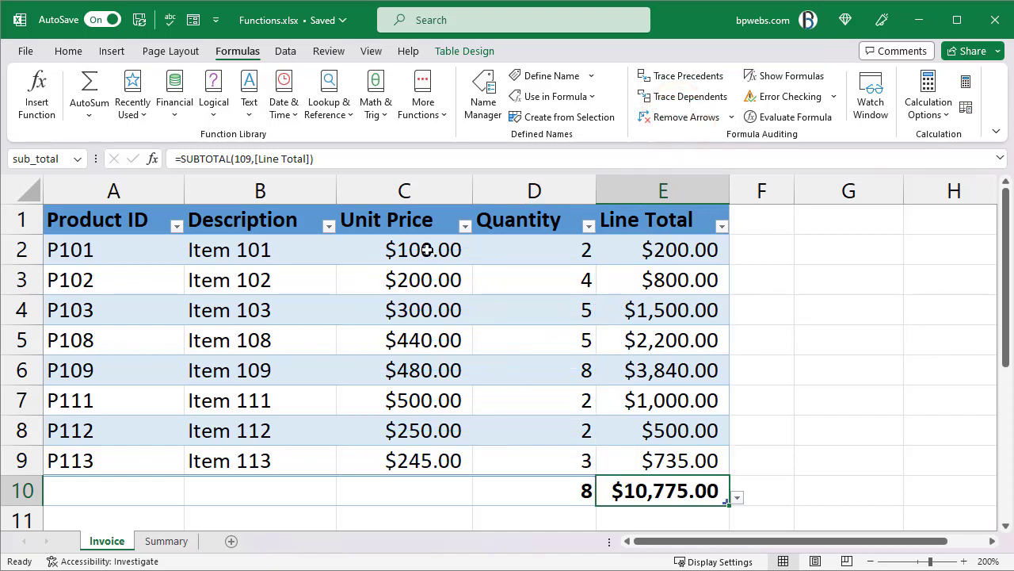
- Trace the dependents of unit price cell C2 through the line total and grand total to the other worksheet
left_click(426, 250)
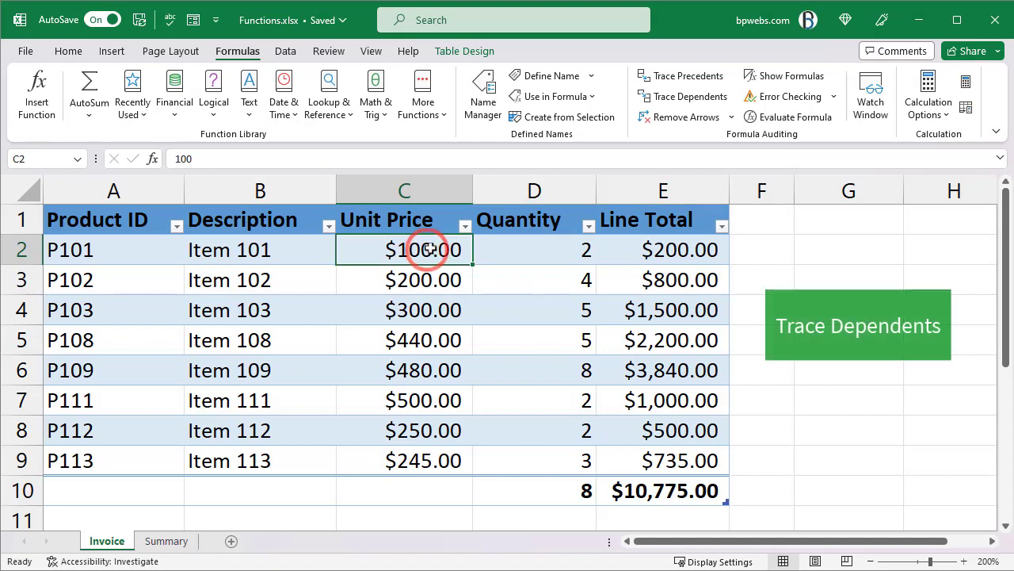
left_click(694, 100)
left_click(693, 100)
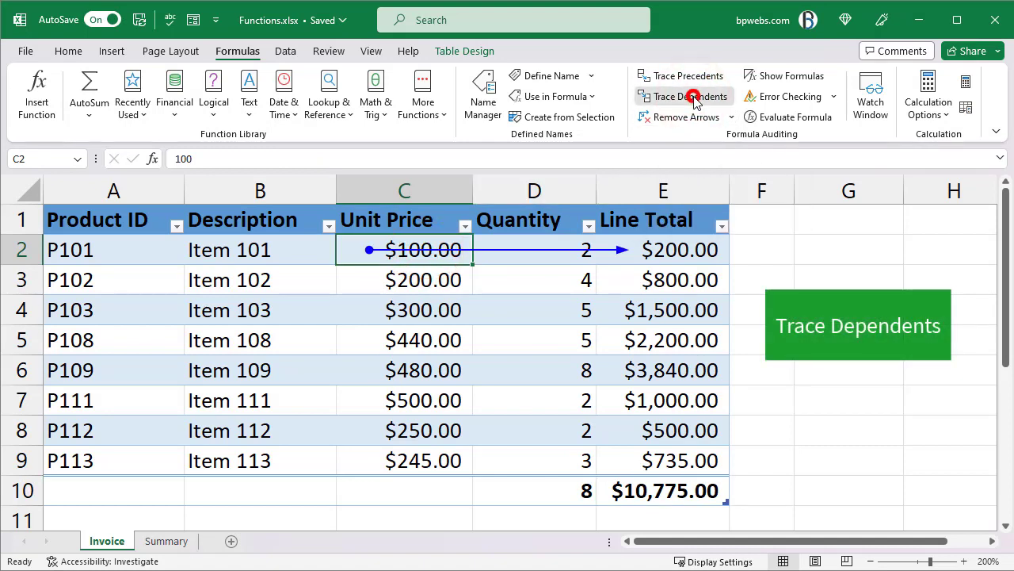
left_click(693, 100)
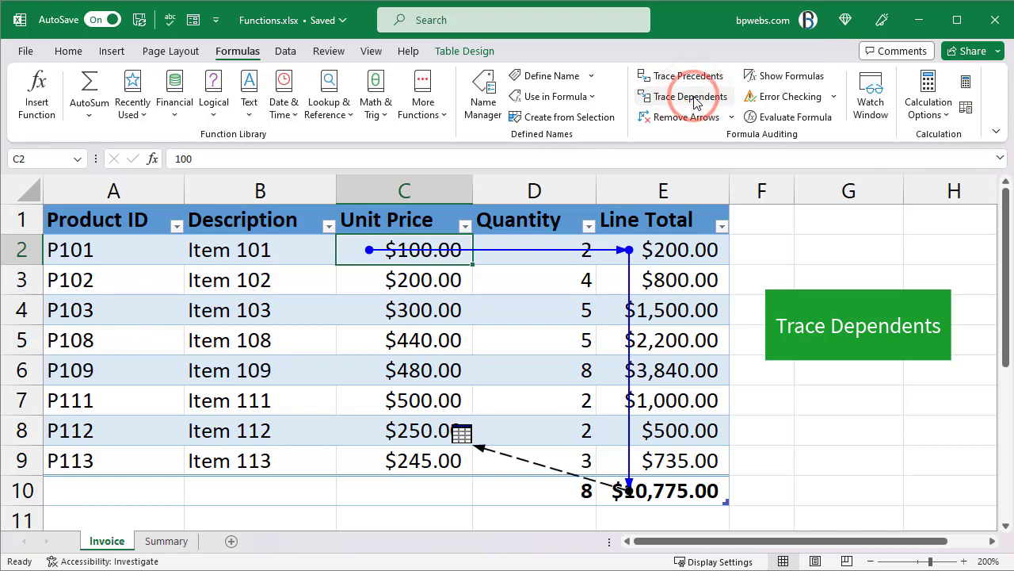
- Follow the dashed dependency arrow to Summary!$B$1 and return to the total in E10 on the Invoice sheet
double_click(519, 465)
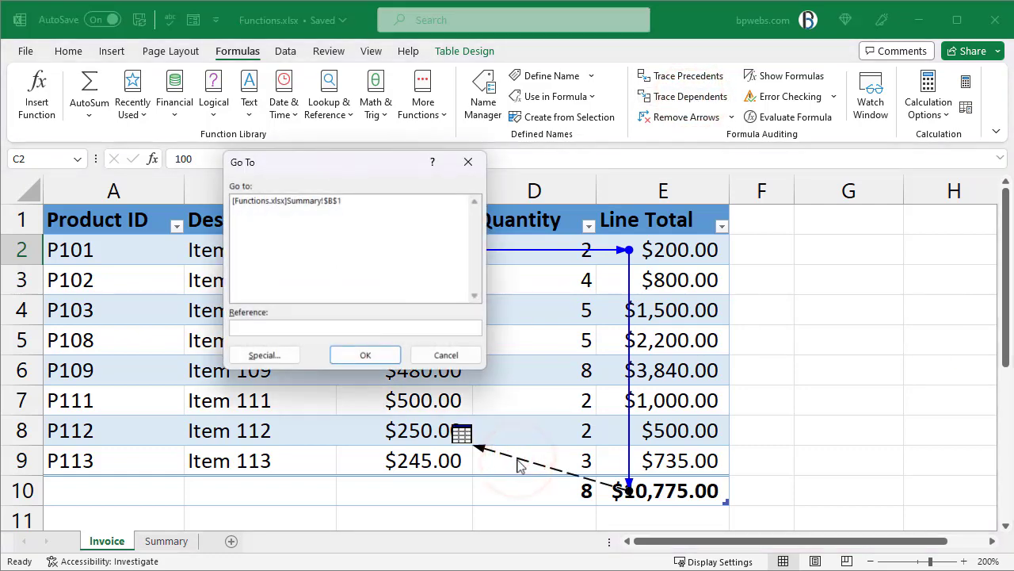
left_click(330, 204)
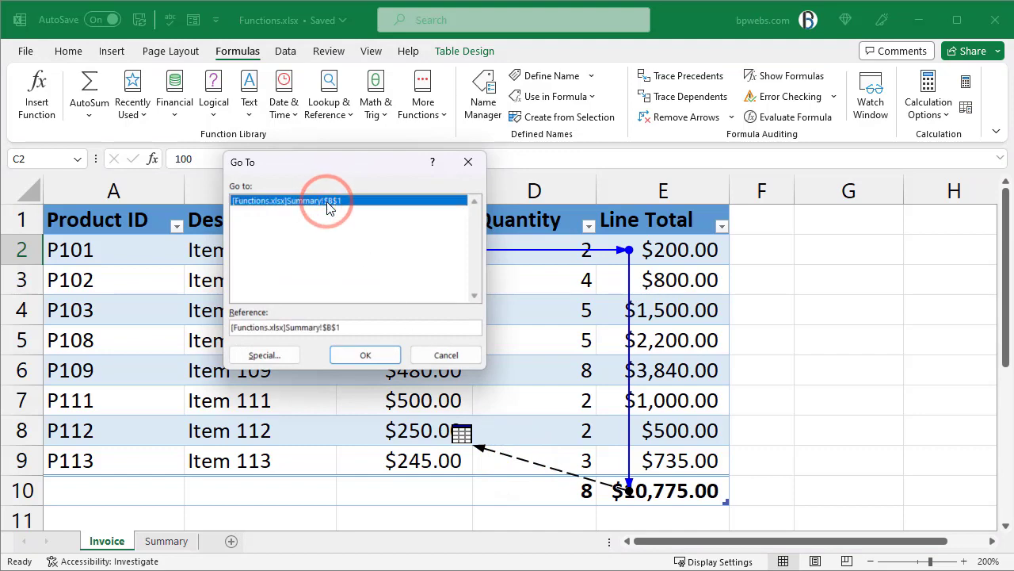
left_click(355, 357)
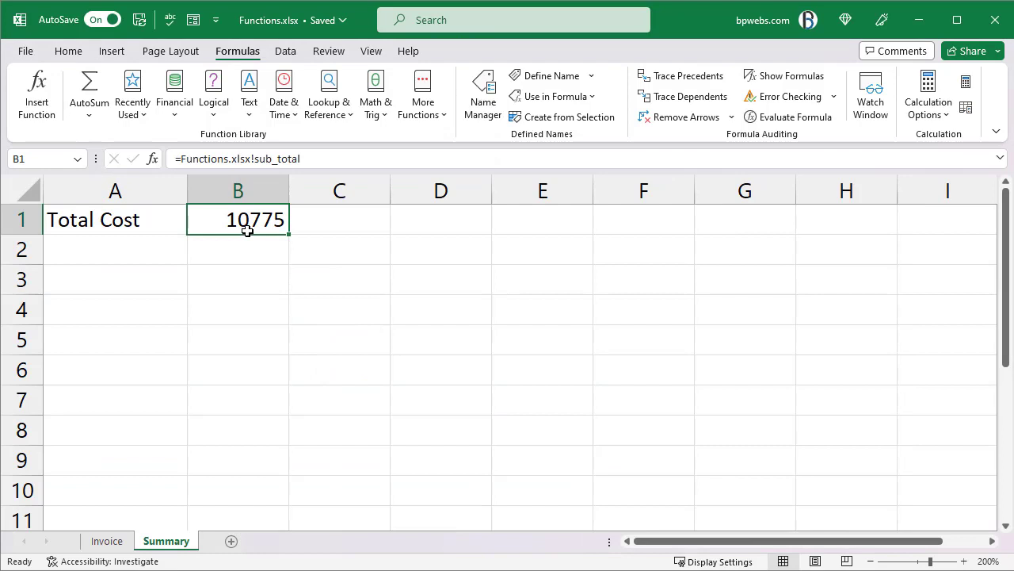
left_click(105, 542)
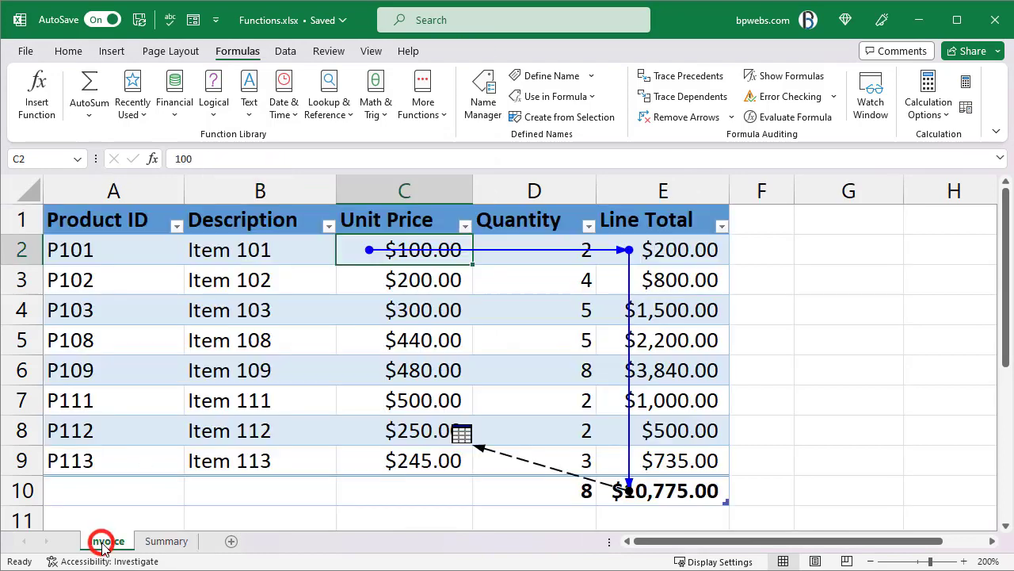
left_click(689, 498)
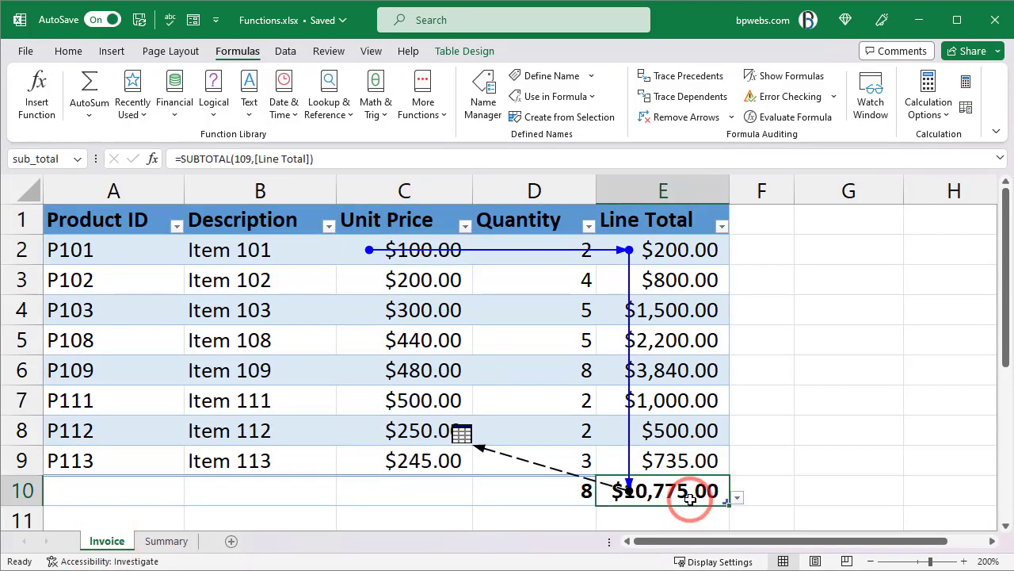
- Remove the tracing arrows, and check line total column cells E7 to E10 for formulas
left_click(686, 119)
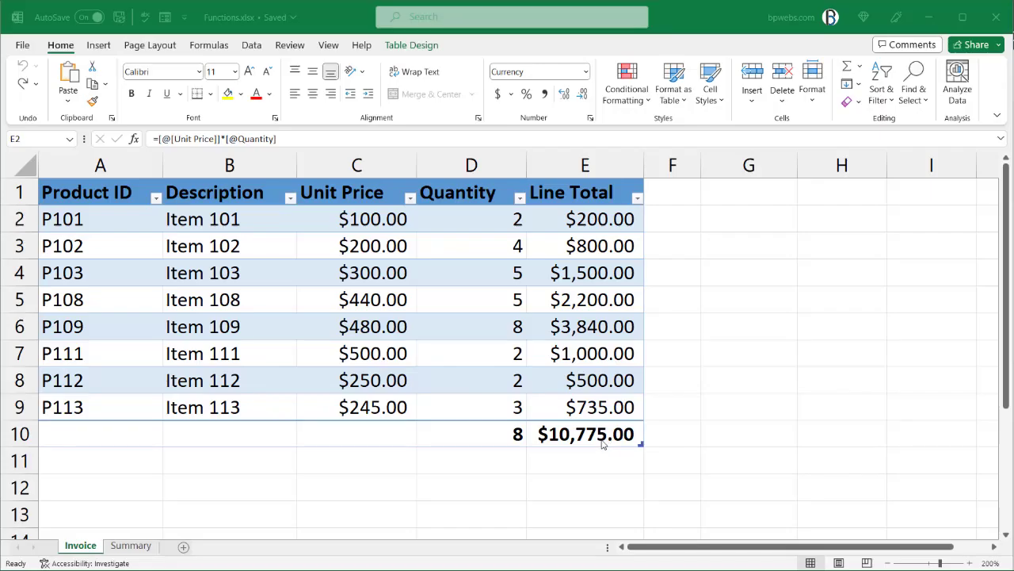
left_click(602, 439)
left_click(604, 408)
left_click(603, 385)
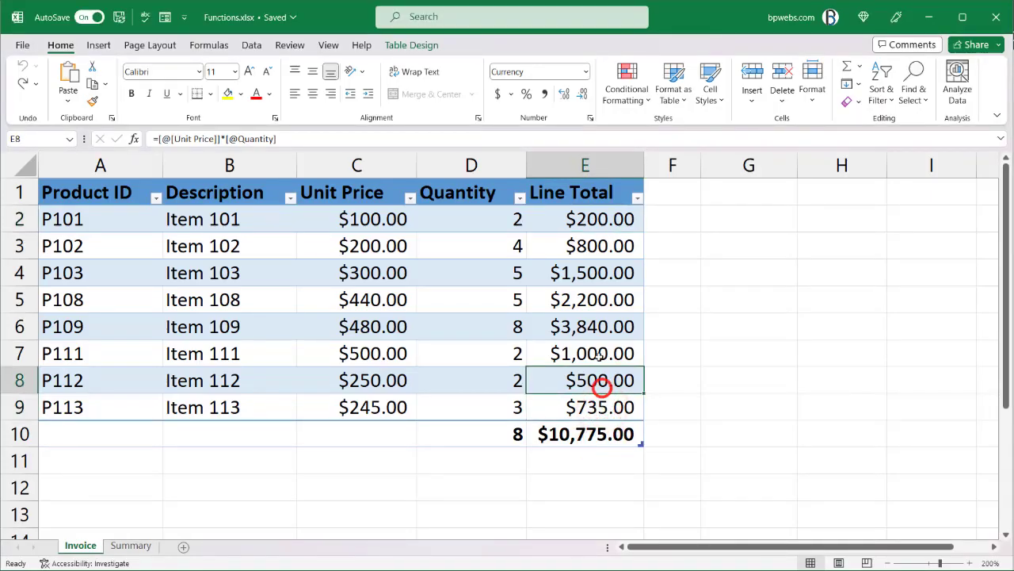
left_click(600, 353)
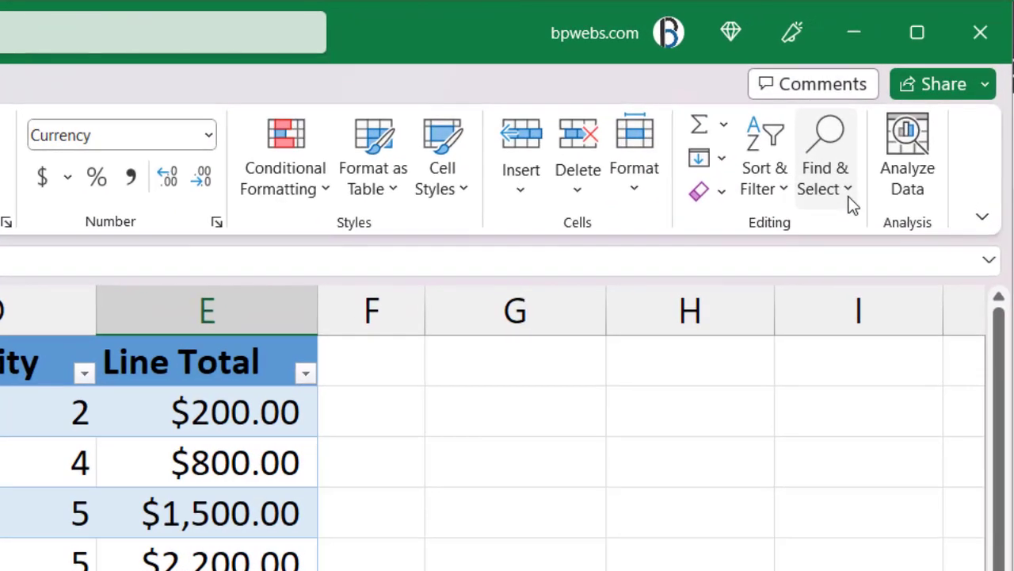
- Select all formula cells on the Invoice sheet with Find & Select and fill them yellow
left_click(925, 102)
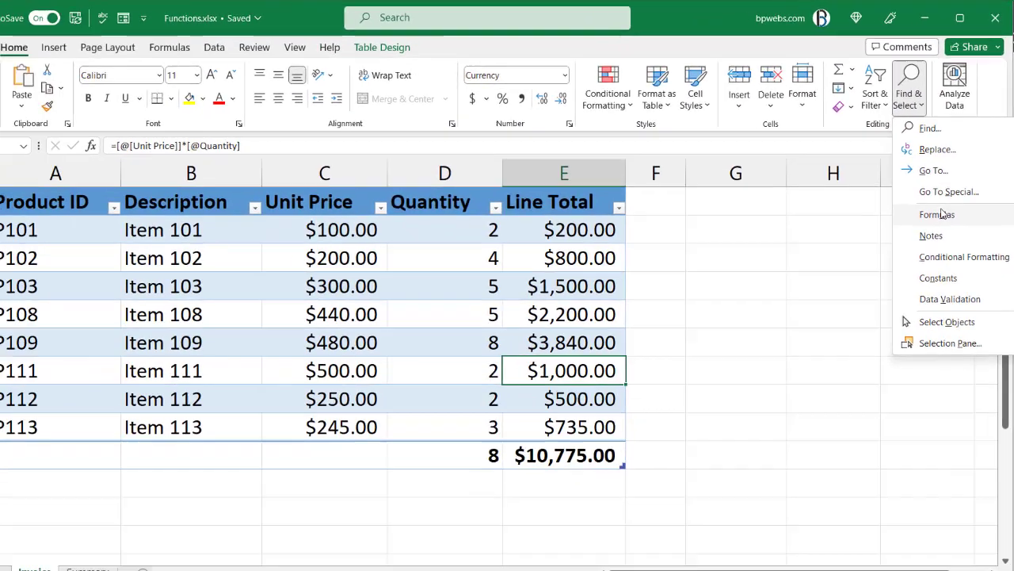
left_click(941, 213)
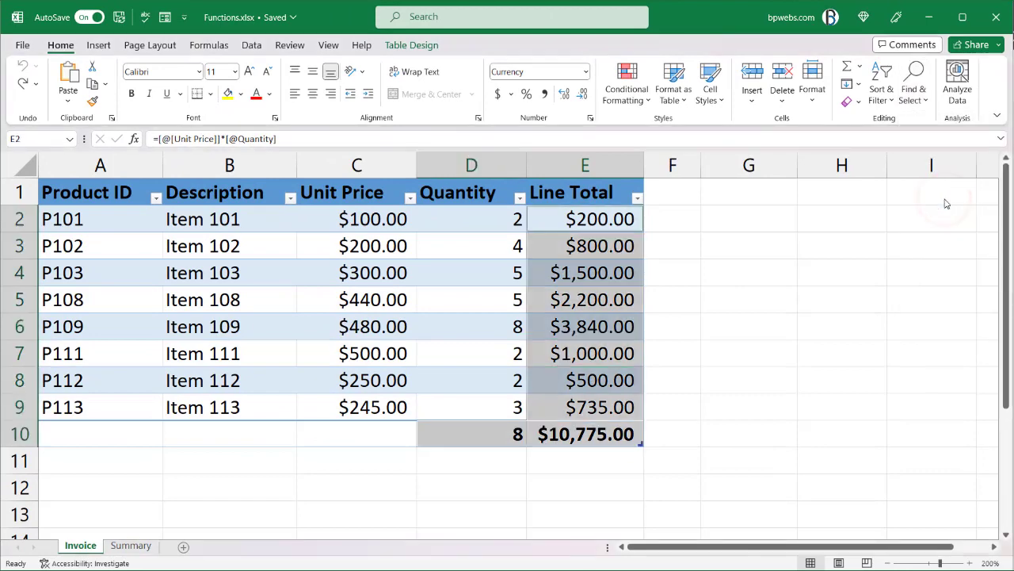
left_click(228, 94)
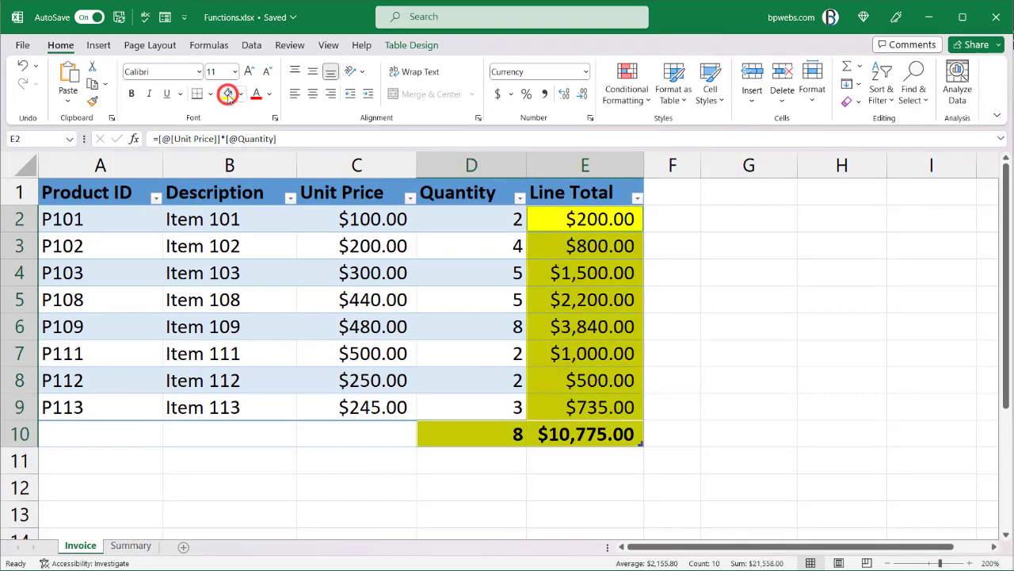
- Select every formula cell on the Invoice sheet using Go To Special with the Formulas option
left_click(590, 292)
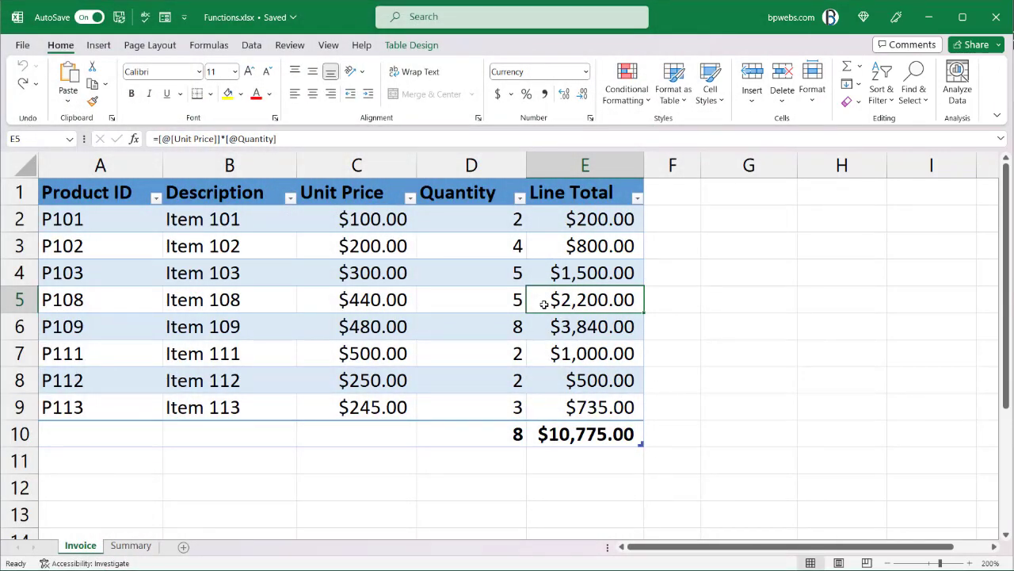
key("ctrl+g")
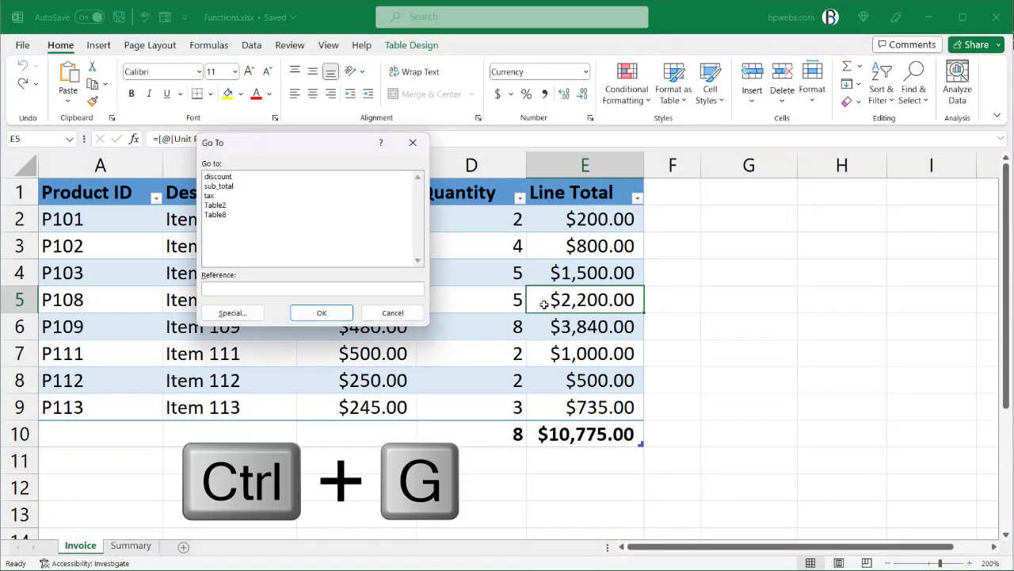
left_click(251, 319)
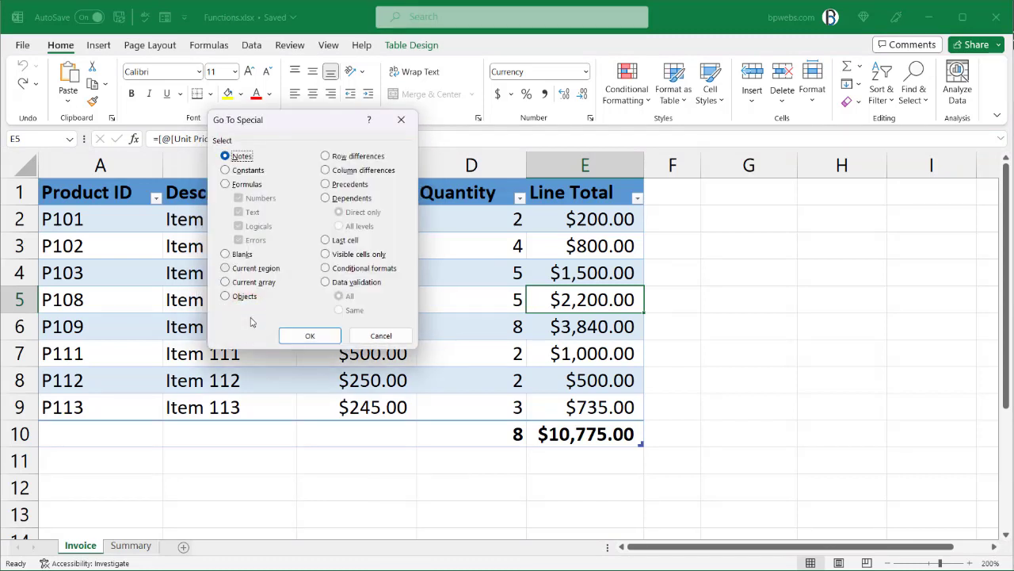
left_click(245, 184)
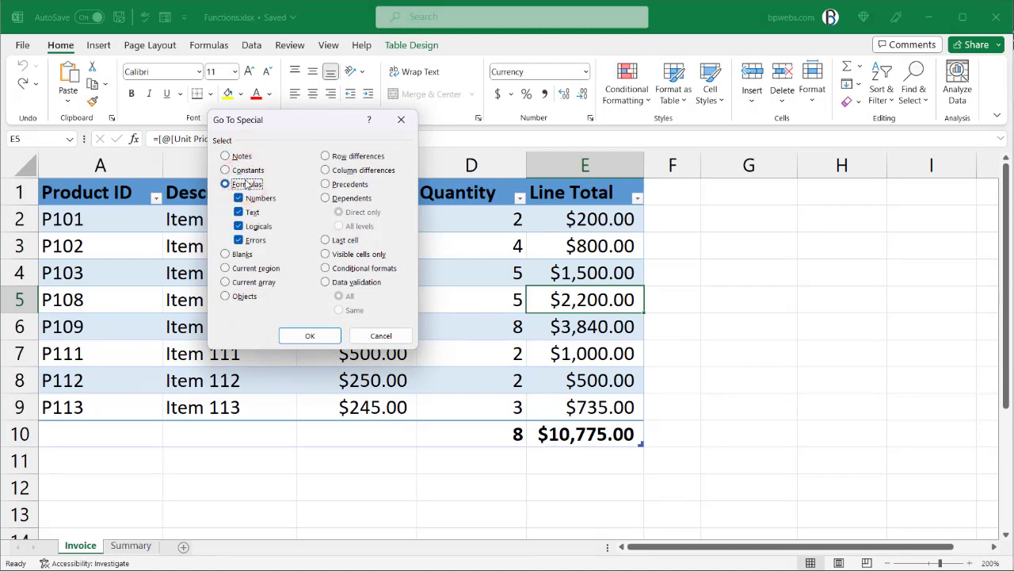
left_click(295, 336)
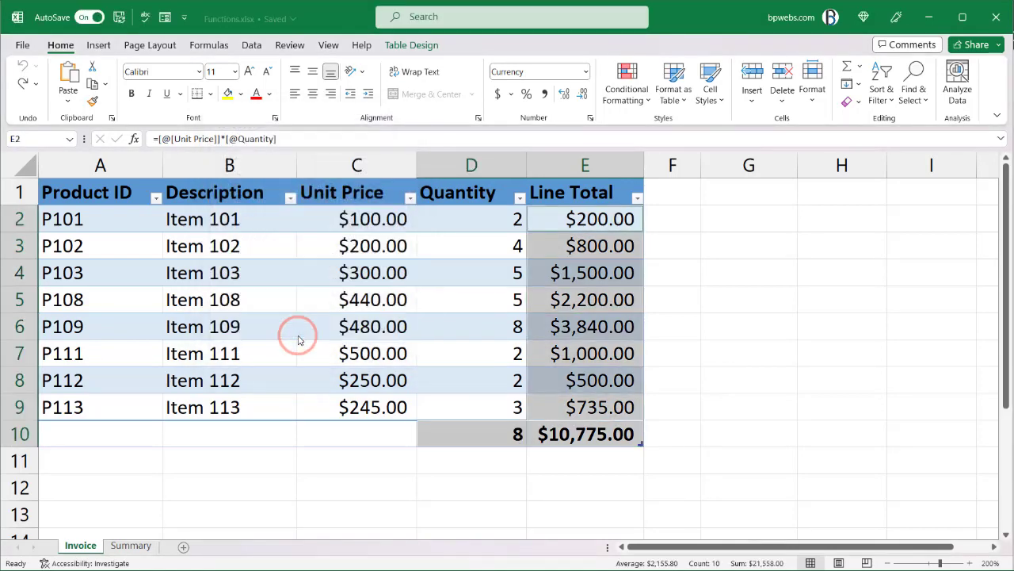
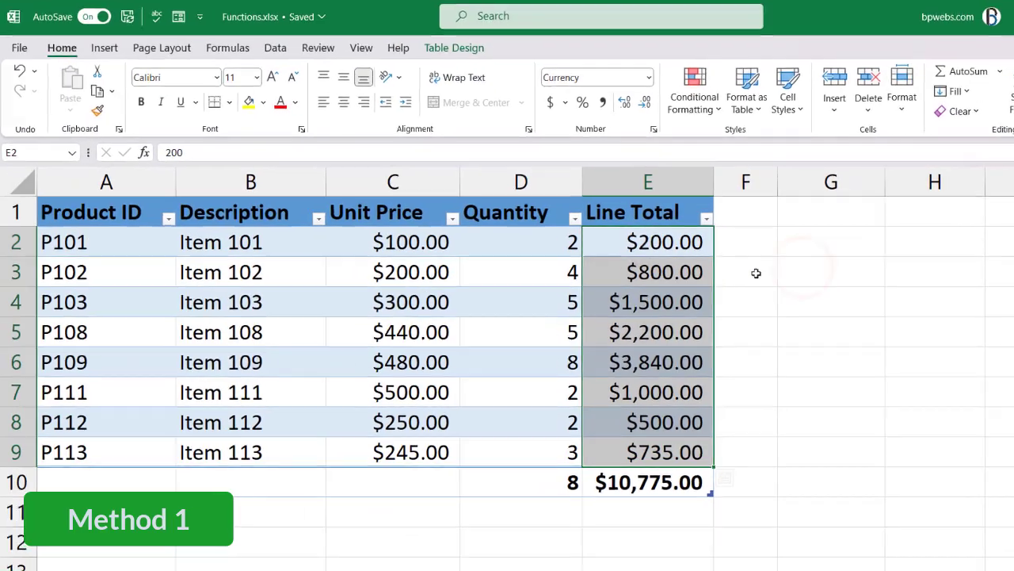
- Convert the line total formula in E3 to its calculated value while editing the cell
left_click(563, 289)
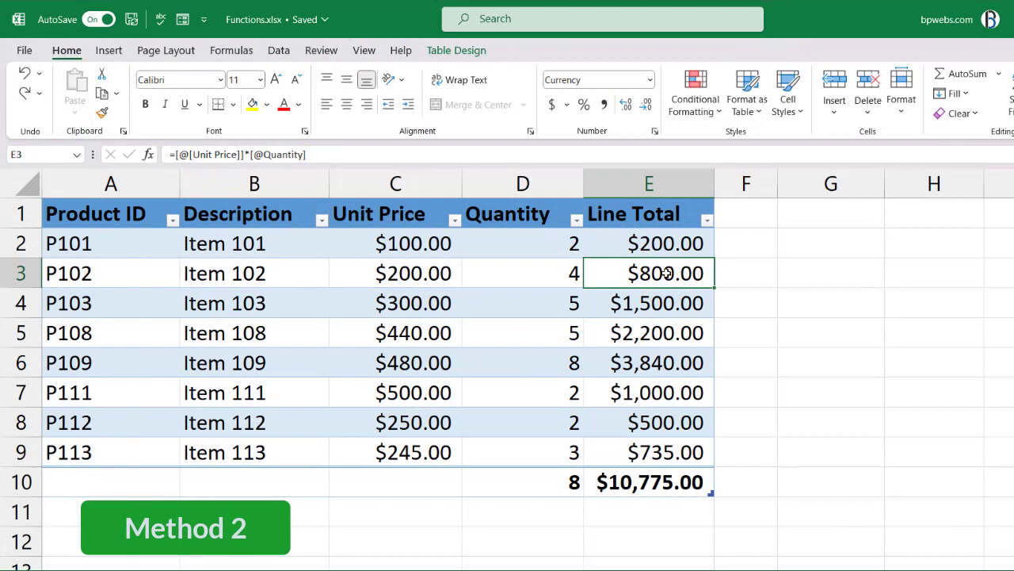
key("F2")
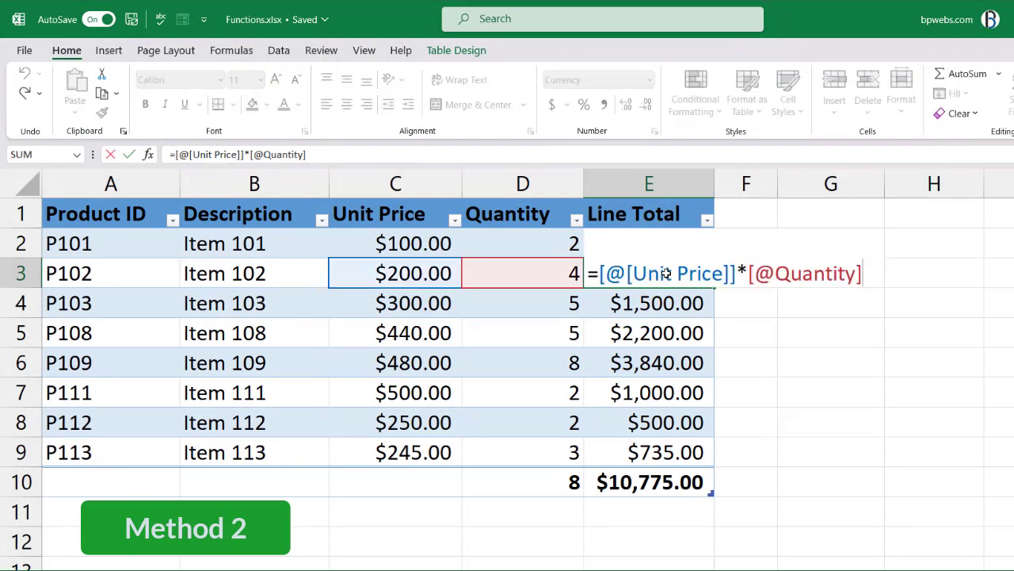
key("F9")
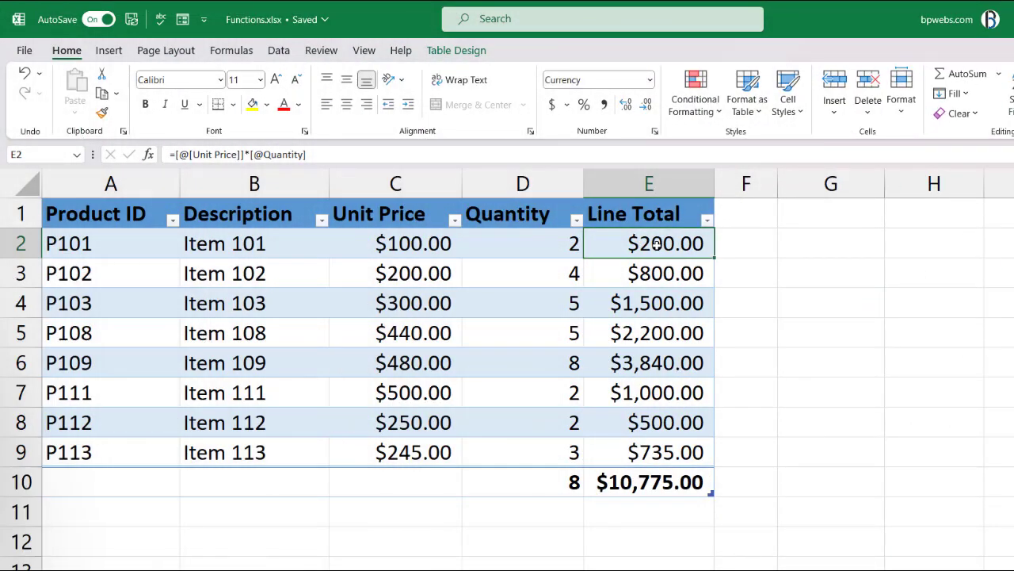
- Copy the line totals in E2:E9 and paste them starting at G2
left_click(656, 244)
key("ctrl+space")
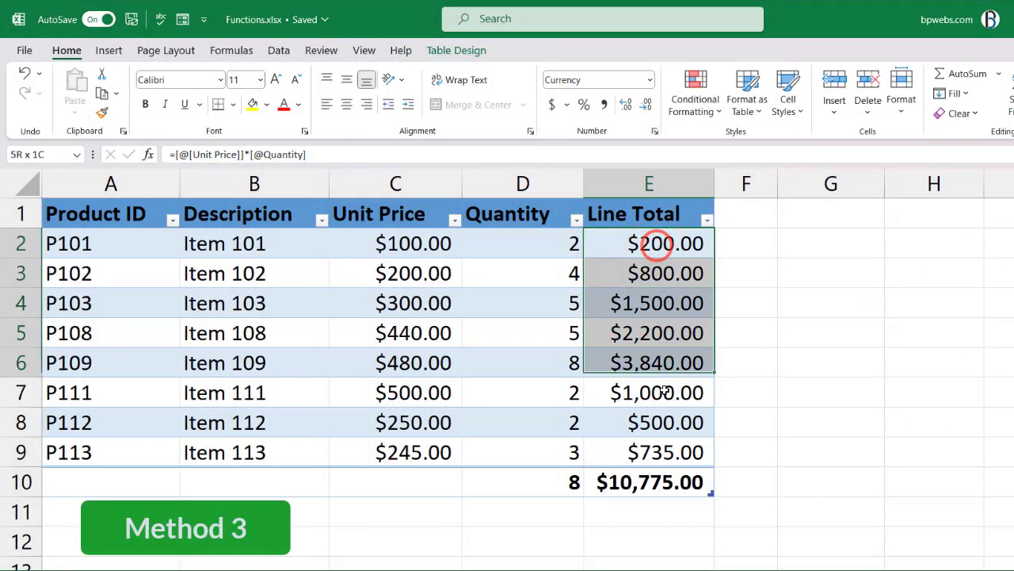
key("ctrl+c")
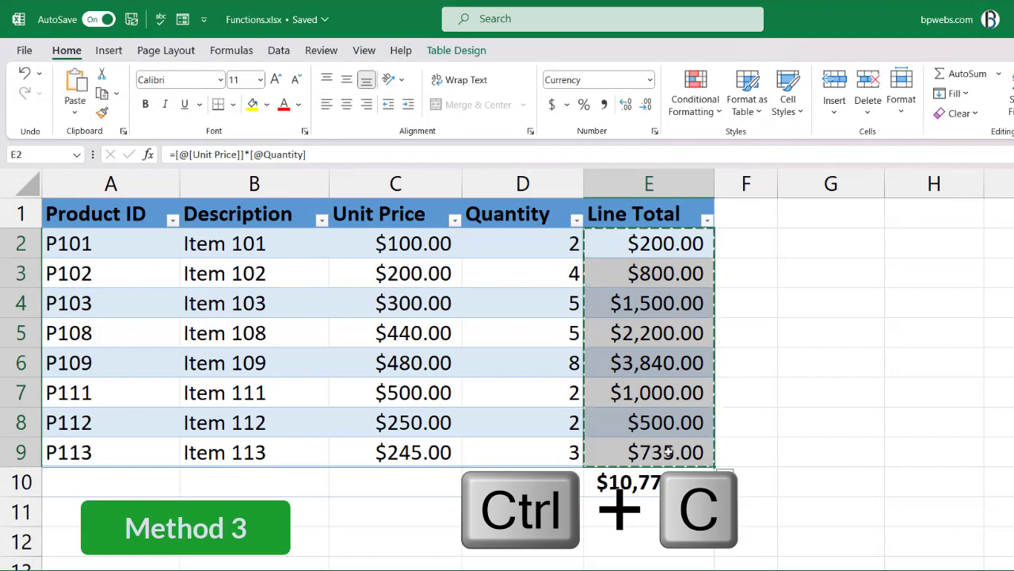
left_click(811, 242)
key("ctrl+v")
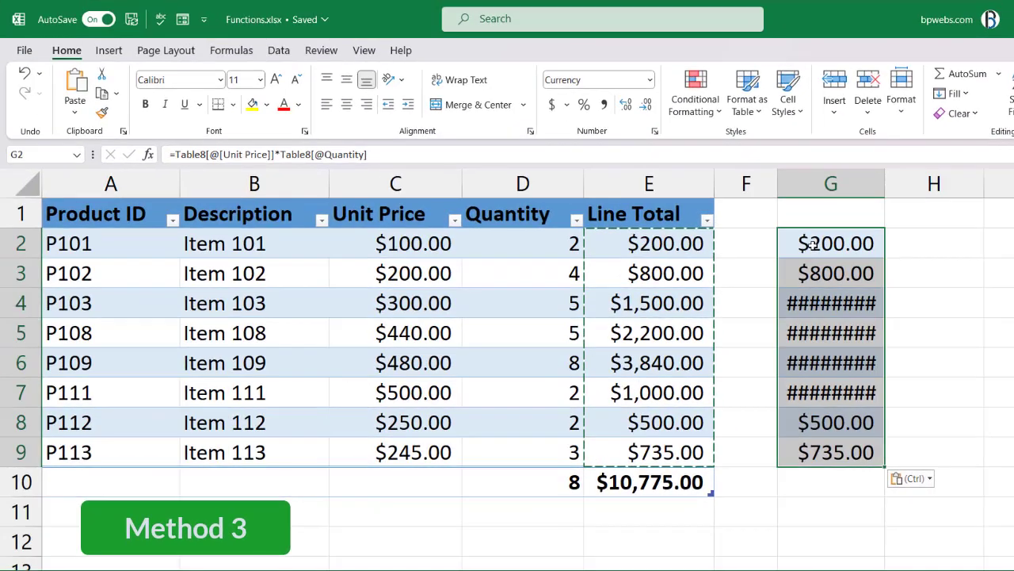
- Convert the pasted range G2:G9 to values only and autofit column G, checking cells G3 and G4
key("ctrl")
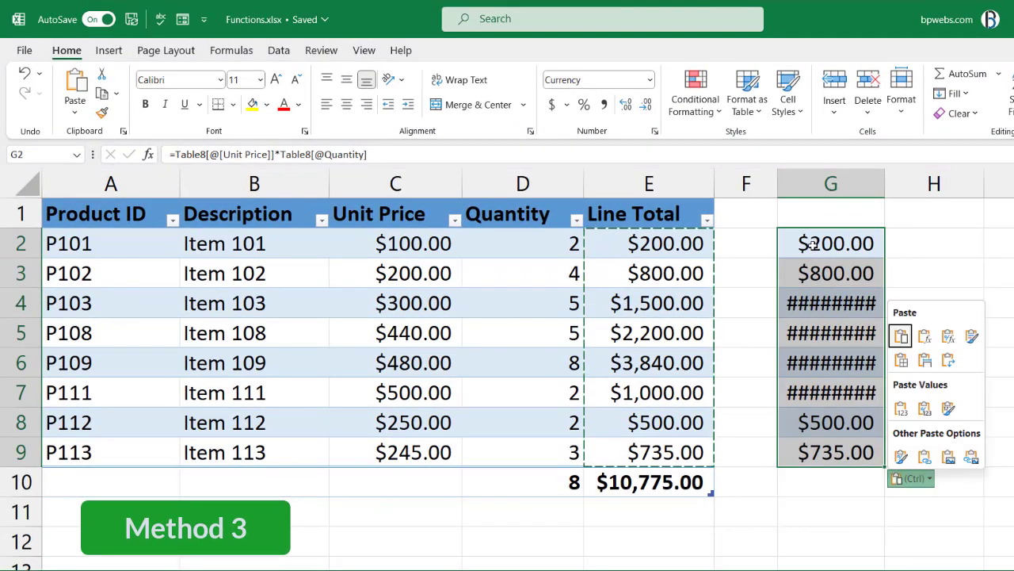
key("v")
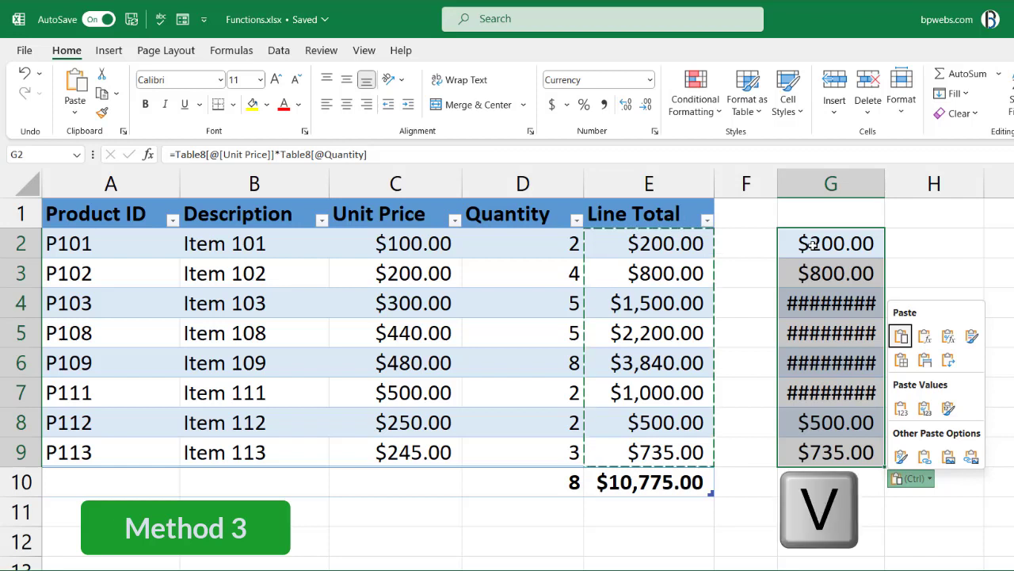
double_click(886, 191)
left_click(842, 276)
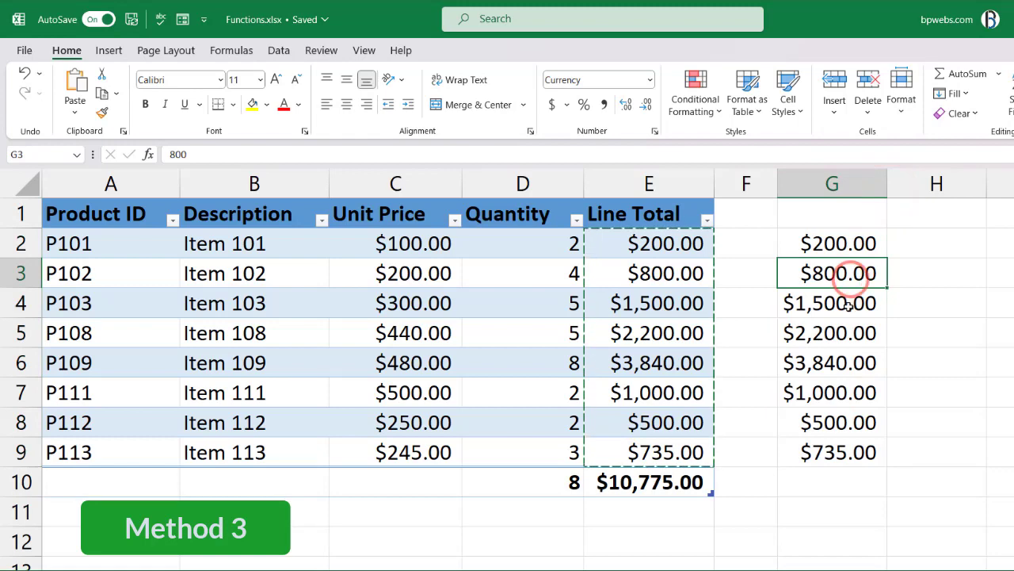
left_click(848, 308)
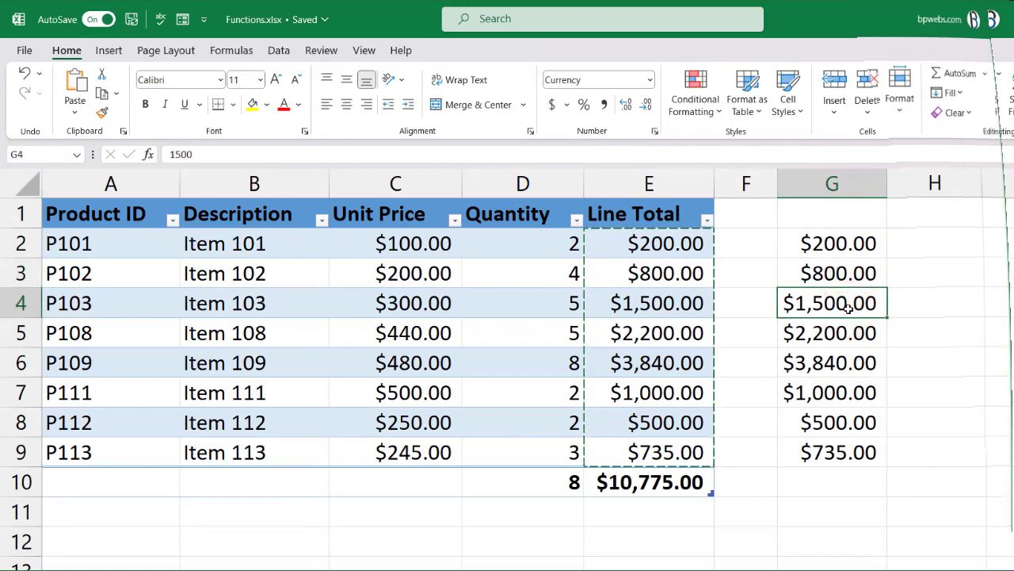
- Copy the line totals in E2:E9 and paste only their values starting at G2
left_click(645, 246)
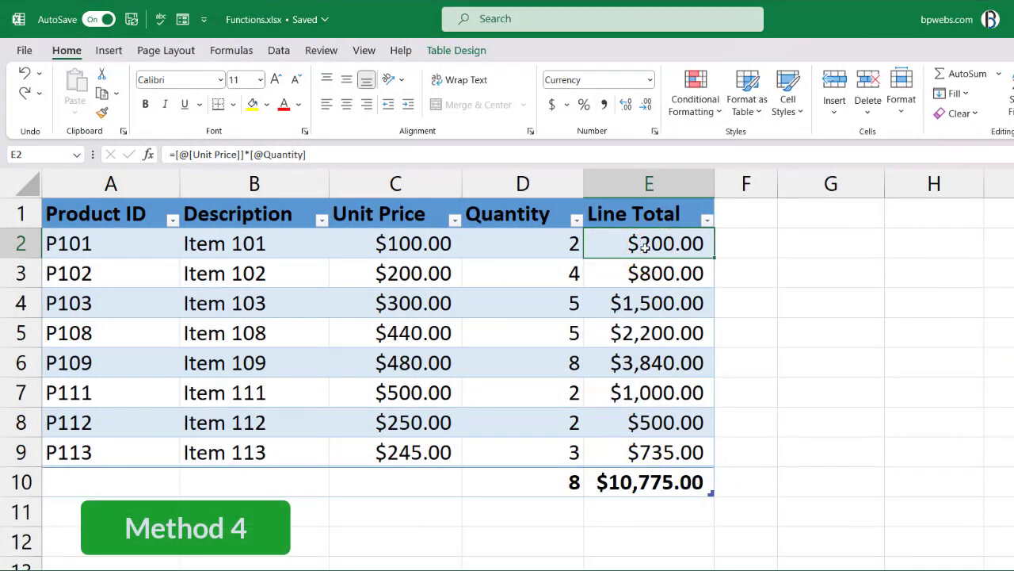
left_click_drag(642, 275, 641, 450)
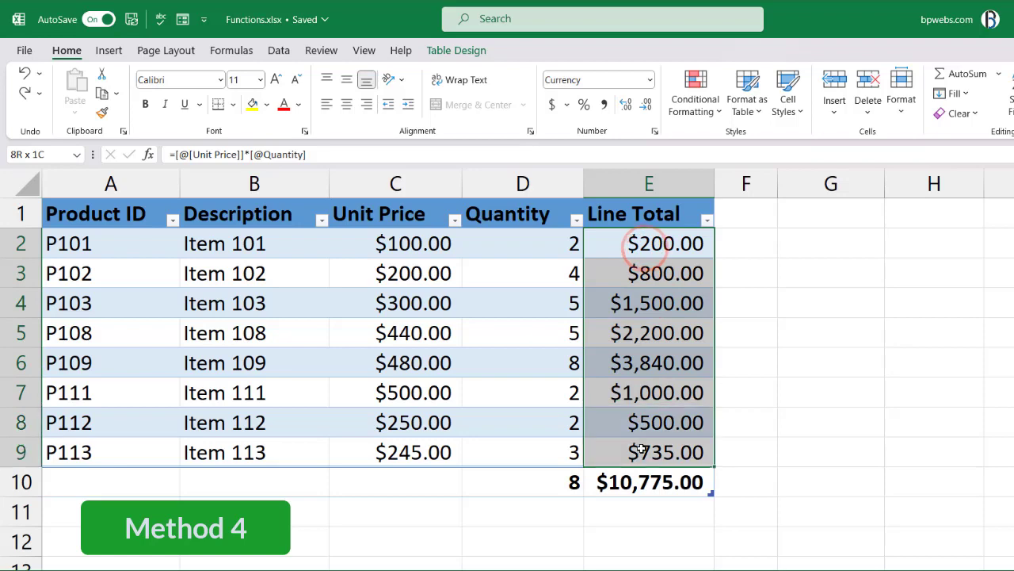
right_click(634, 275)
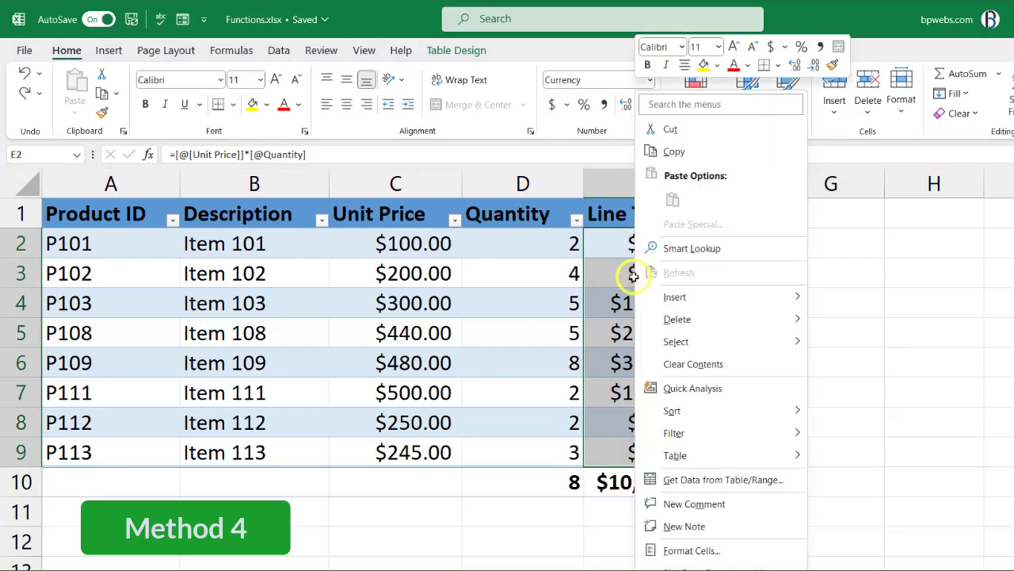
left_click(687, 158)
left_click(794, 241)
right_click(794, 242)
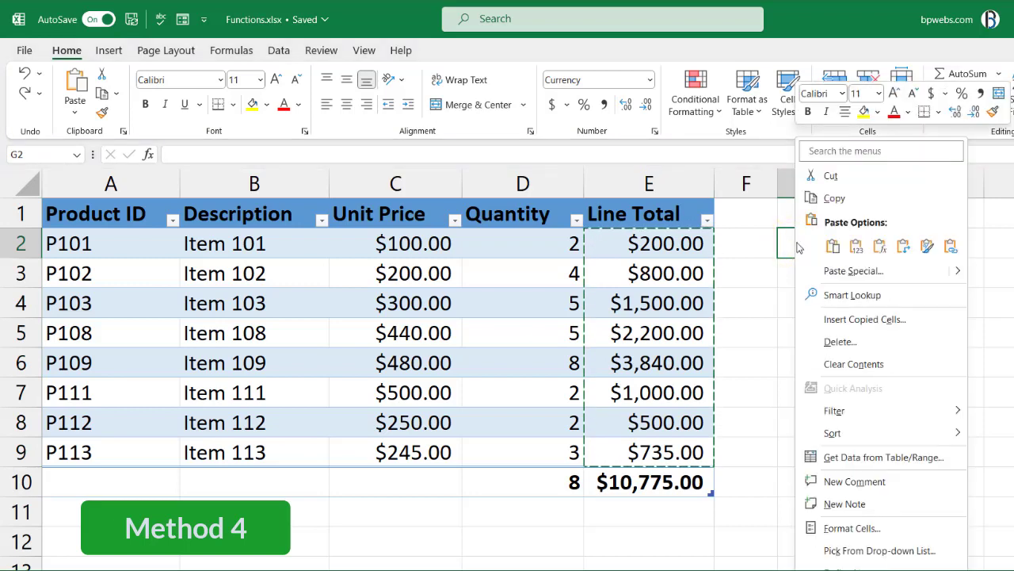
left_click(856, 247)
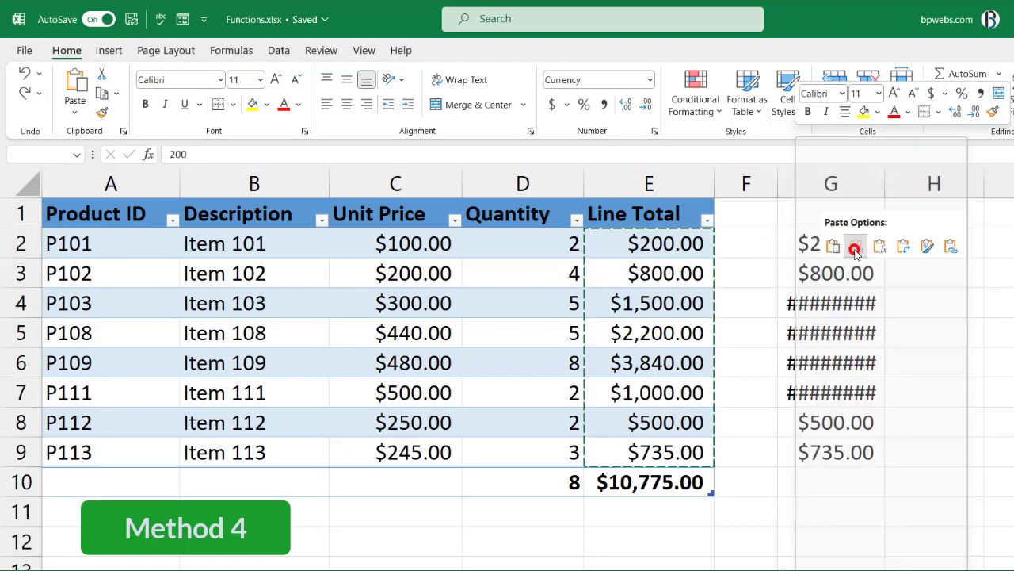
- Autofit column G to its contents and check the pasted values in G4 and G5
double_click(886, 183)
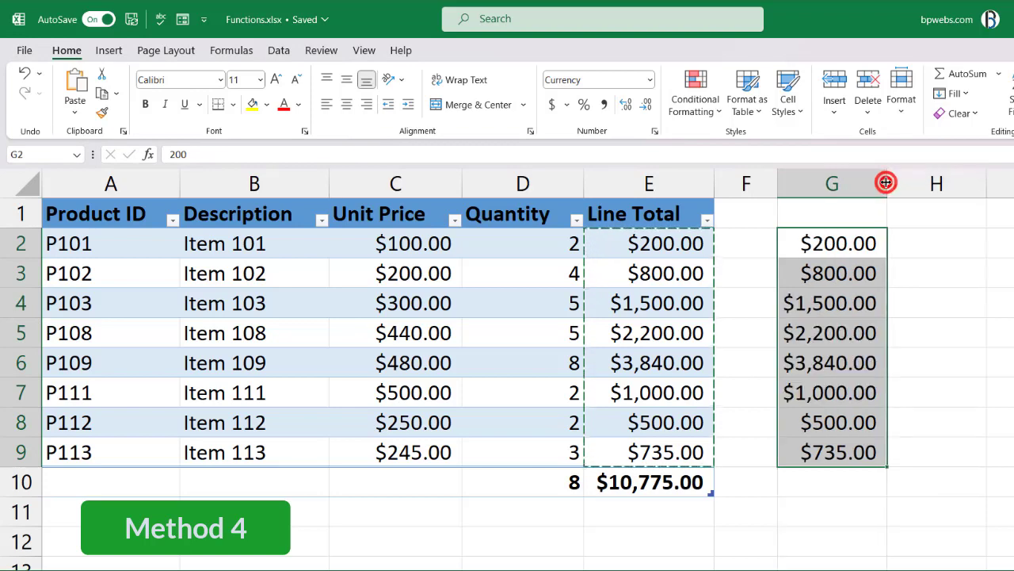
left_click(844, 304)
left_click(840, 333)
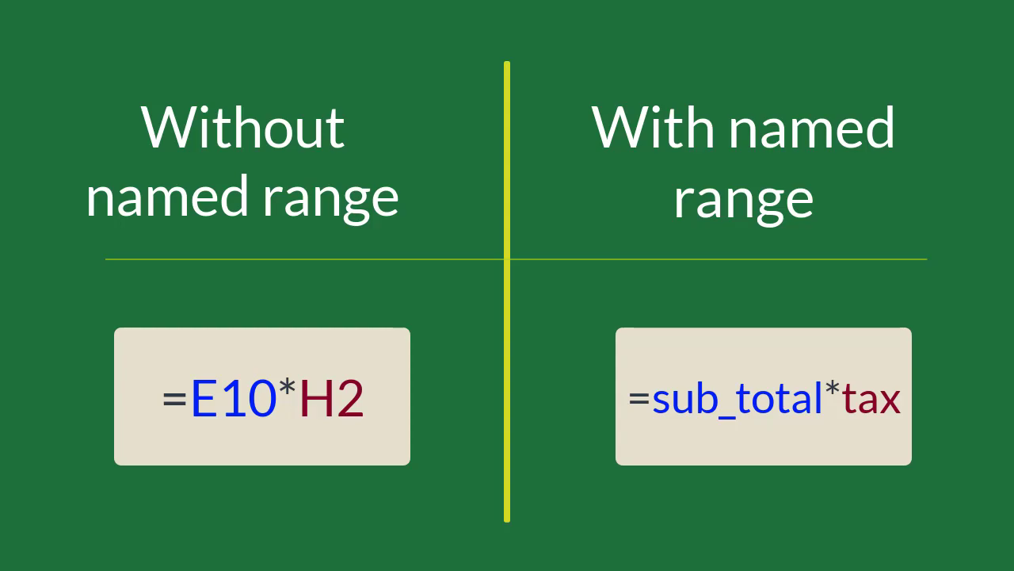
- Name the Sub Total cell E10 sub_total
left_click(490, 480)
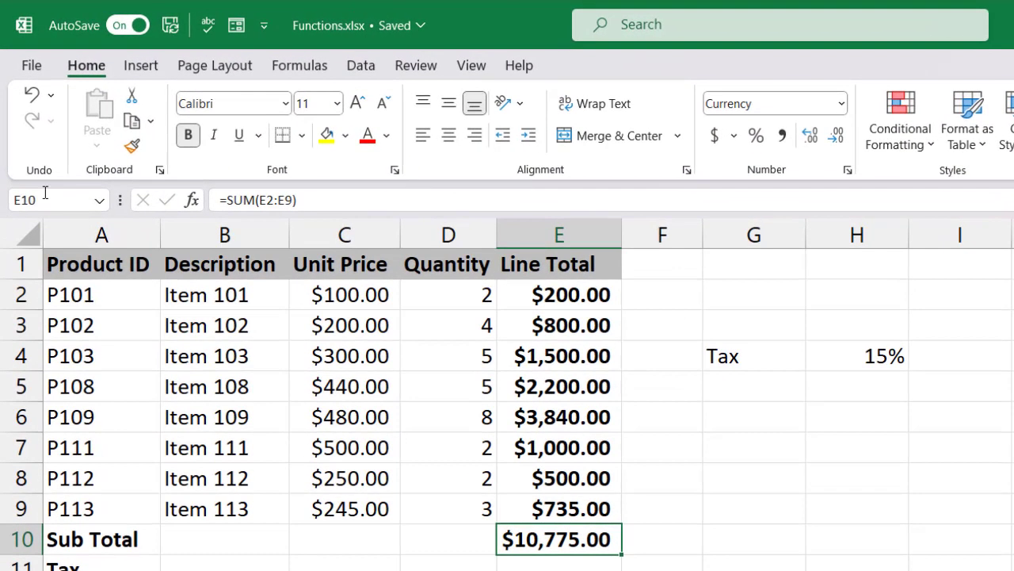
left_click(41, 174)
type("sub_total")
key("Return")
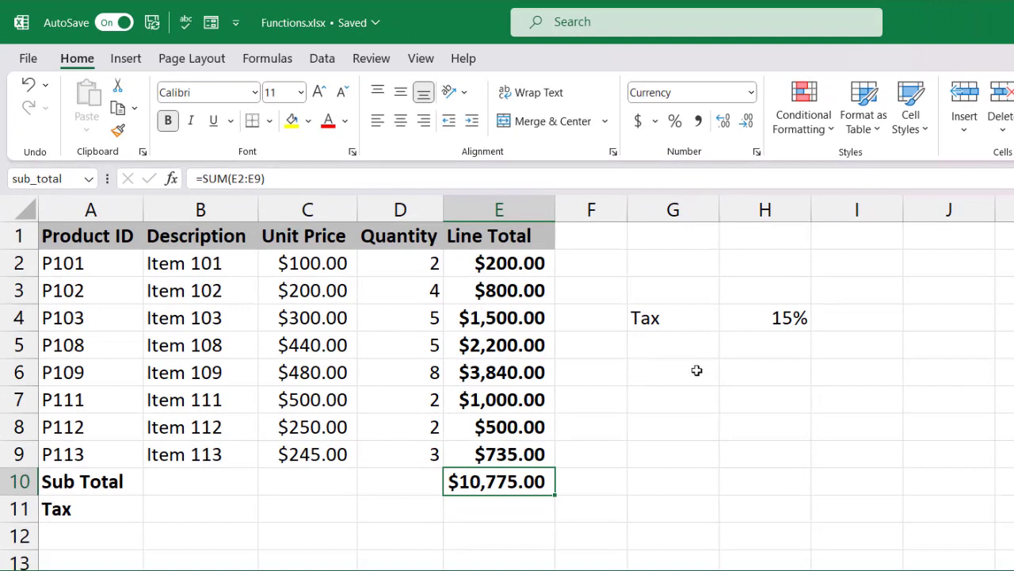
- Name the tax rate cell H4 tax
left_click(785, 318)
left_click(42, 179)
type("tax")
key("Return")
- Calculate the tax in E11 with the named-range formula =sub_total*tax and inspect the entered formula
left_click(485, 508)
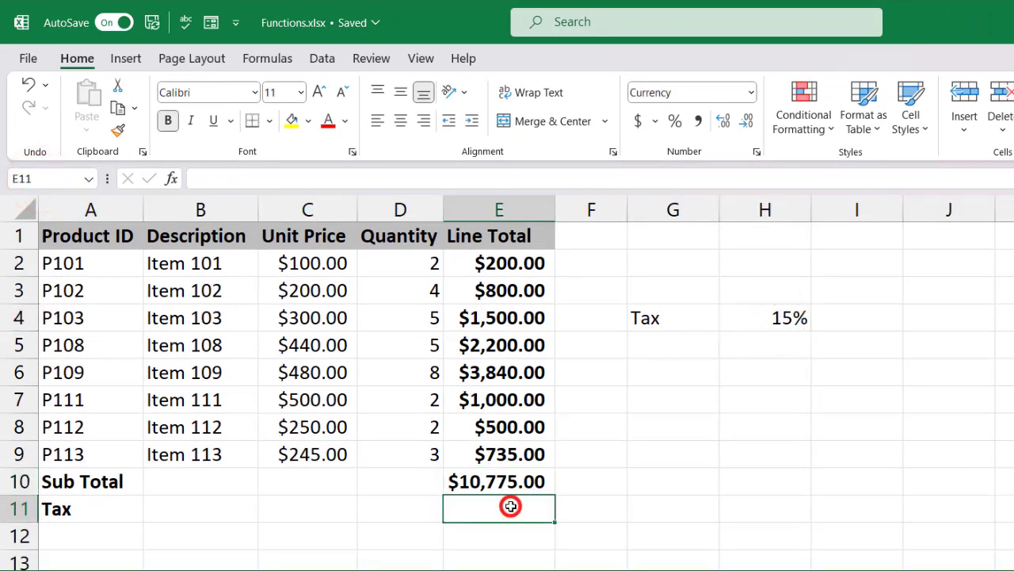
type("=sub")
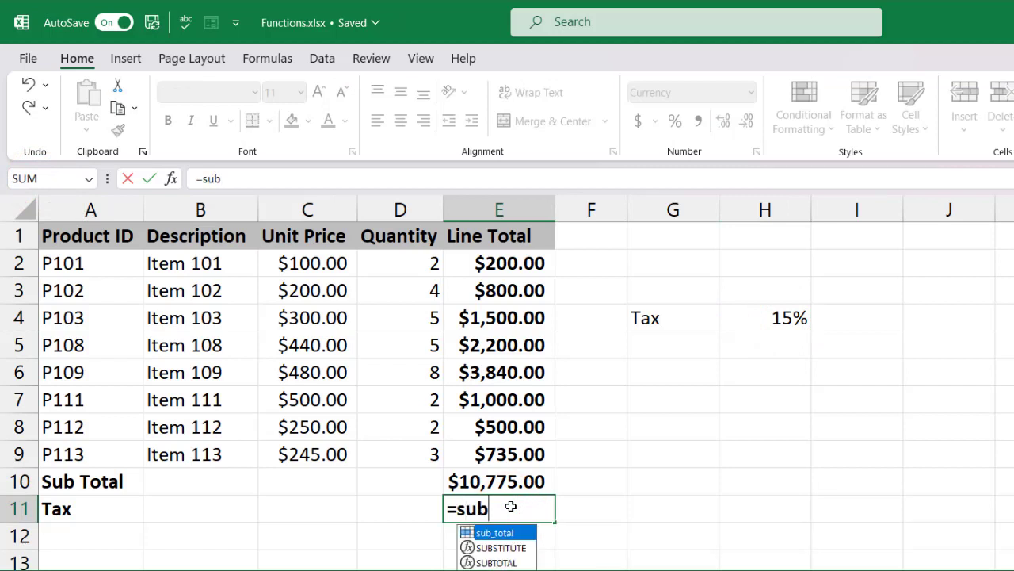
type("_To")
key("Tab")
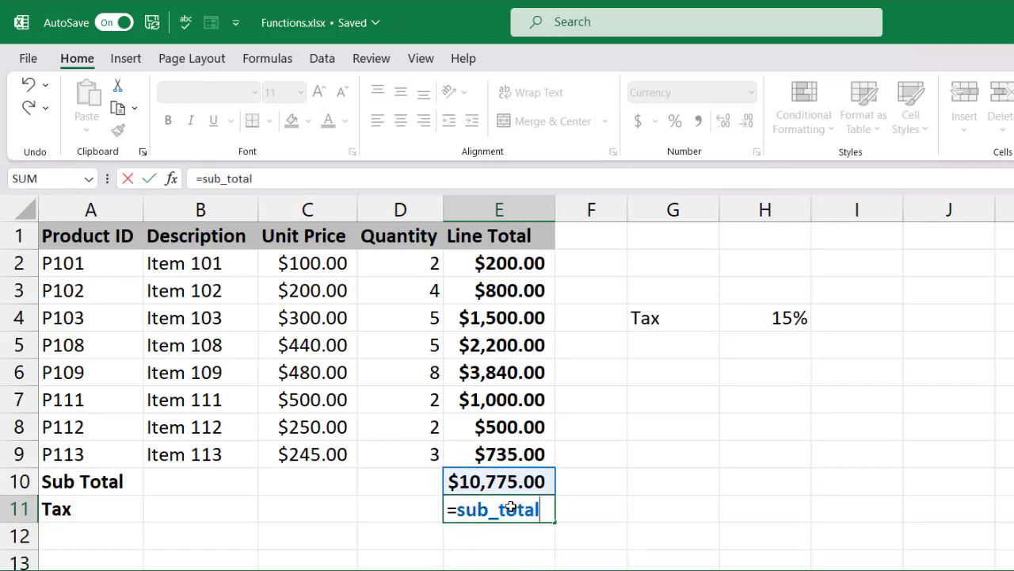
type("*ta")
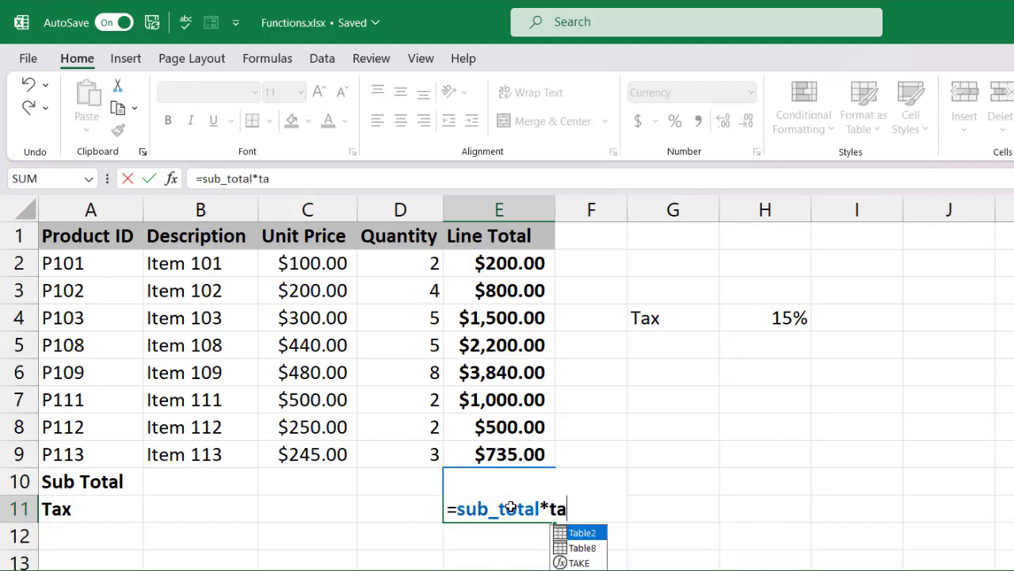
type("x")
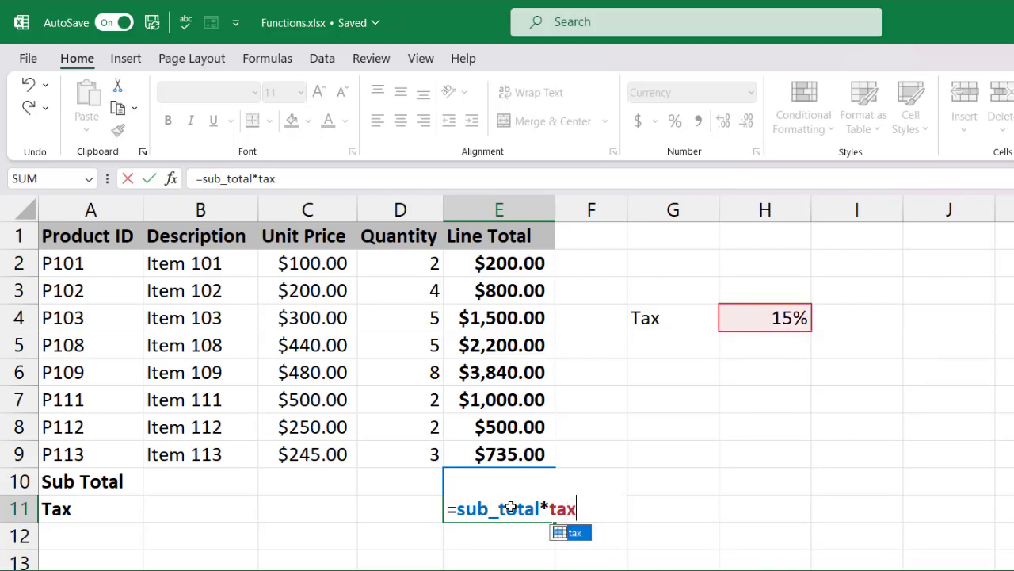
key("Return")
left_click(517, 508)
double_click(516, 508)
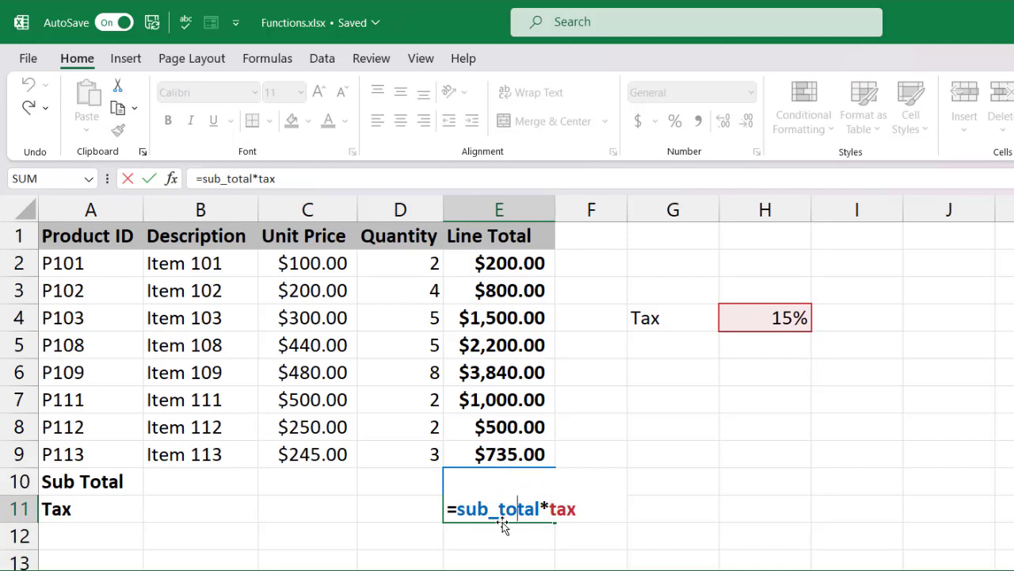
key("Escape")
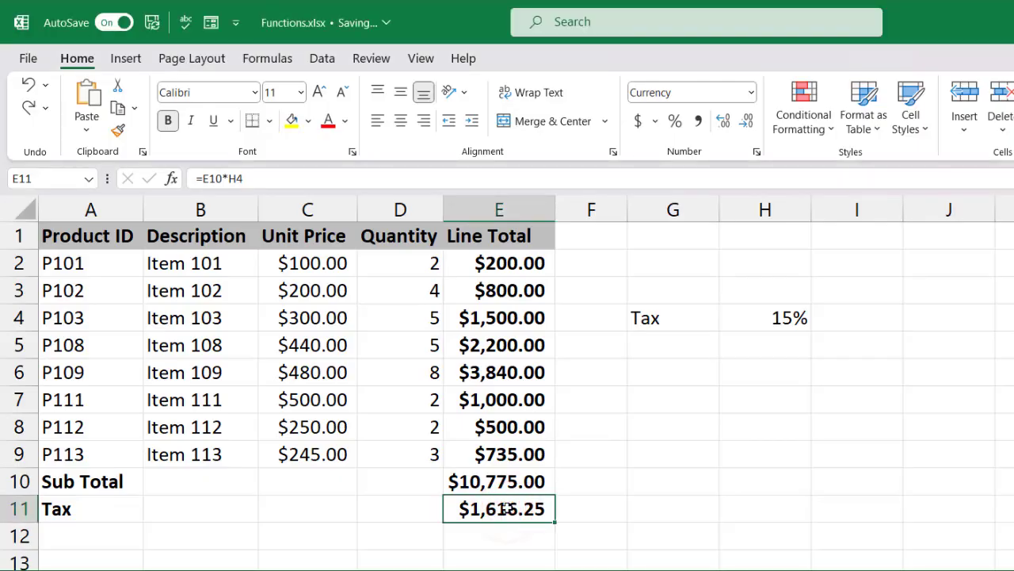
- Inspect the Tax formula in E11, and name the Sub Total cell E10 sub_total and the tax rate cell H4 tax
double_click(507, 509)
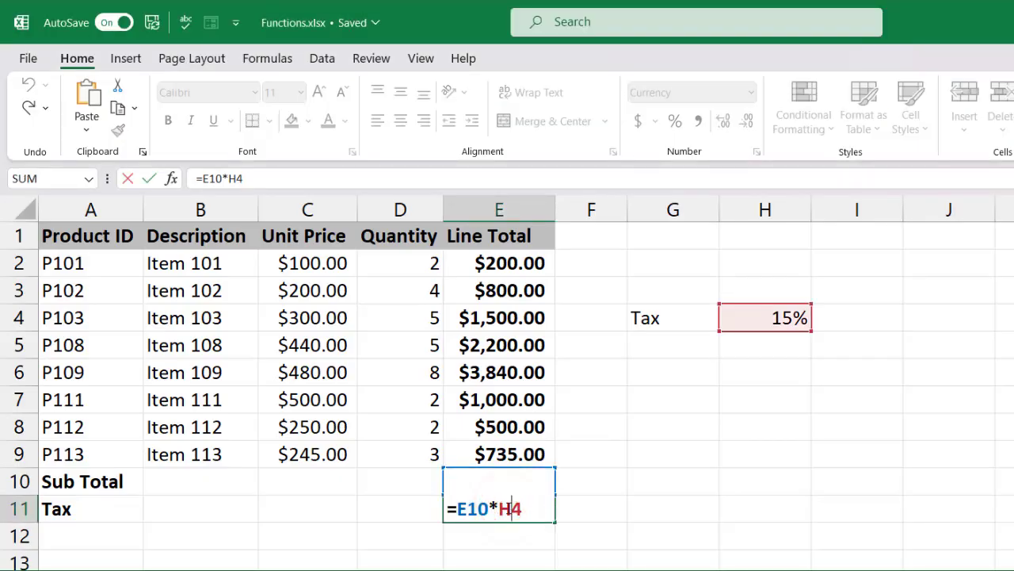
key("ctrl+Return")
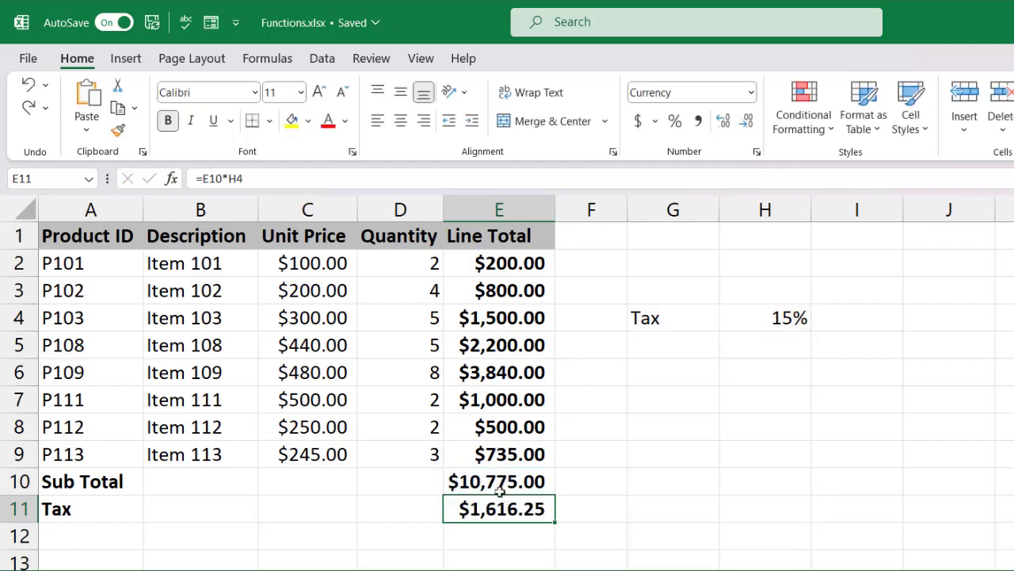
left_click(495, 481)
left_click(71, 176)
type("sub_t")
key("Return")
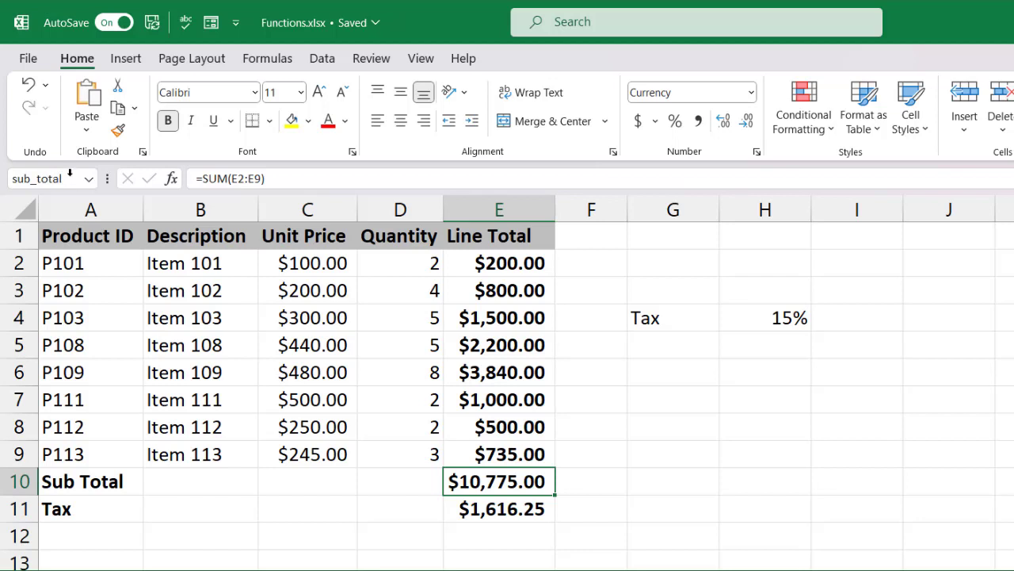
left_click(765, 309)
left_click(69, 179)
type("tax")
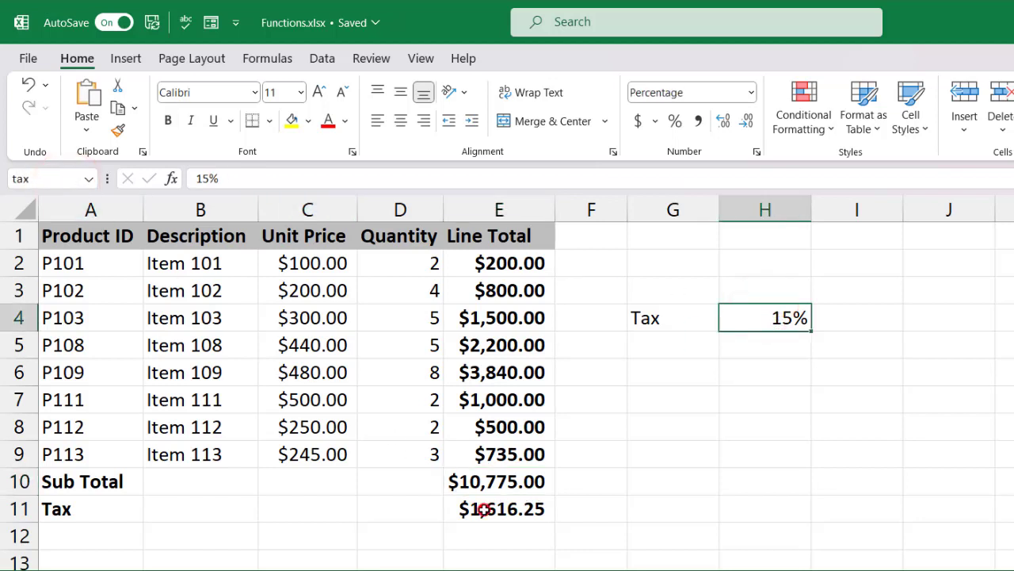
- Apply the defined names sub_total and tax to the existing Tax formula in E11 and inspect the updated formula
left_click(483, 509)
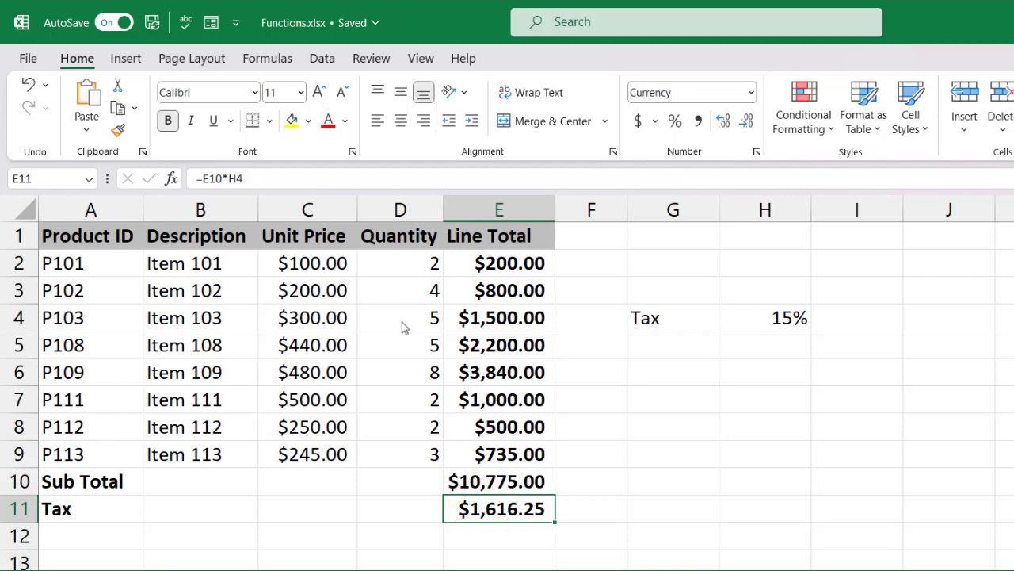
left_click(284, 64)
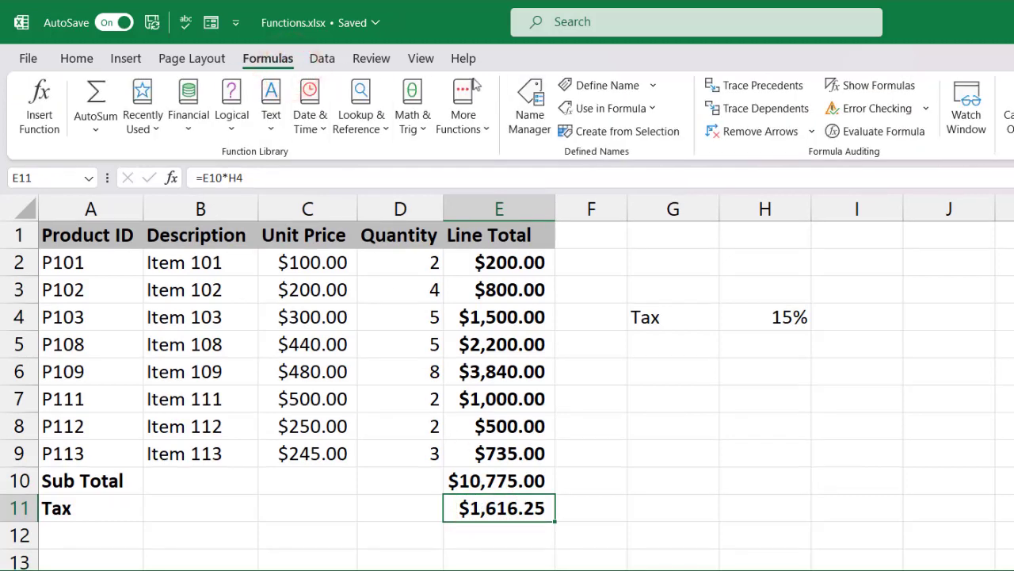
left_click(655, 87)
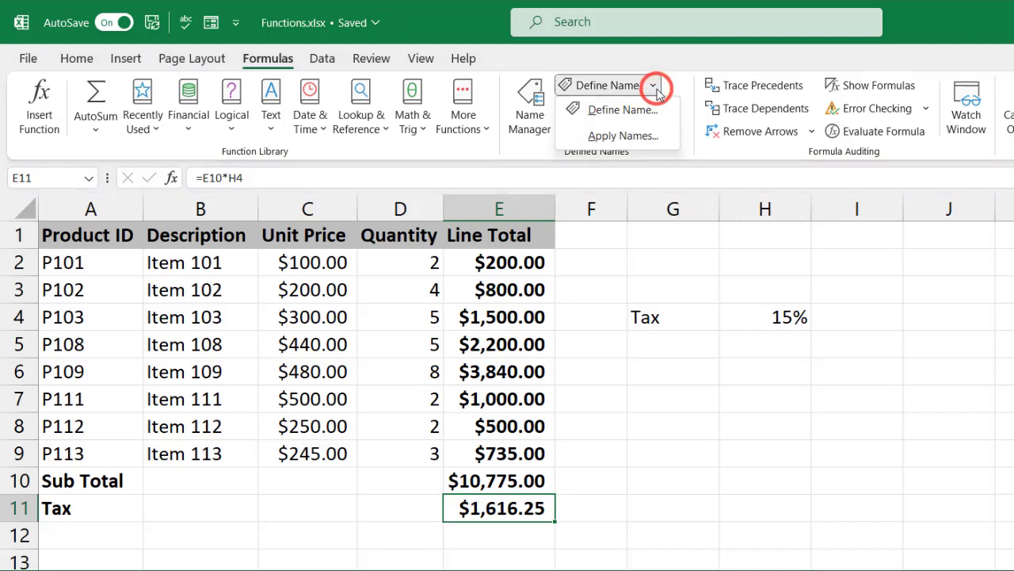
left_click(652, 136)
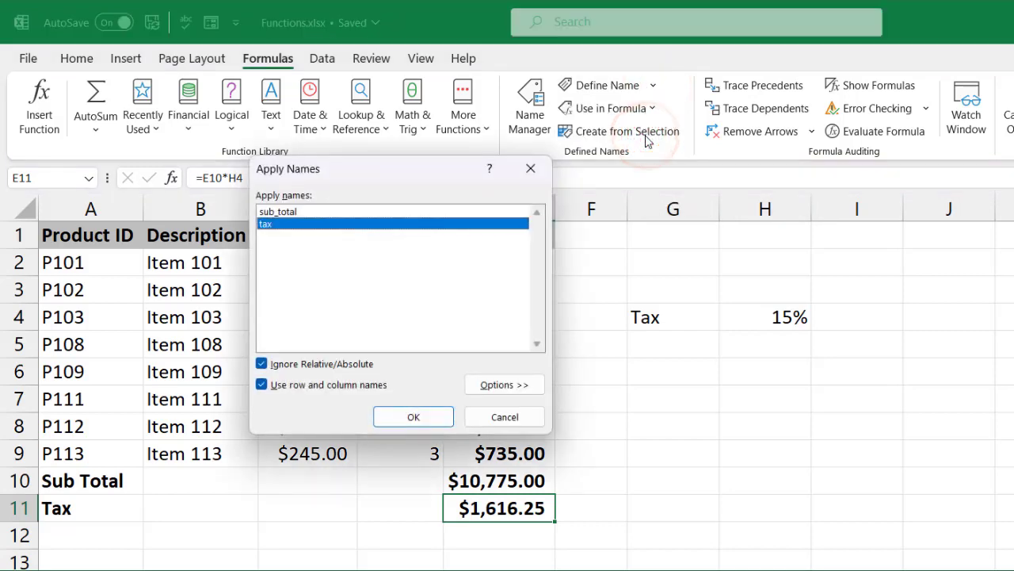
left_click(376, 215)
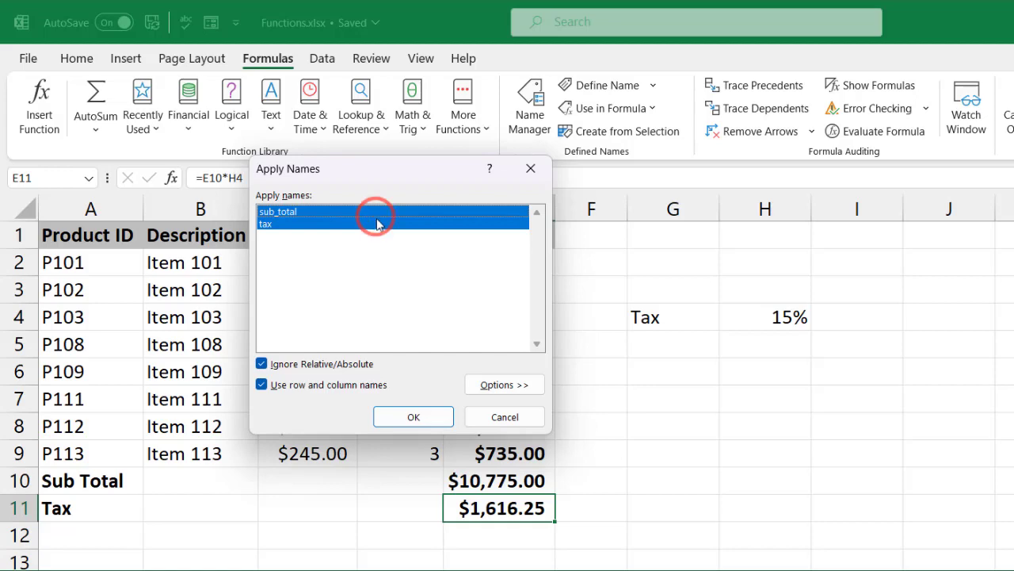
left_click(442, 417)
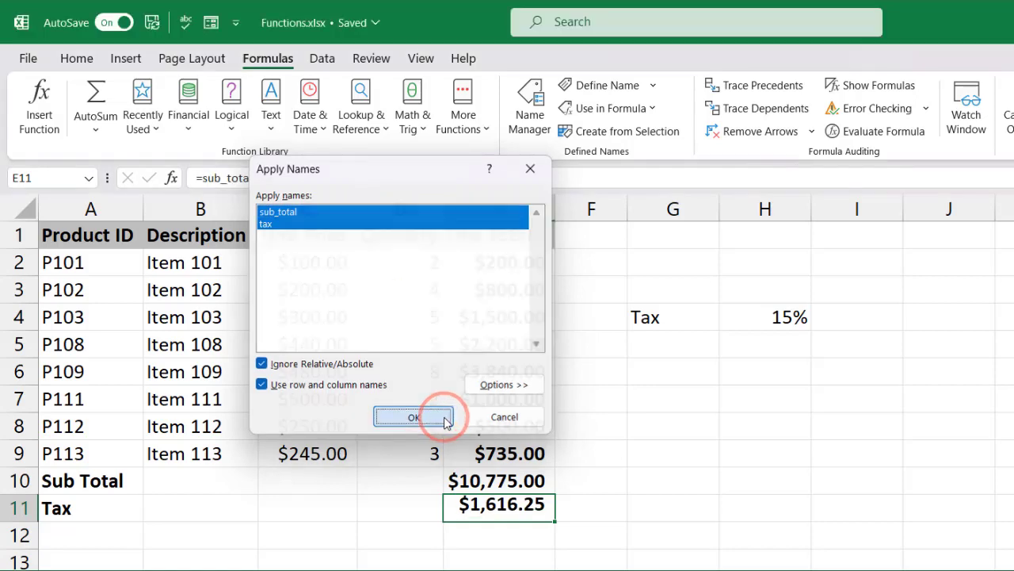
left_click(507, 510)
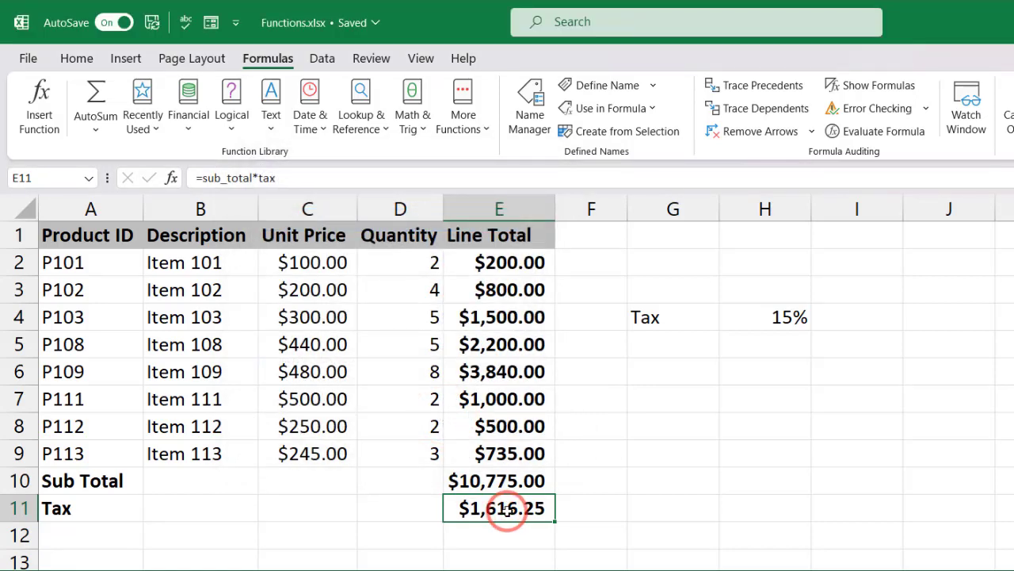
double_click(507, 510)
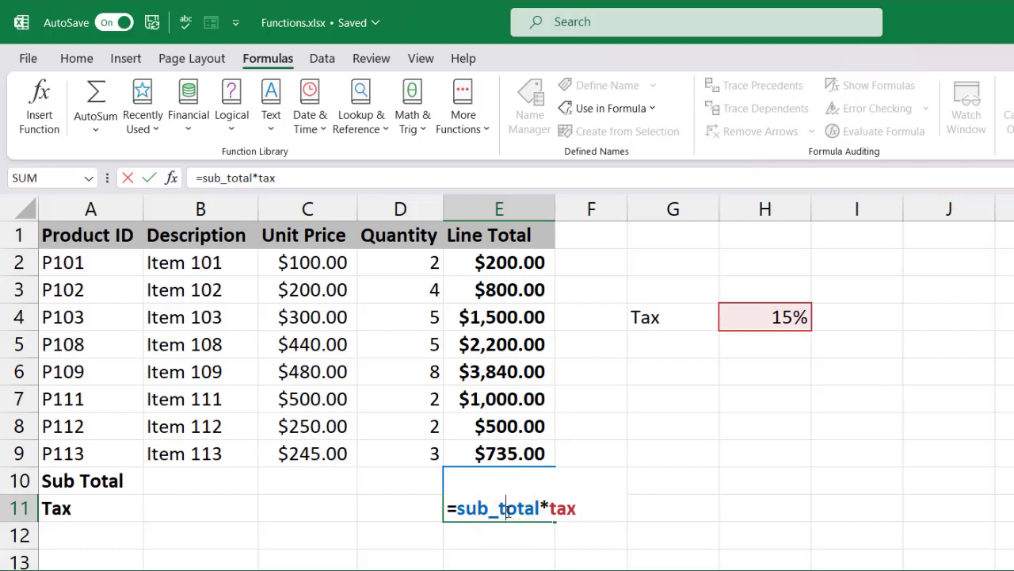
key("Escape")
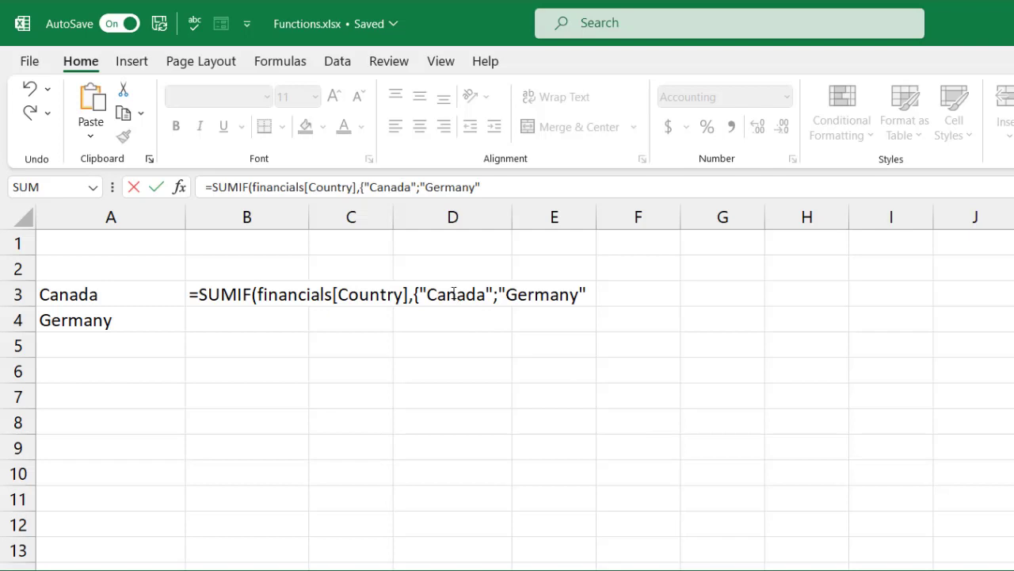
- Try to enter the incomplete SUMIF formula for Canada and Germany in B3
left_click(454, 294)
left_click(594, 294)
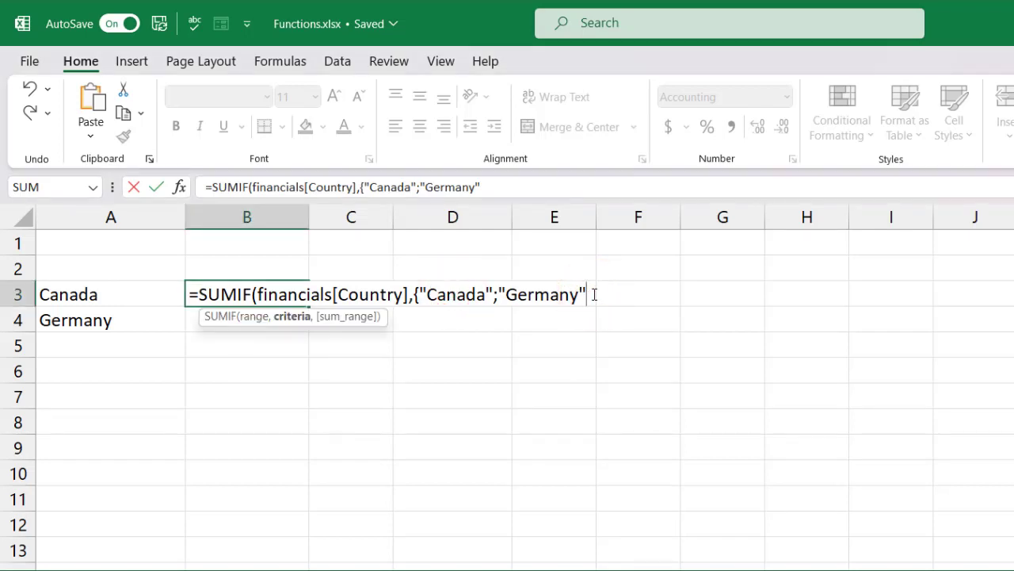
key("Return")
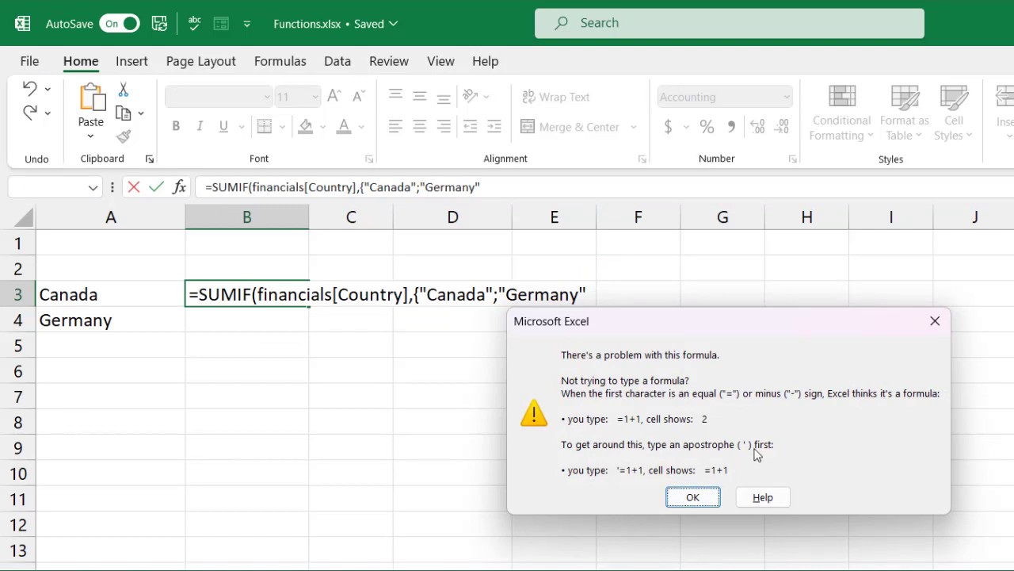
left_click(686, 497)
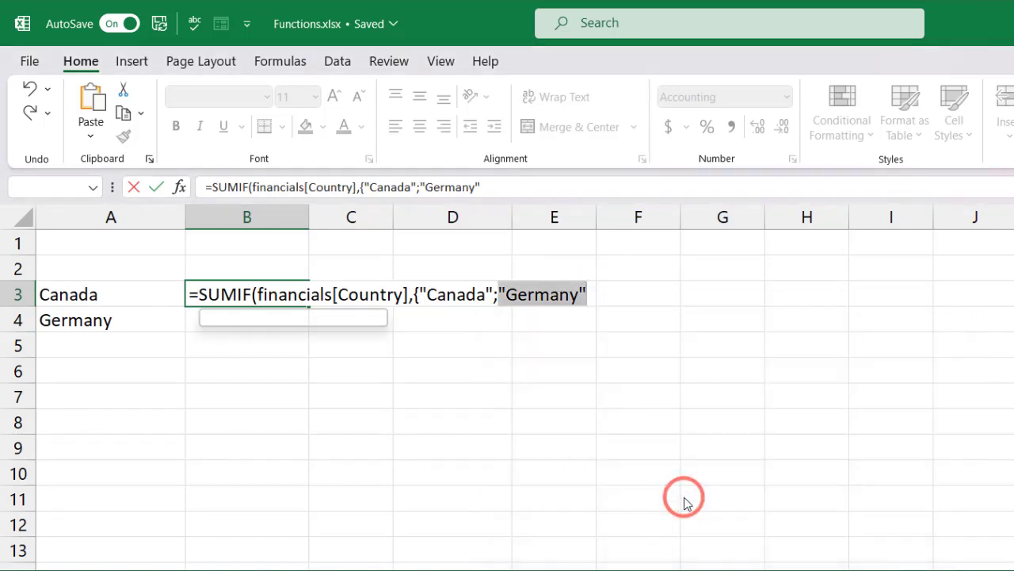
- Store the incomplete SUMIF formula in B3 as text by adding an apostrophe before its equals sign
left_click(191, 293)
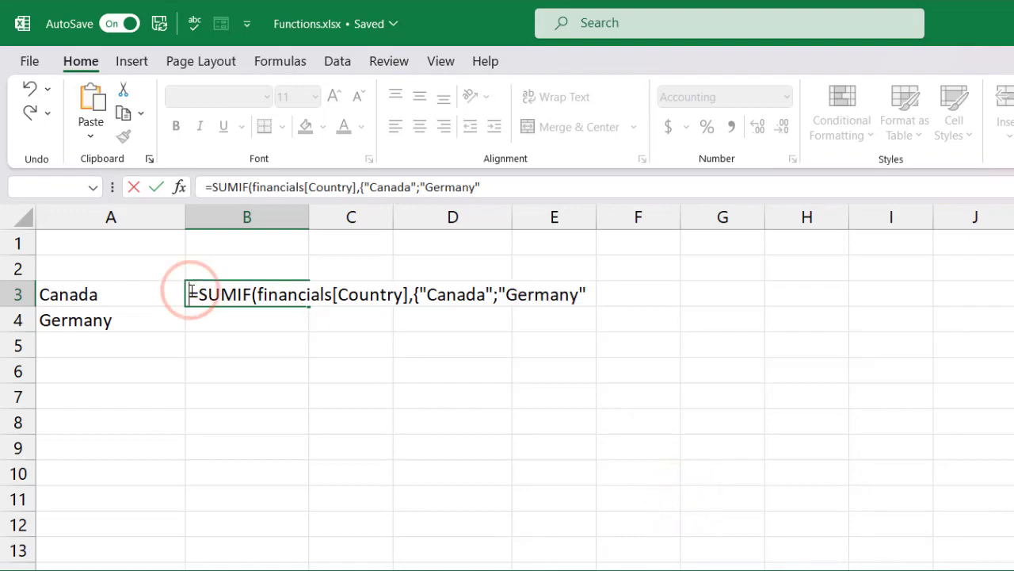
type("'")
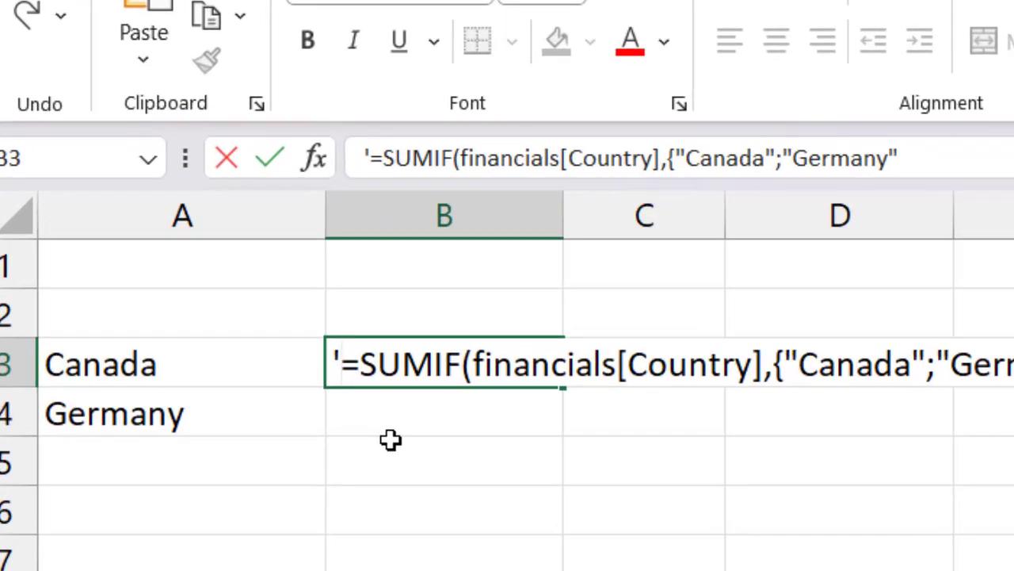
left_click(440, 510)
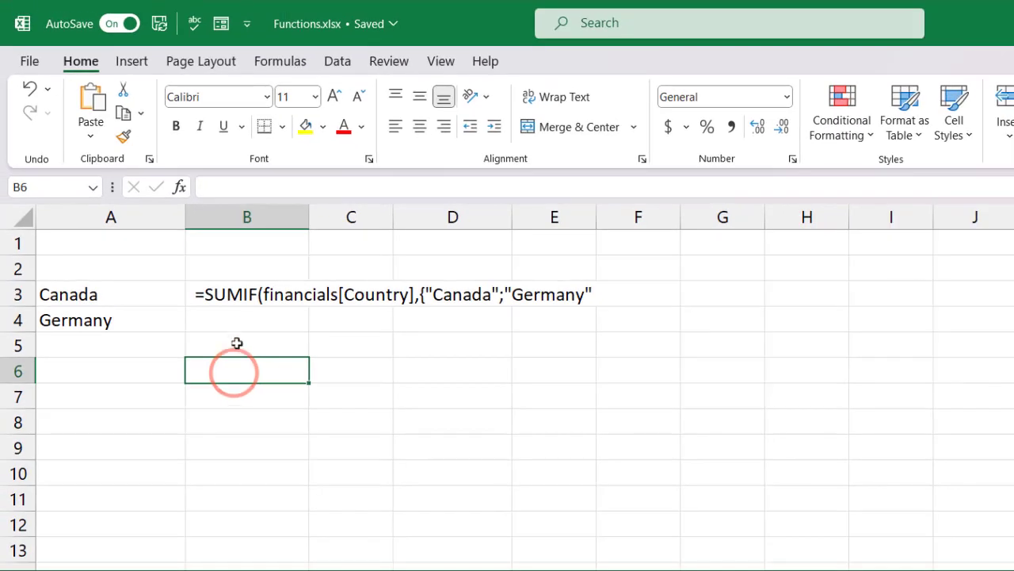
left_click(238, 301)
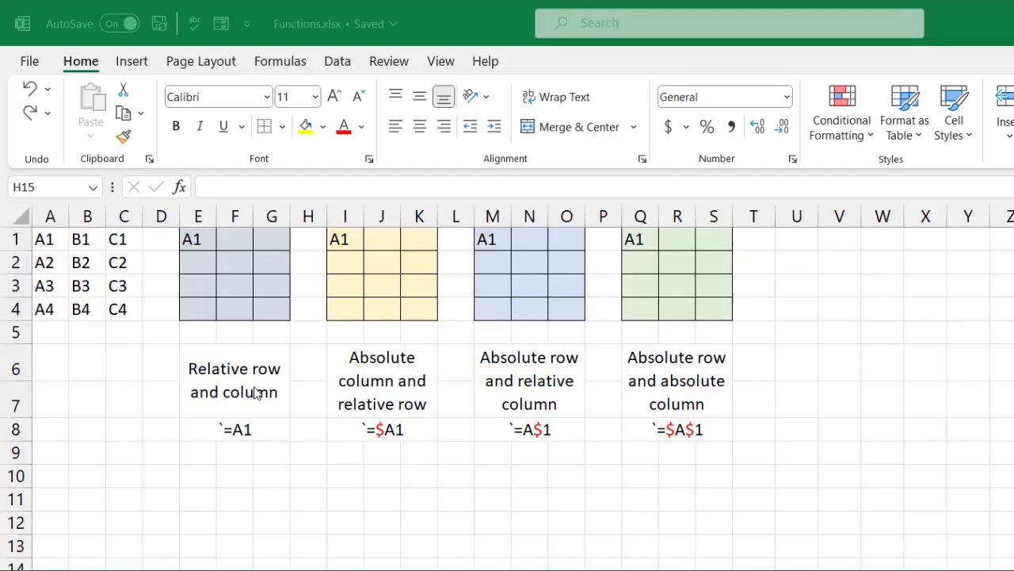
- Inspect the relative row and column reference =A1 in E1 and fill it across and down through E1:G4
left_click(254, 387)
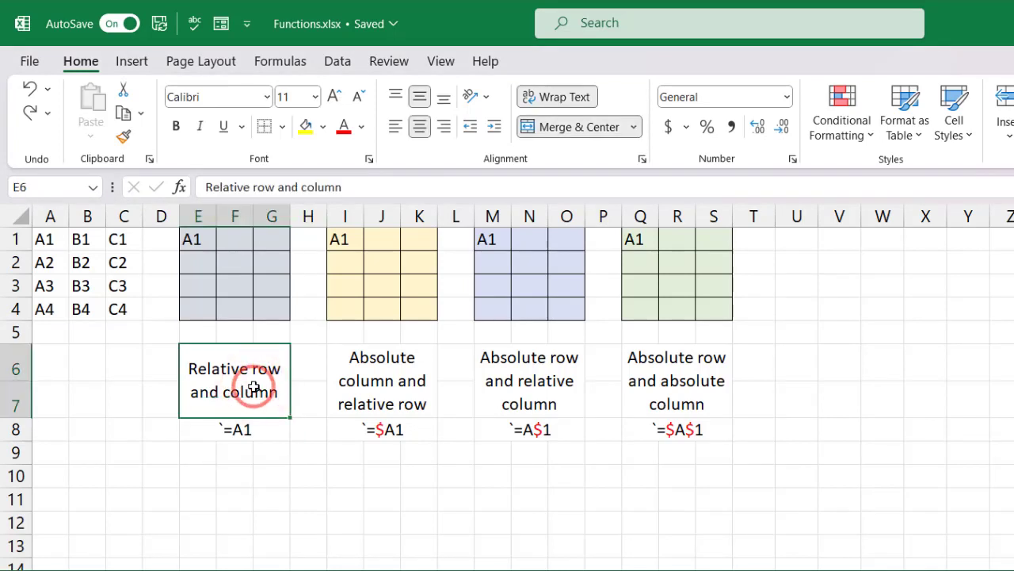
left_click_drag(253, 388, 255, 423)
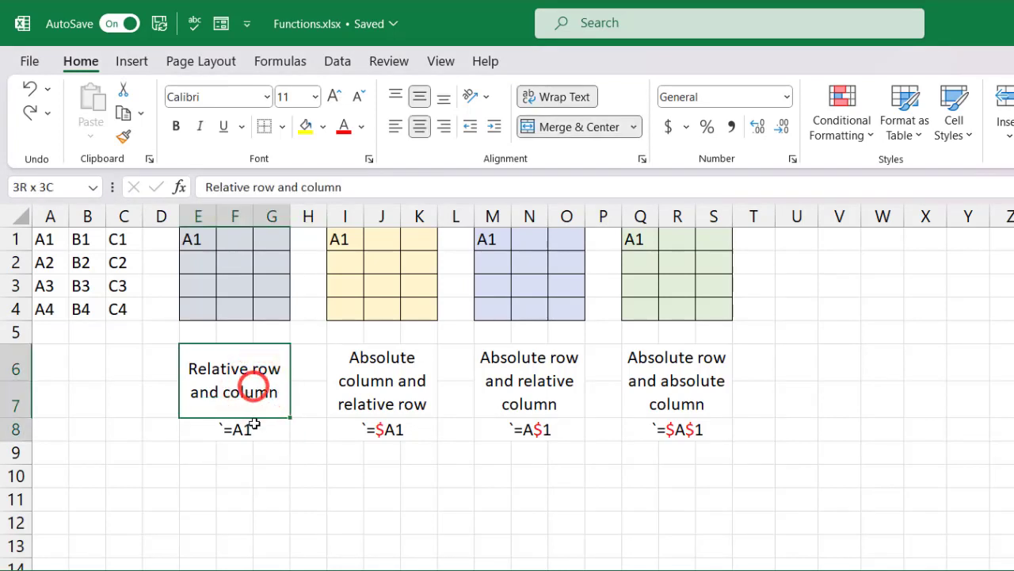
double_click(198, 239)
left_click(217, 249)
left_click_drag(218, 252, 299, 313)
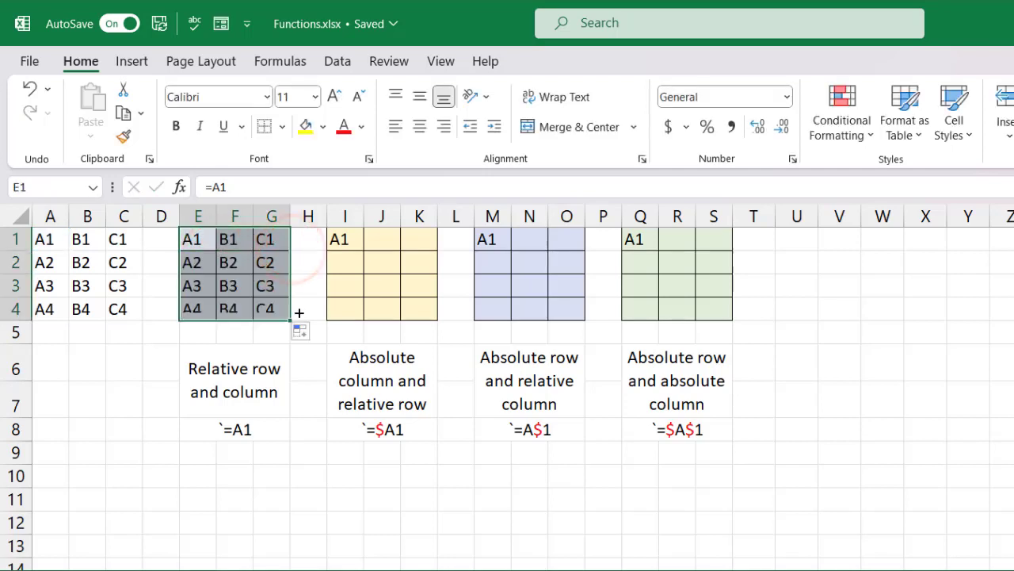
- Inspect the absolute column and relative row reference =$A1 in I1 and fill it across and down through I1:K4
left_click(388, 390)
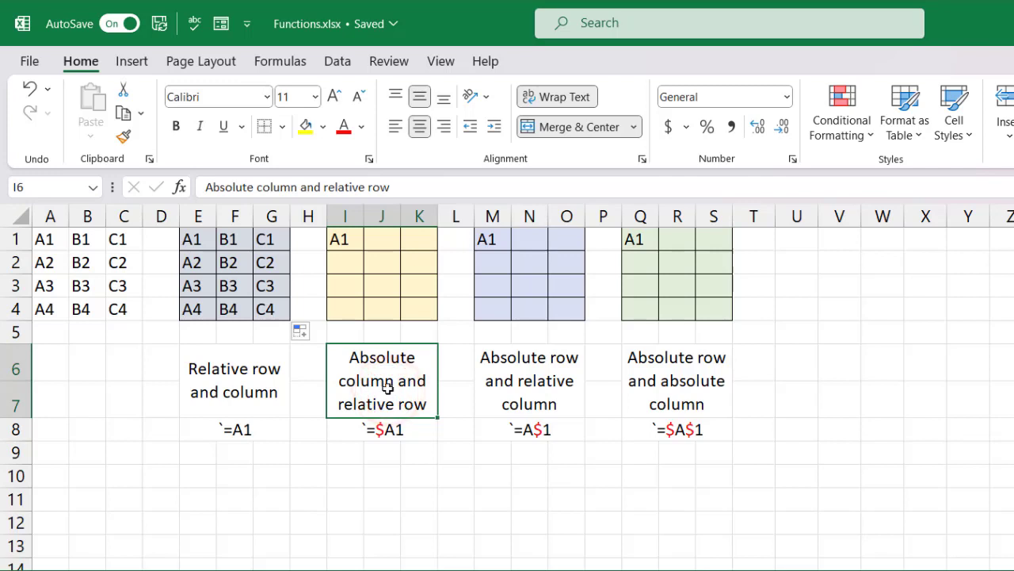
double_click(351, 241)
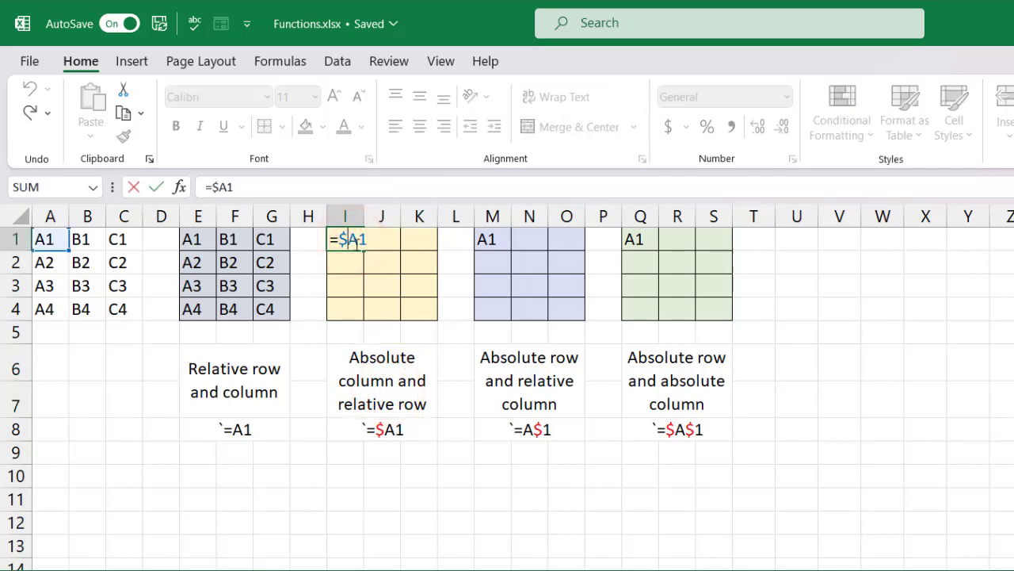
key("ctrl+Return")
left_click_drag(366, 251, 437, 250)
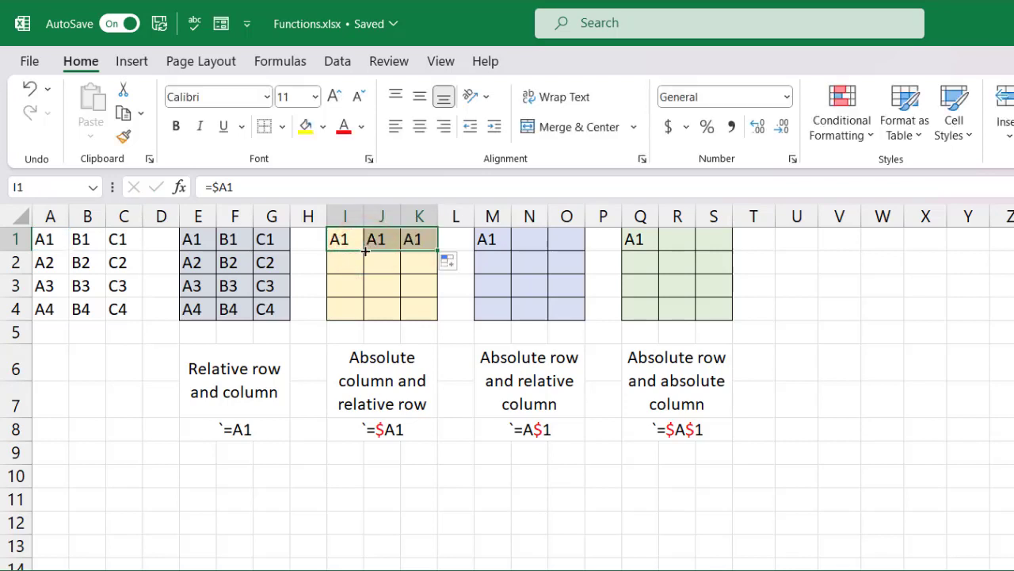
left_click_drag(438, 251, 442, 315)
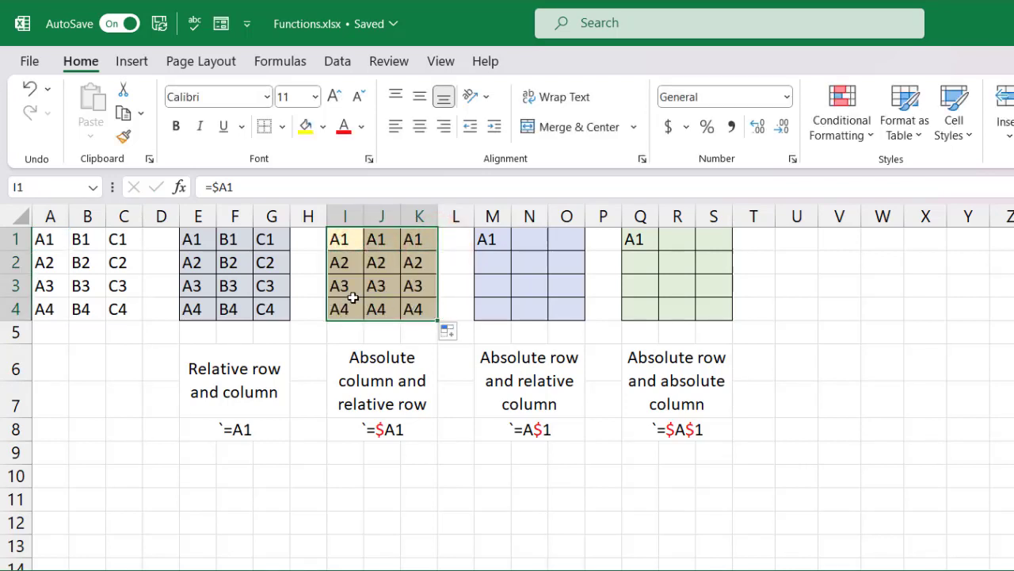
- Inspect the absolute row and relative column reference =A$1 in M1 and fill it across and down through M1:O4
left_click(523, 381)
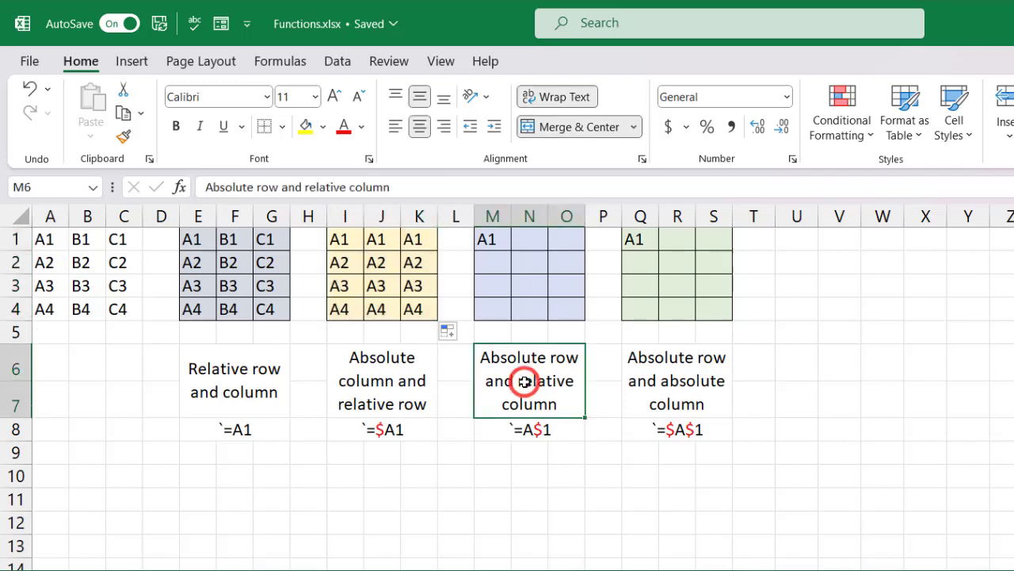
left_click(499, 240)
double_click(504, 242)
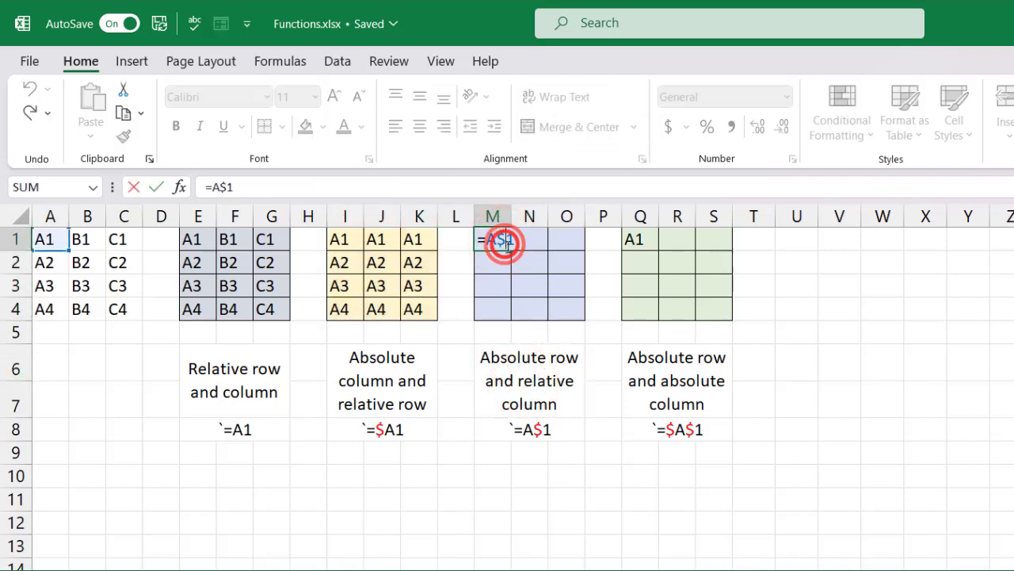
left_click_drag(511, 252, 588, 320)
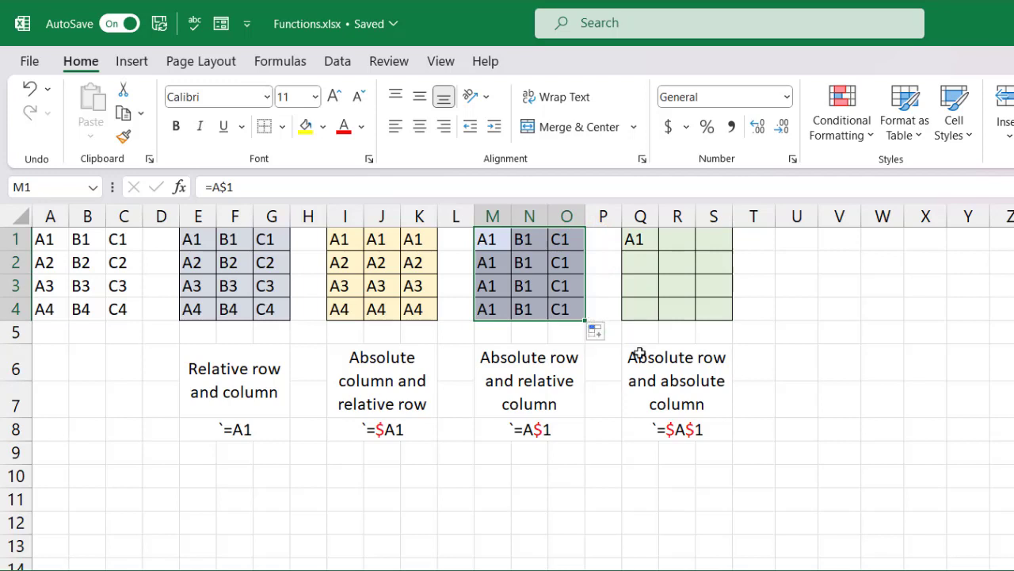
- Inspect the fully absolute reference =$A$1 in Q1 and fill it across and down through Q1:S4
left_click(657, 362)
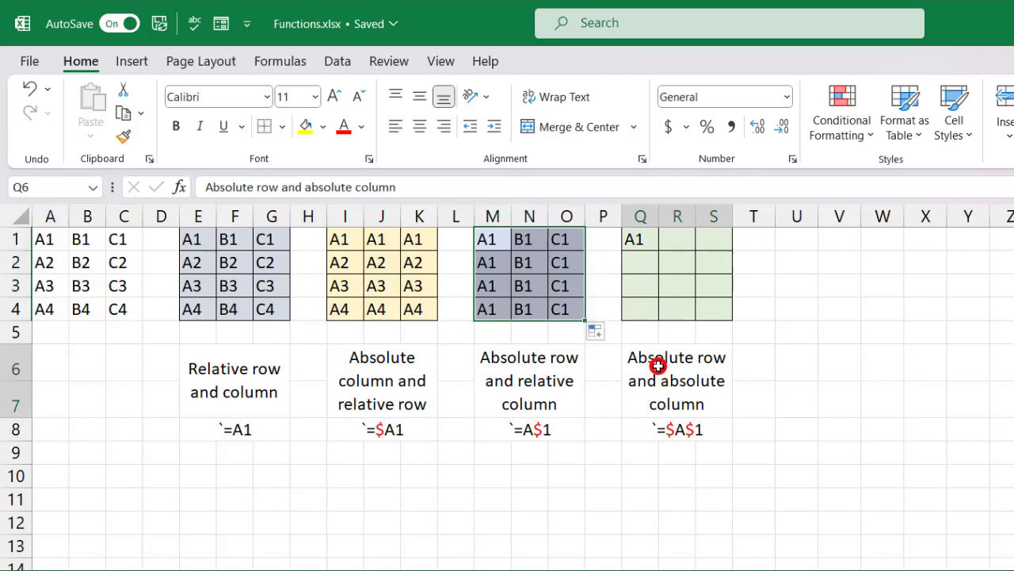
left_click(648, 242)
double_click(648, 239)
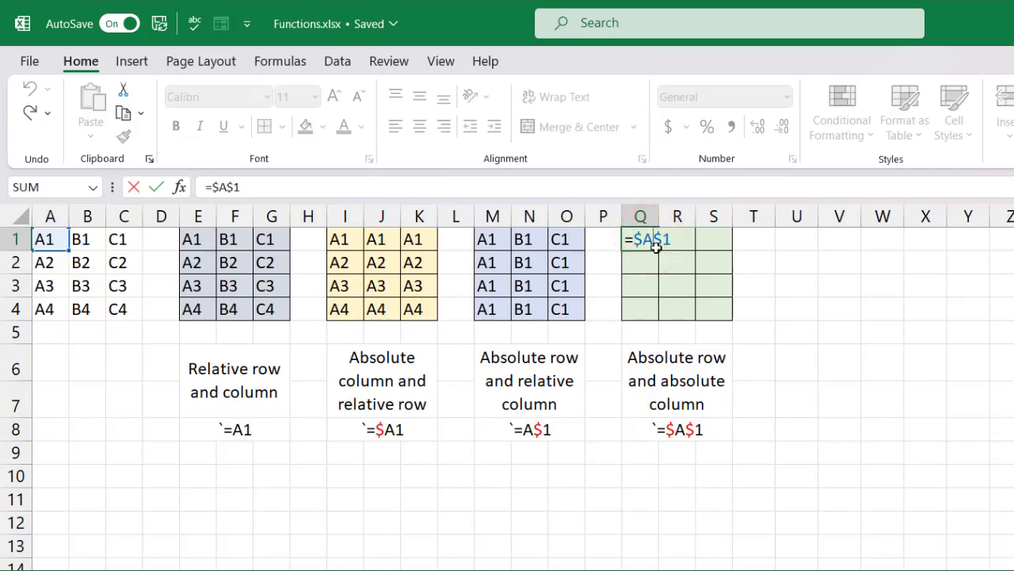
left_click_drag(659, 251, 733, 325)
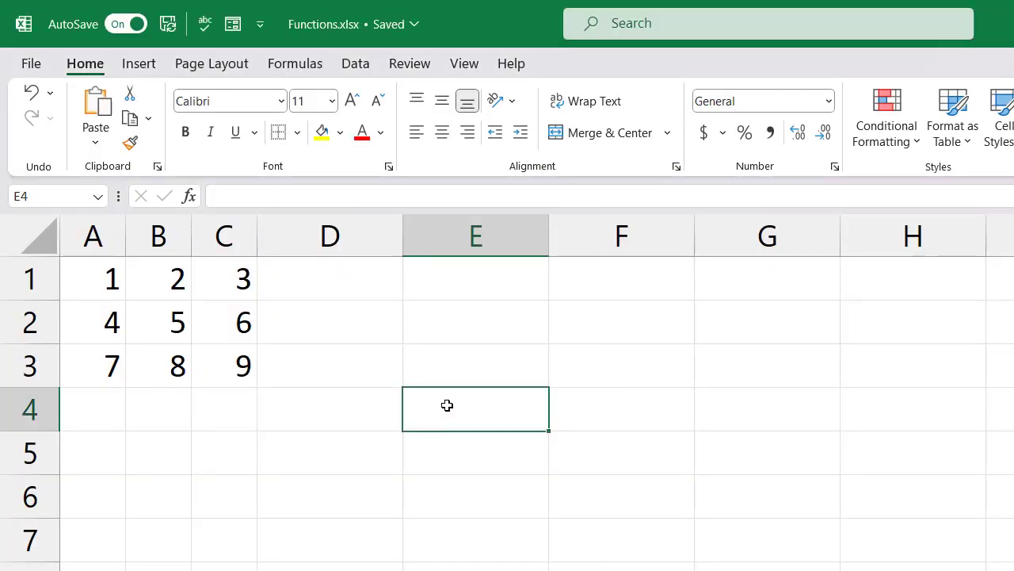
- Start a formula in E4 that references A1 and cycle the reference through its absolute, mixed and relative forms
type("=")
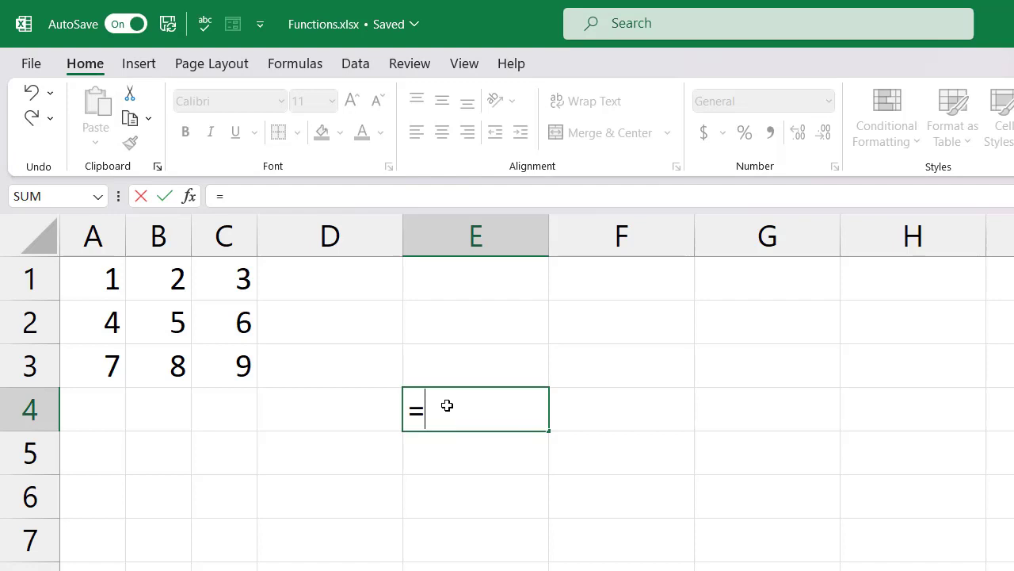
left_click(108, 285)
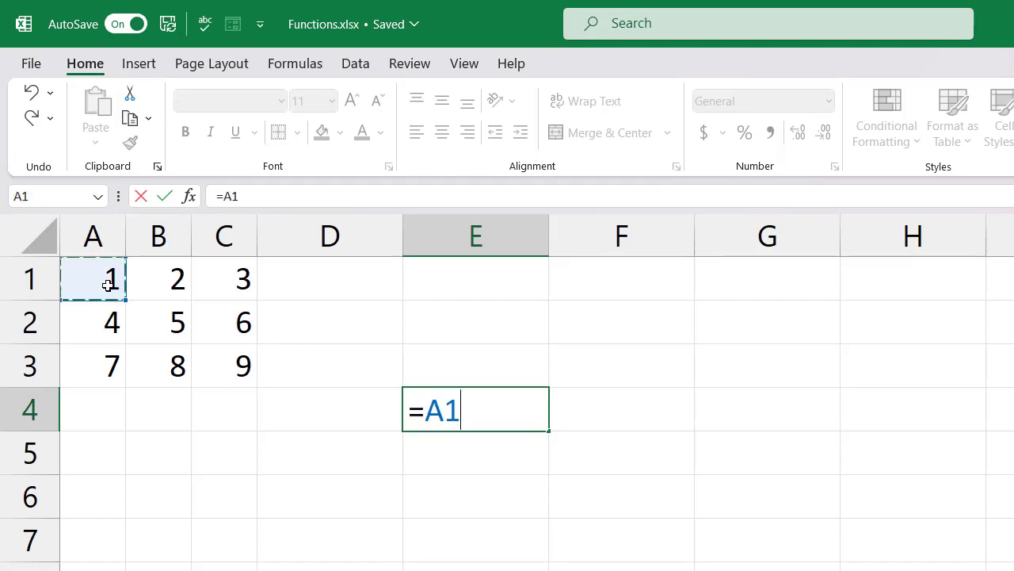
key("F4")
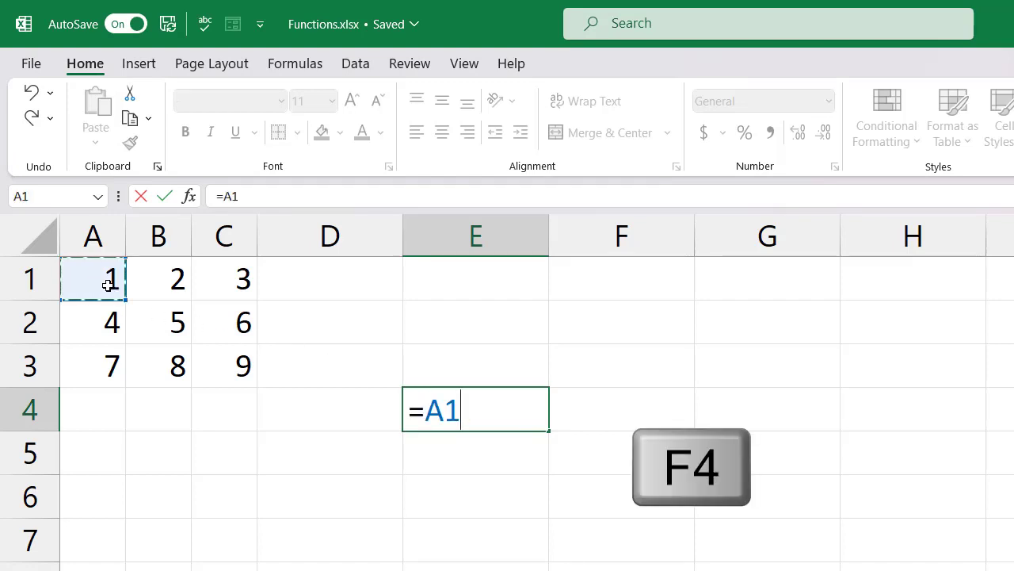
key("F4")
key("F4")
key("F4")
key("F4")
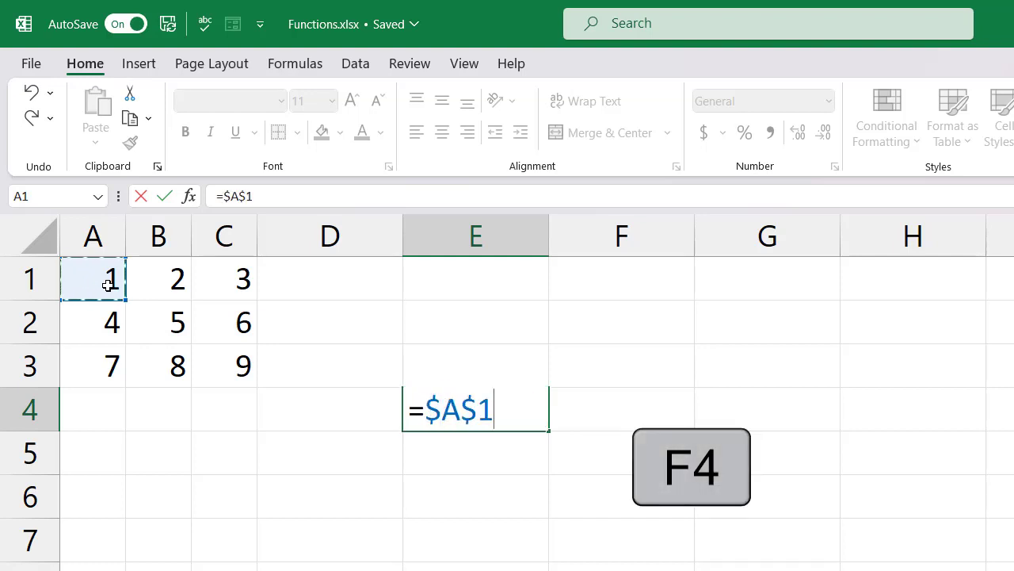
key("F4")
key("F4")
key("F4")
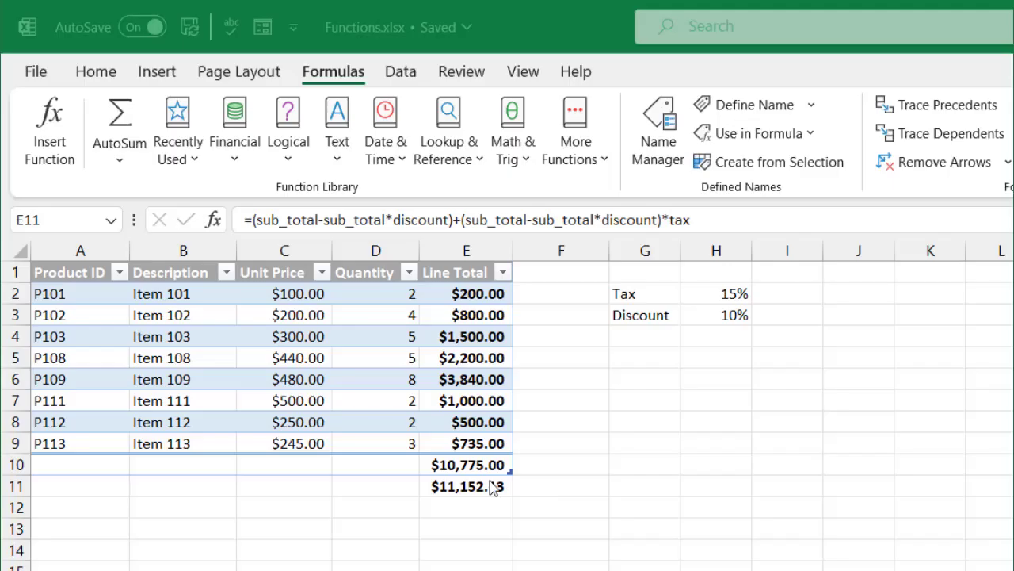
- Evaluate sub_total*discount within E11's formula in place, and likewise the whole first bracketed expression
double_click(492, 487)
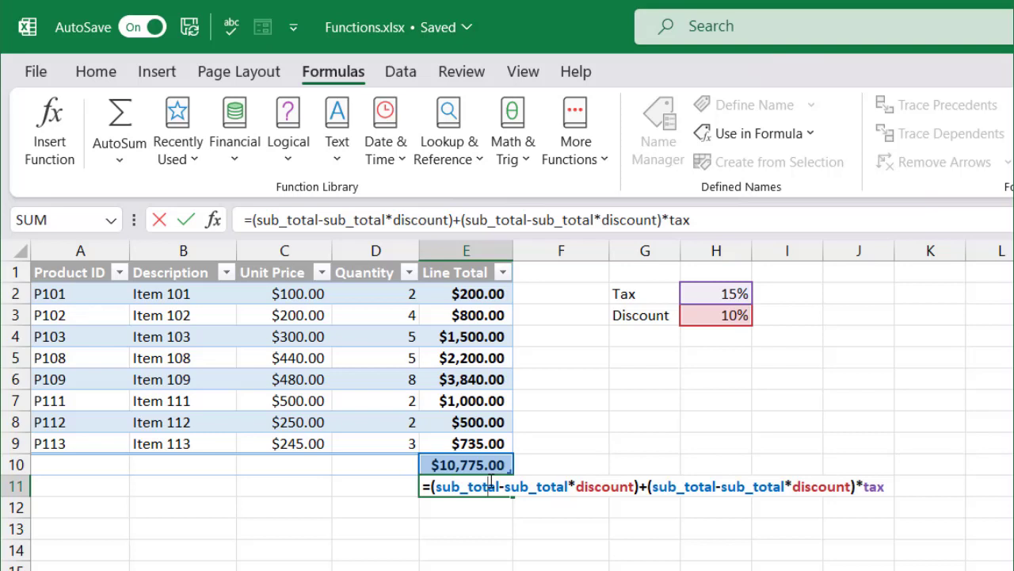
left_click_drag(504, 486, 632, 485)
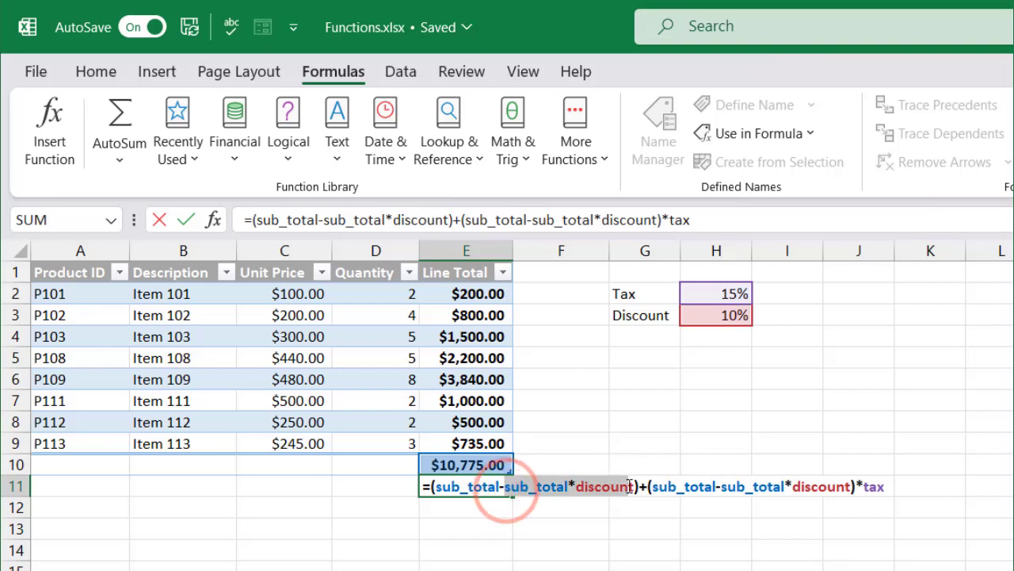
key("F9")
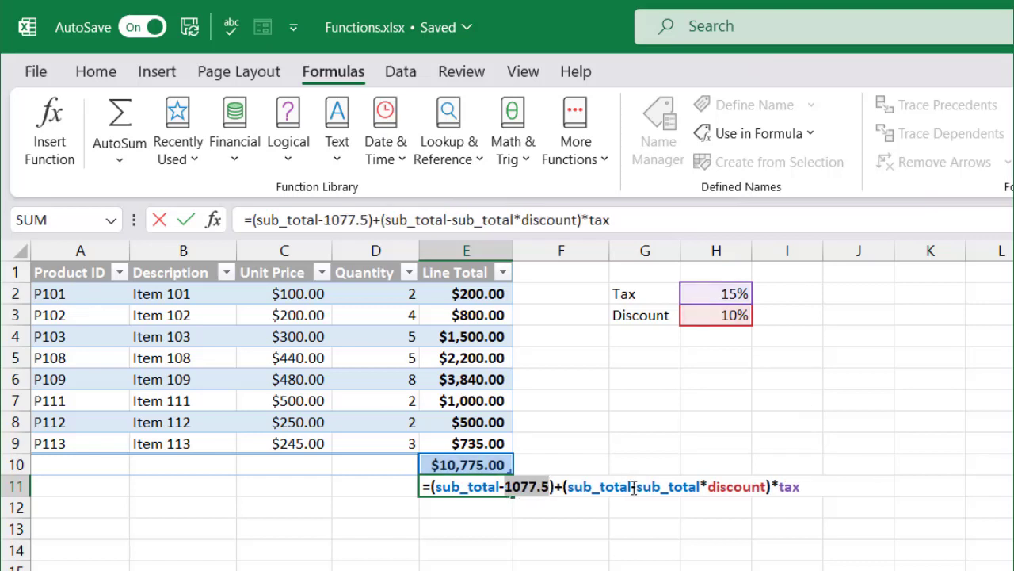
left_click_drag(430, 485, 561, 478)
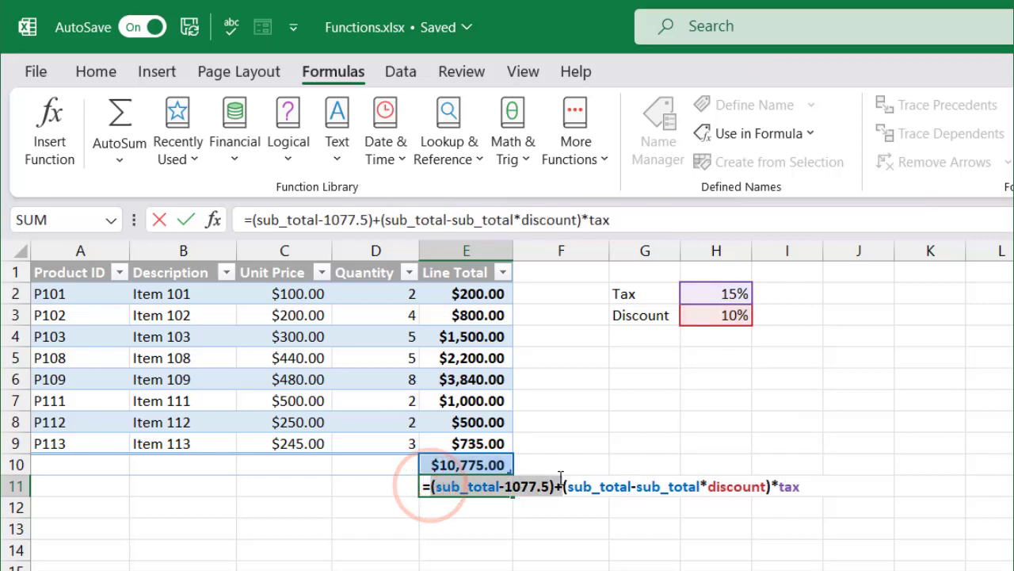
key("F9")
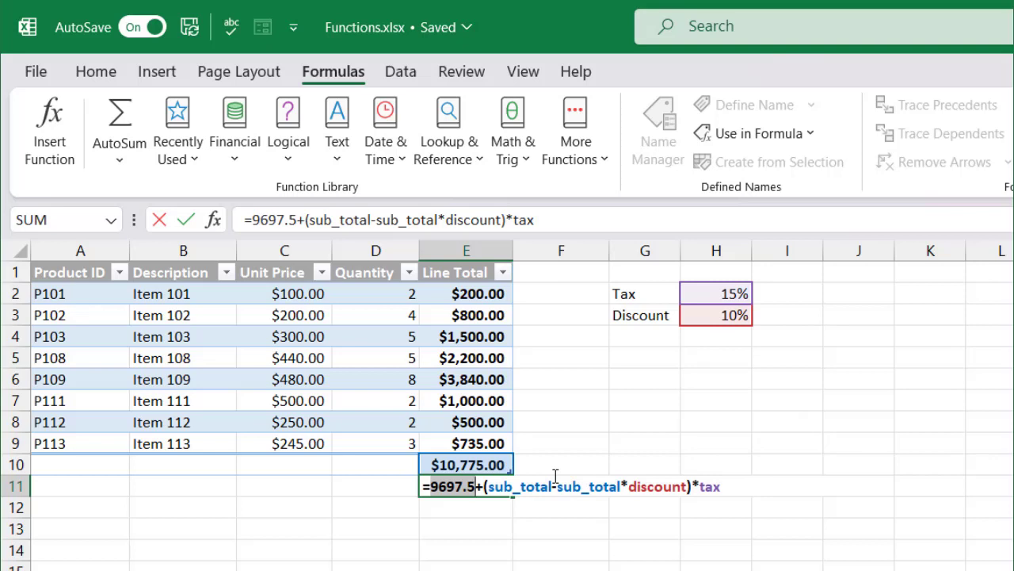
- Evaluate the remaining tax expression and the entire E11 formula in place, and cancel the edit to keep the original formula
left_click(481, 487)
key("shift+End")
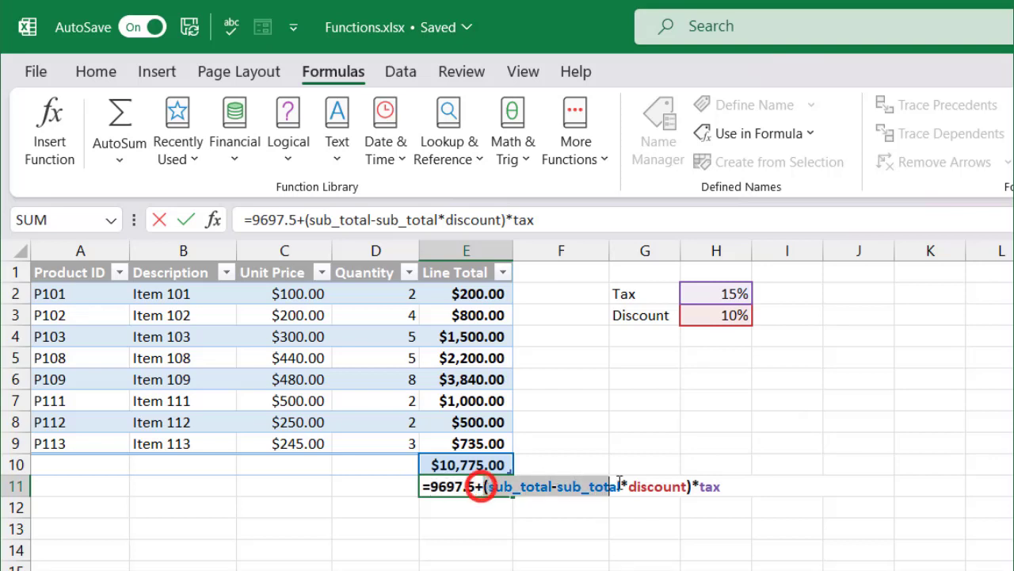
key("F9")
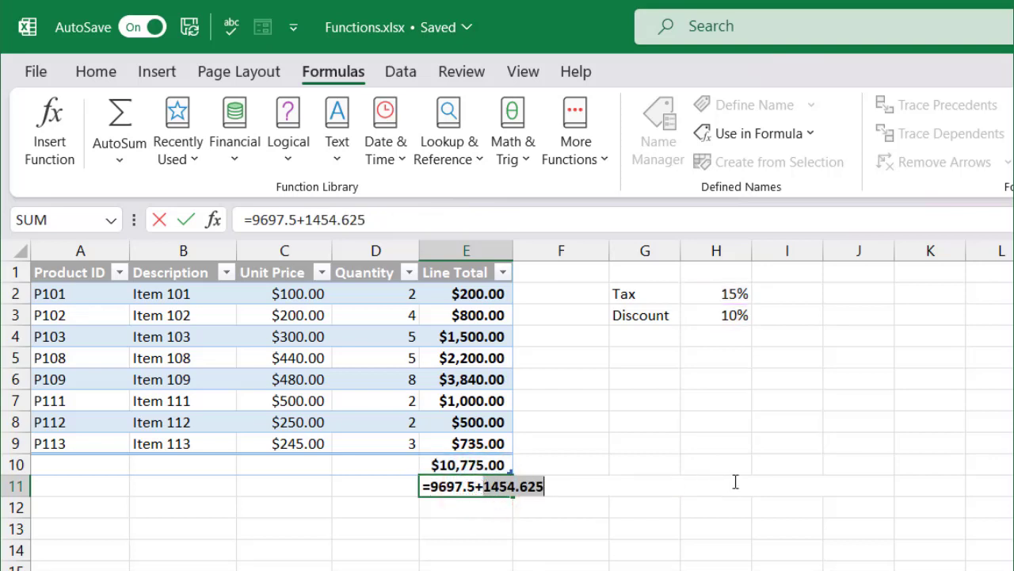
left_click(556, 482)
key("F9")
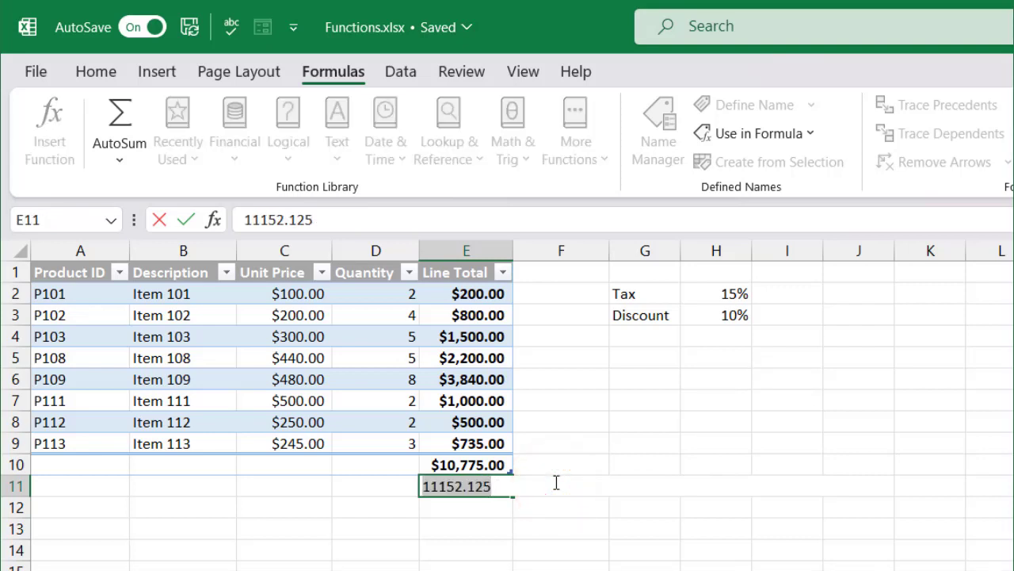
key("Escape")
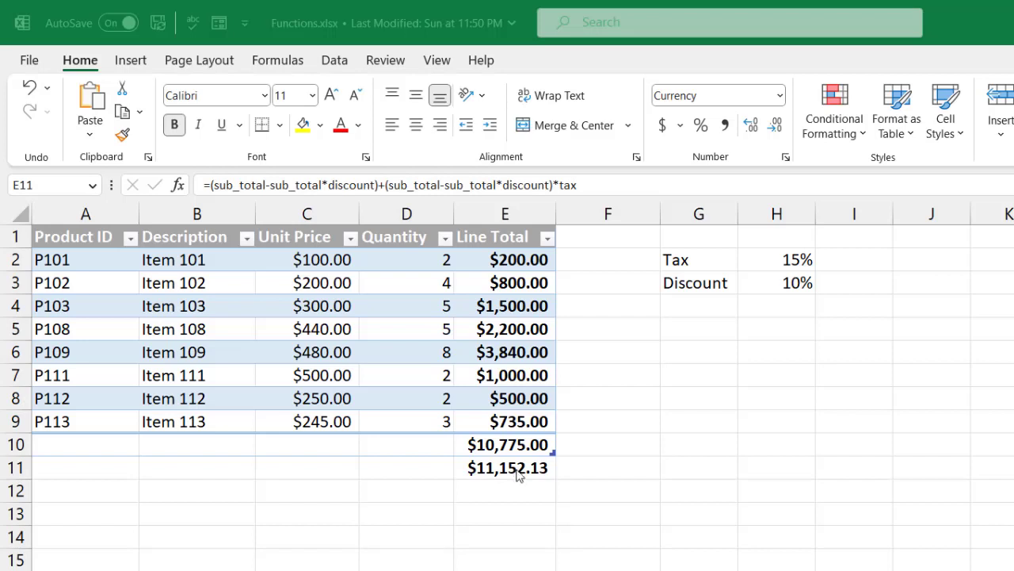
- Step through the first bracketed expression of E11's formula, (sub_total-sub_total*discount), with Evaluate Formula
left_click(510, 469)
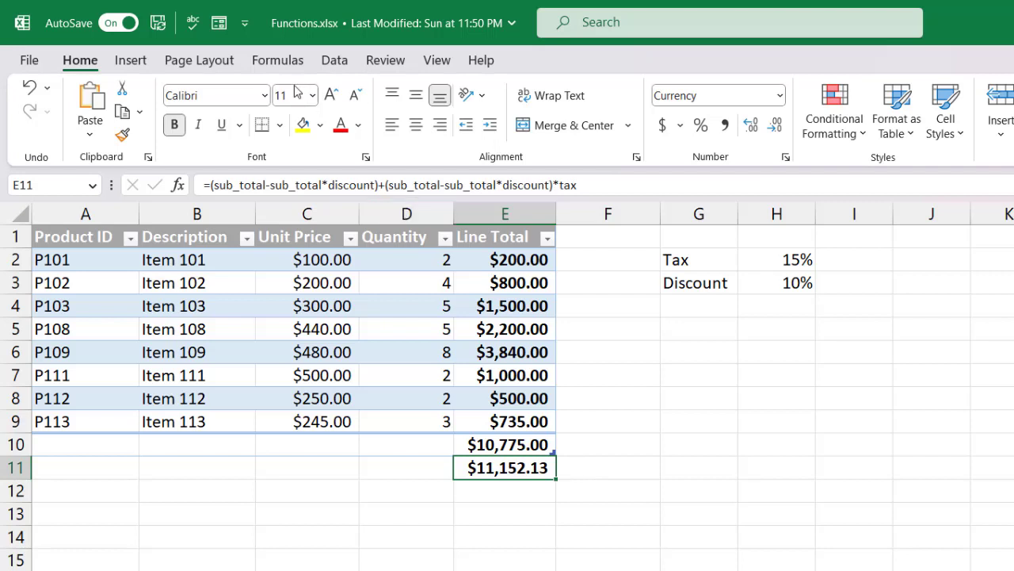
left_click(279, 61)
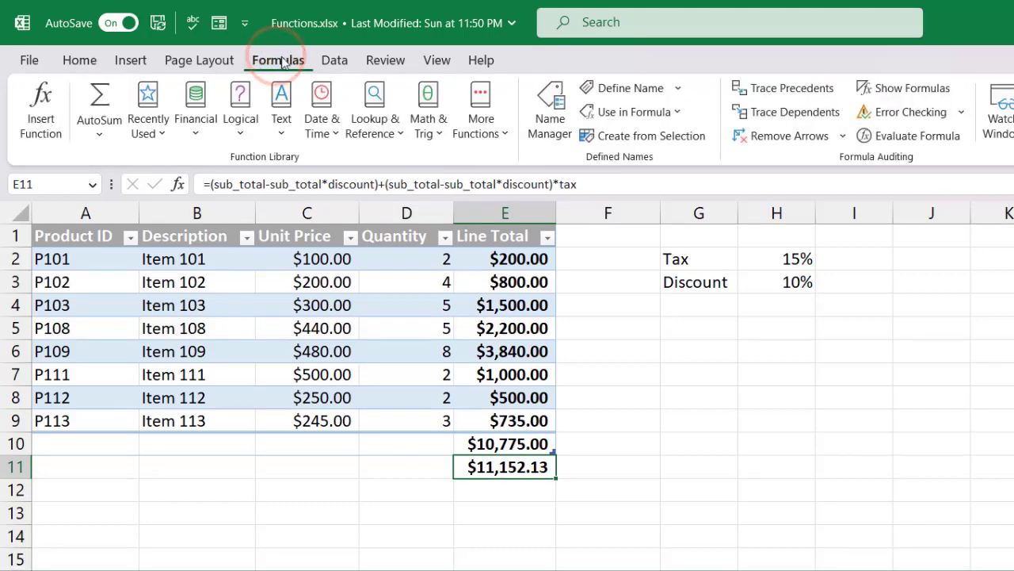
left_click(903, 137)
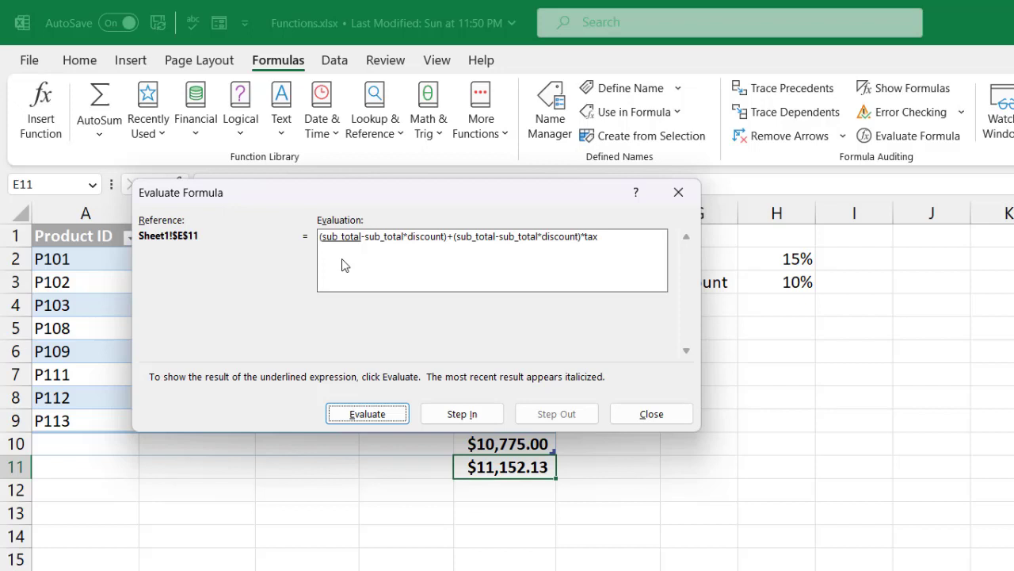
left_click(382, 411)
left_click(383, 411)
left_click(382, 411)
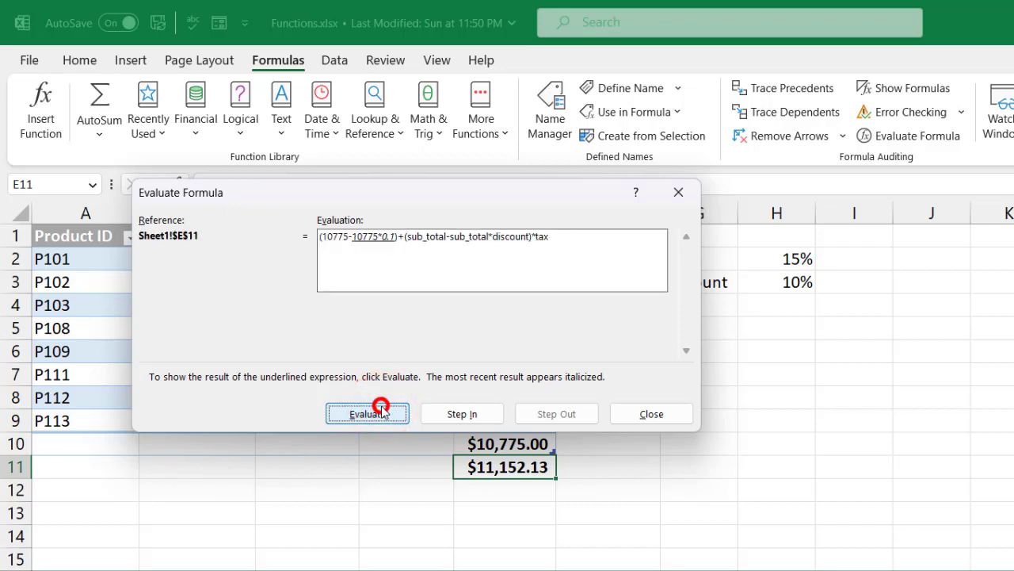
left_click(382, 411)
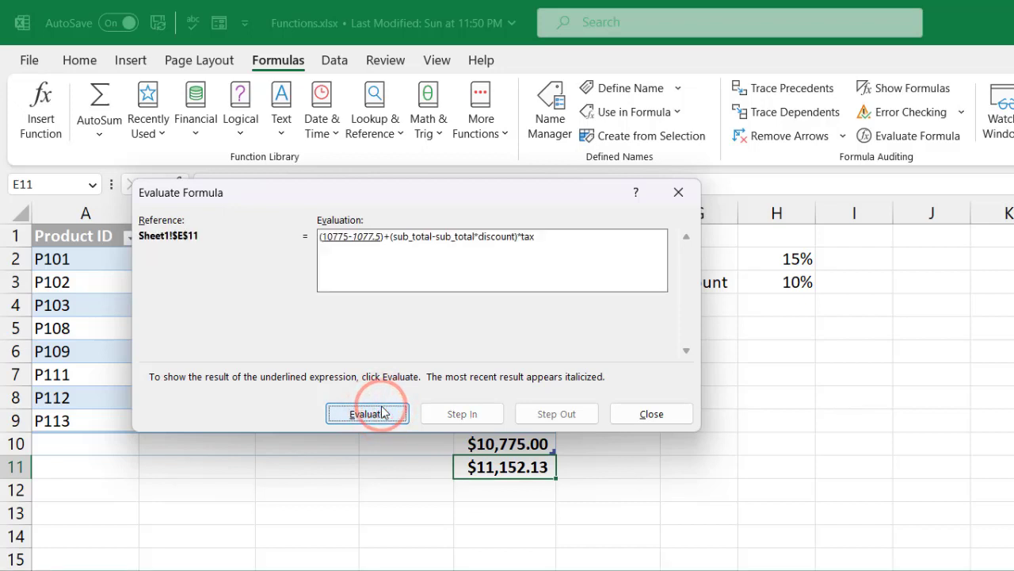
left_click(382, 411)
left_click(382, 409)
- Evaluate the tax part of E11's formula step by step through to the final result and close the evaluation
left_click(381, 410)
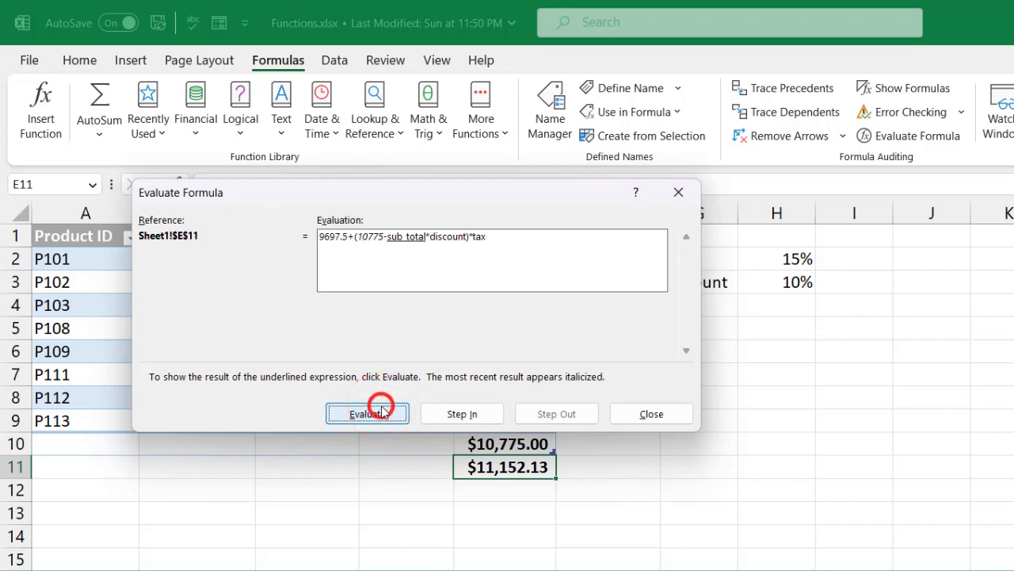
left_click(382, 411)
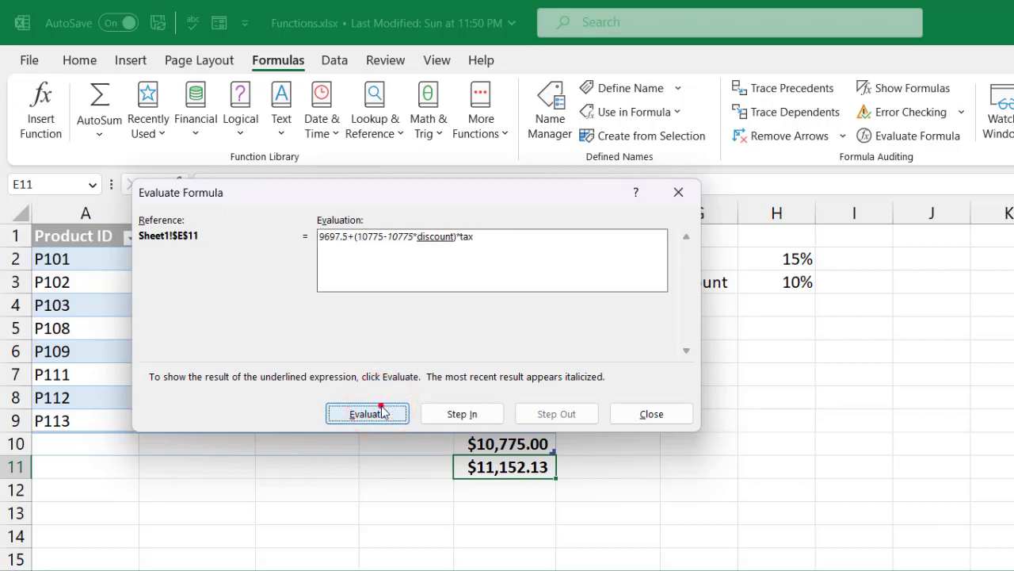
left_click(382, 411)
left_click(382, 411)
left_click(382, 412)
left_click(381, 410)
left_click(382, 410)
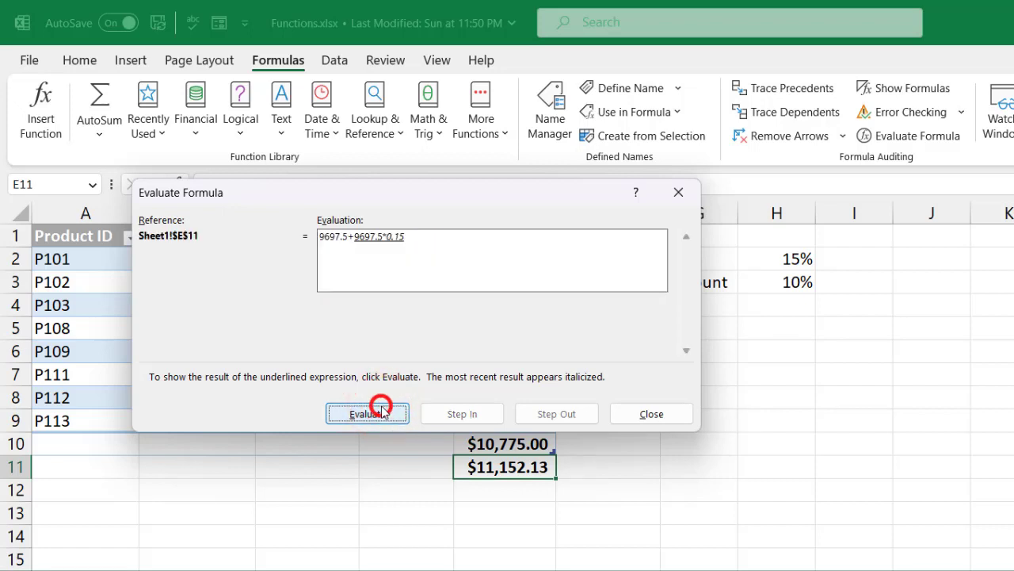
left_click(382, 412)
left_click(382, 410)
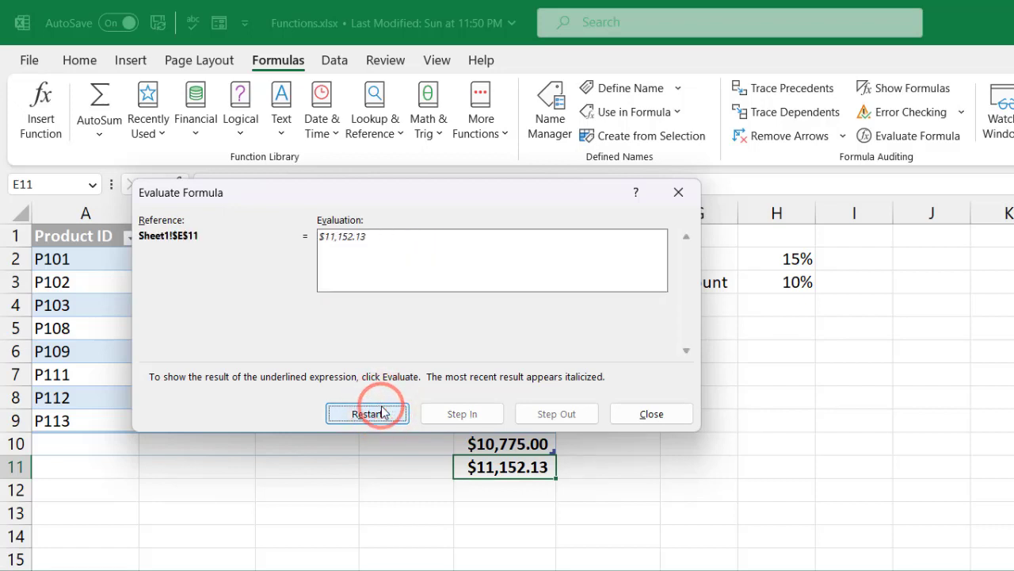
left_click(381, 415)
left_click(672, 194)
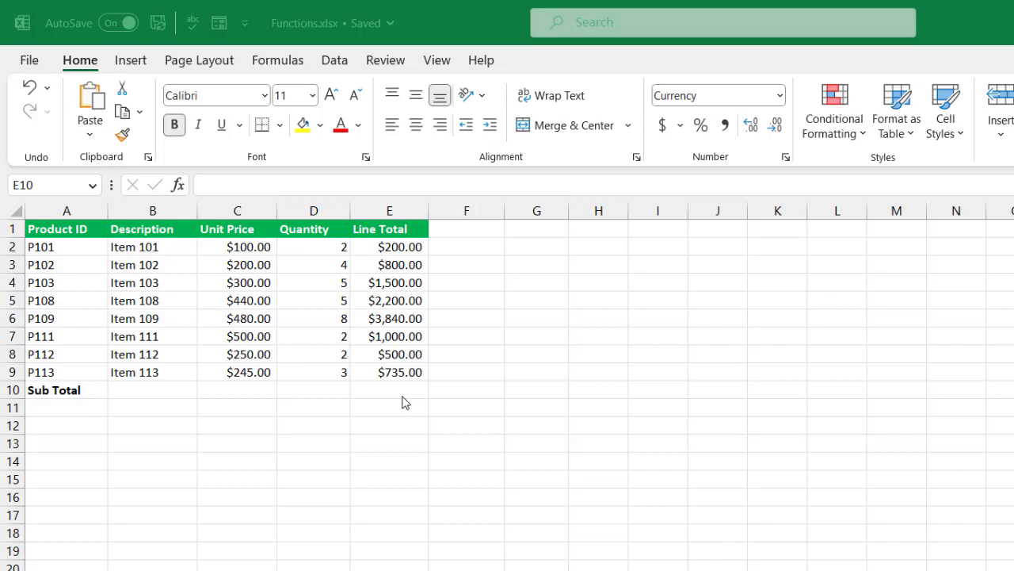
- Insert an AutoSum of the line totals, =SUM(E2:E9), in the Sub Total cell E10 and inspect its formula
left_click(402, 394)
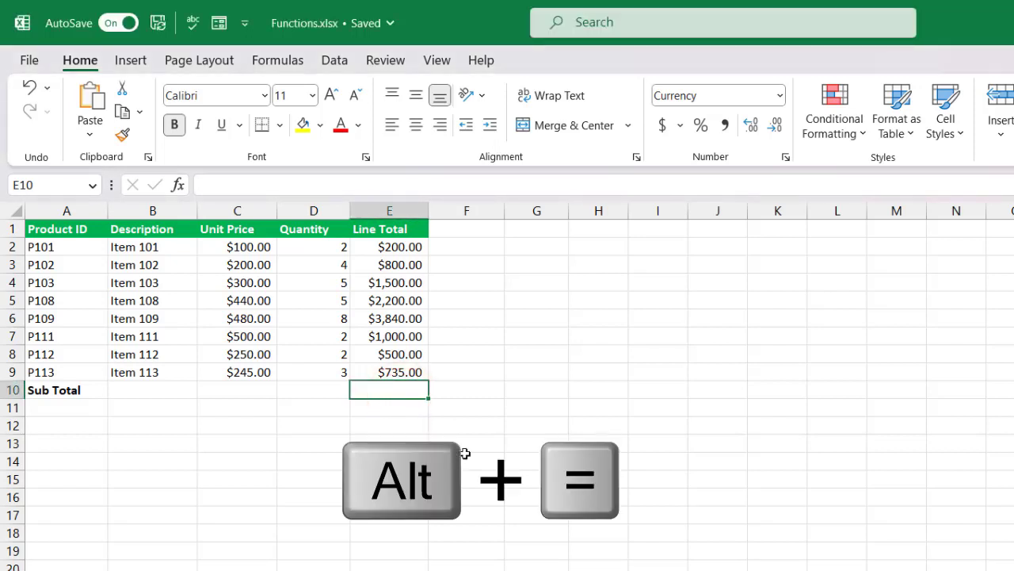
key("alt+equal")
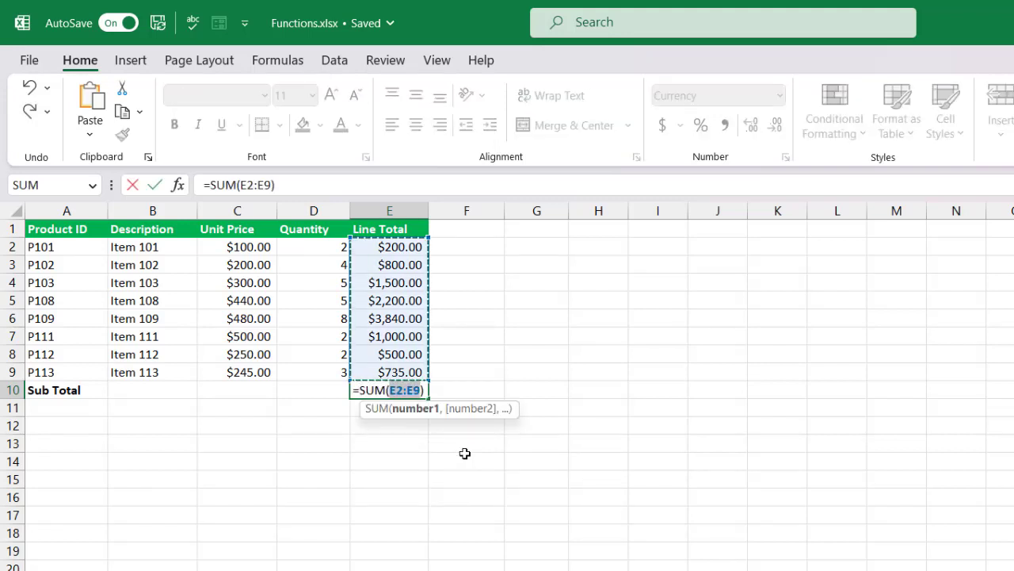
key("Return")
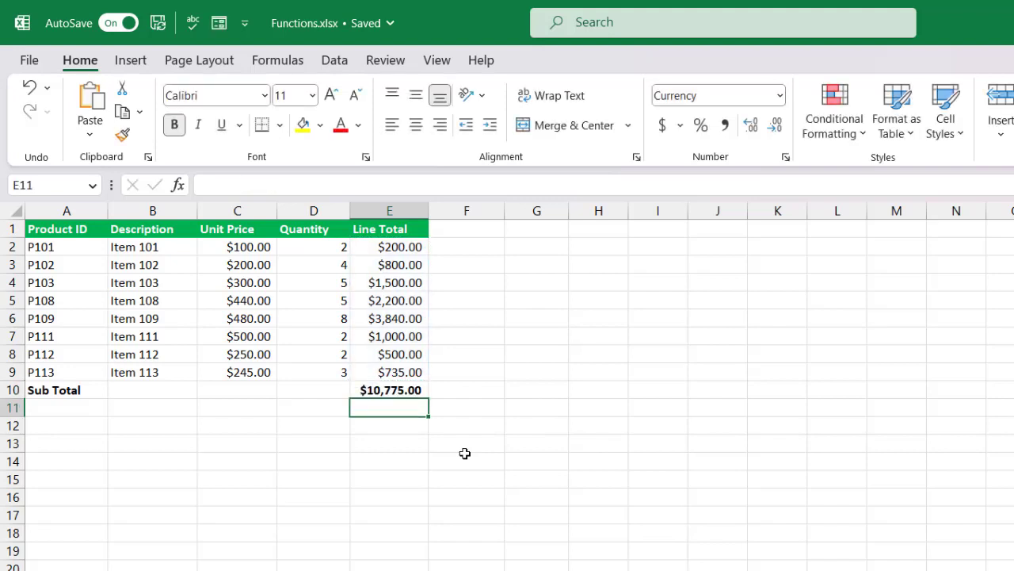
left_click(394, 390)
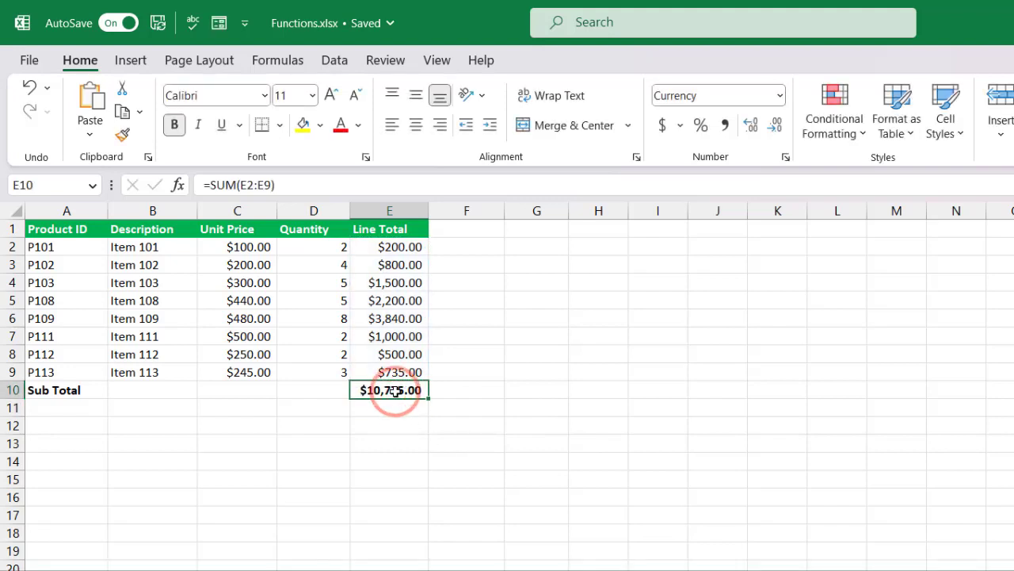
left_click(467, 250)
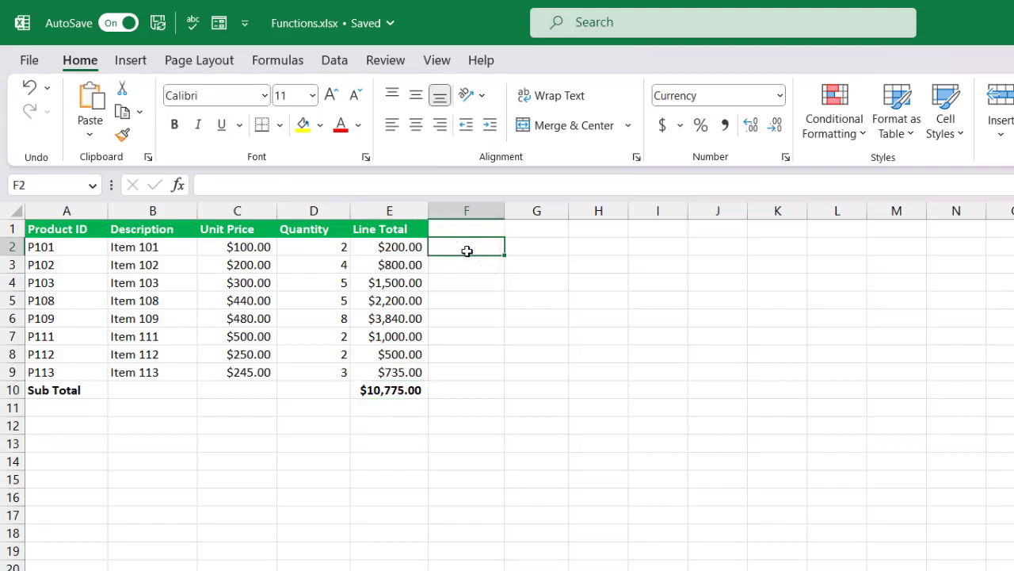
key("alt+equal")
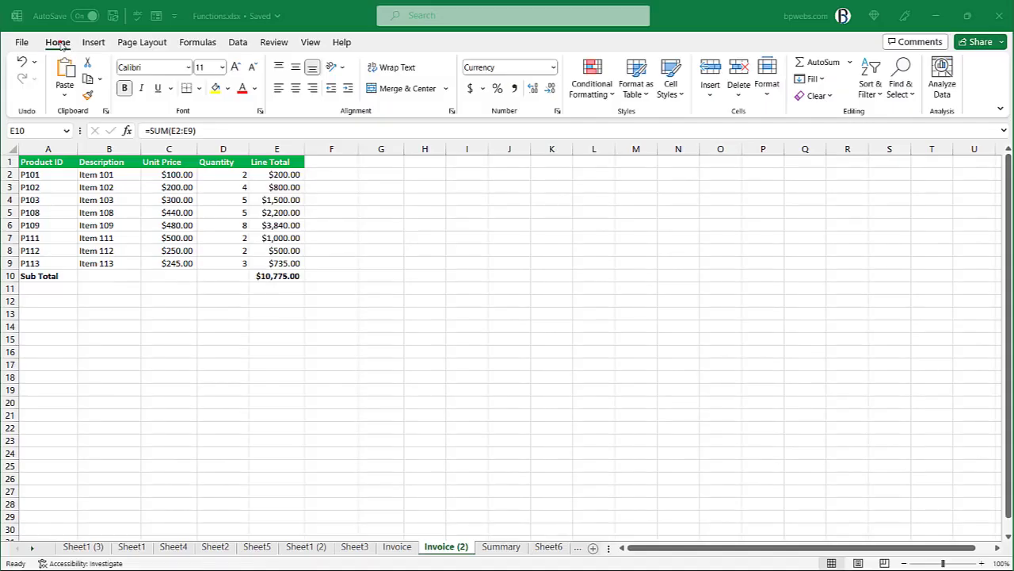
left_click(60, 45)
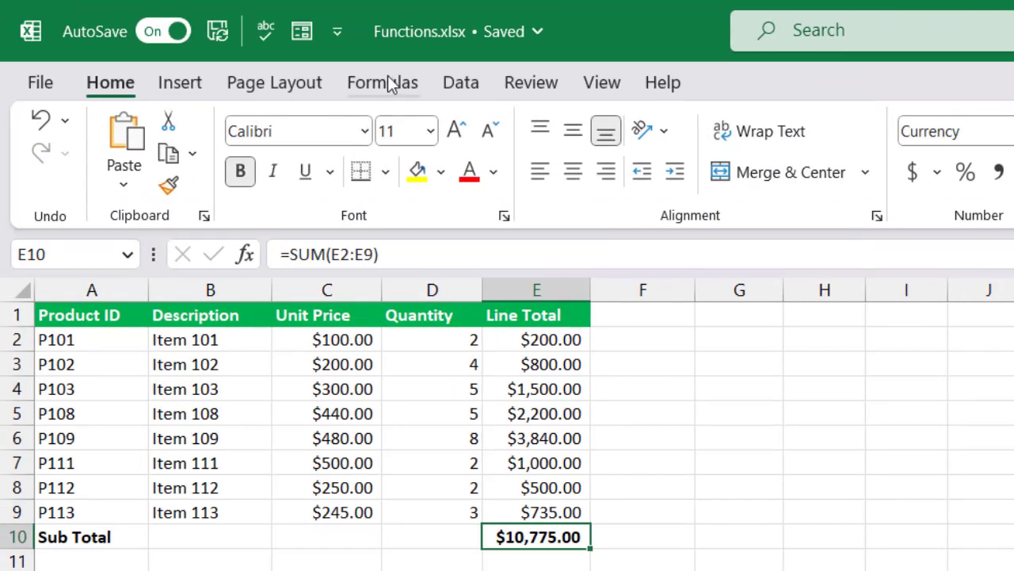
left_click(390, 85)
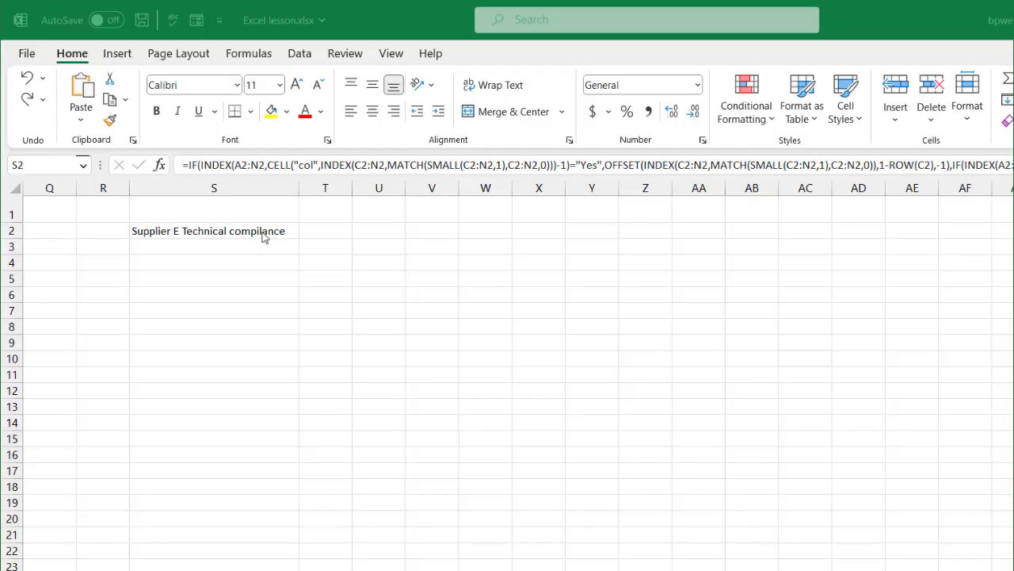
- Enlarge the formula bar for cell S2's nested formula and break lines before its first OFFSET and second IF
left_click(264, 237)
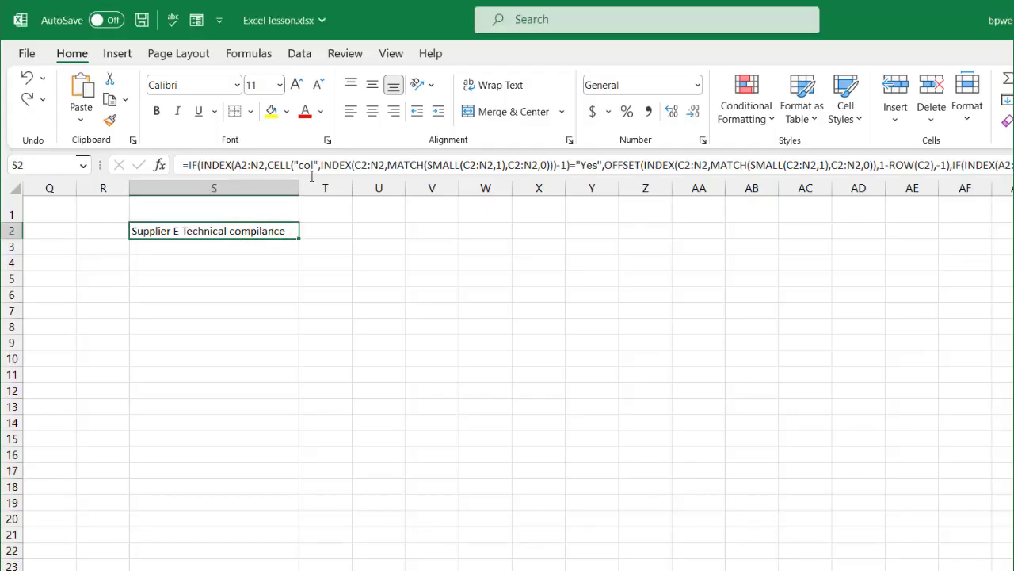
left_click_drag(310, 175, 331, 414)
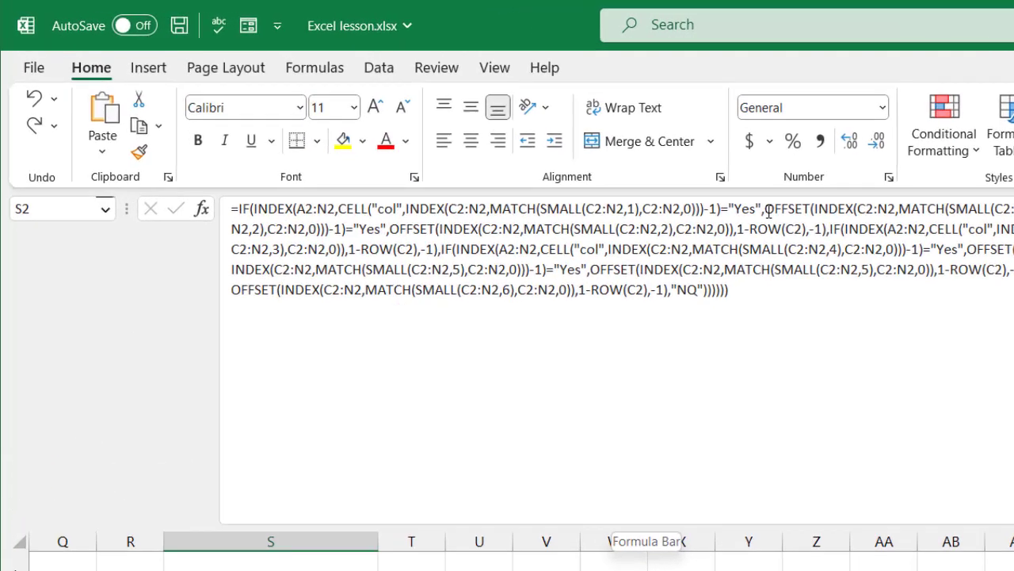
left_click(605, 167)
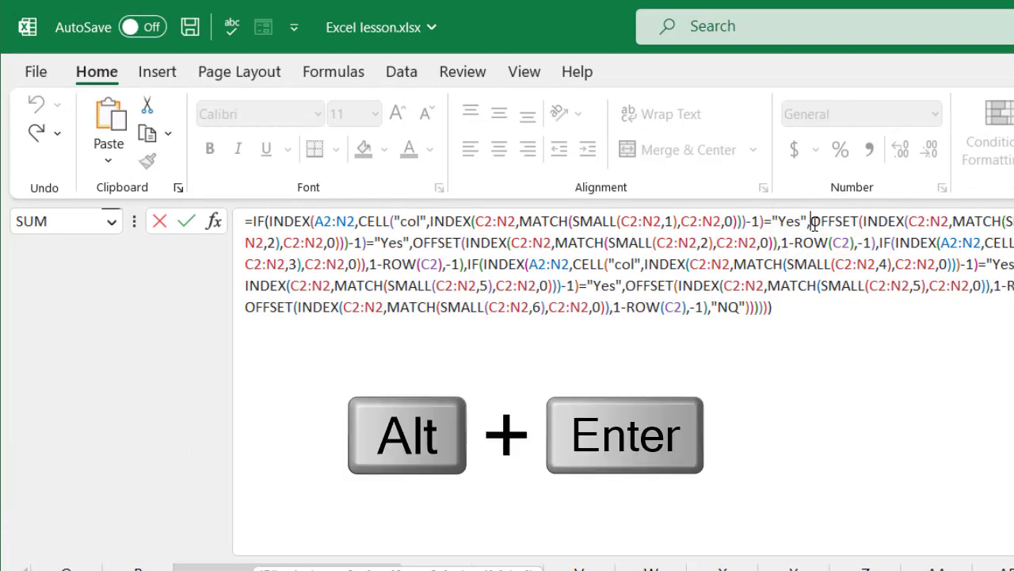
key("alt+Return")
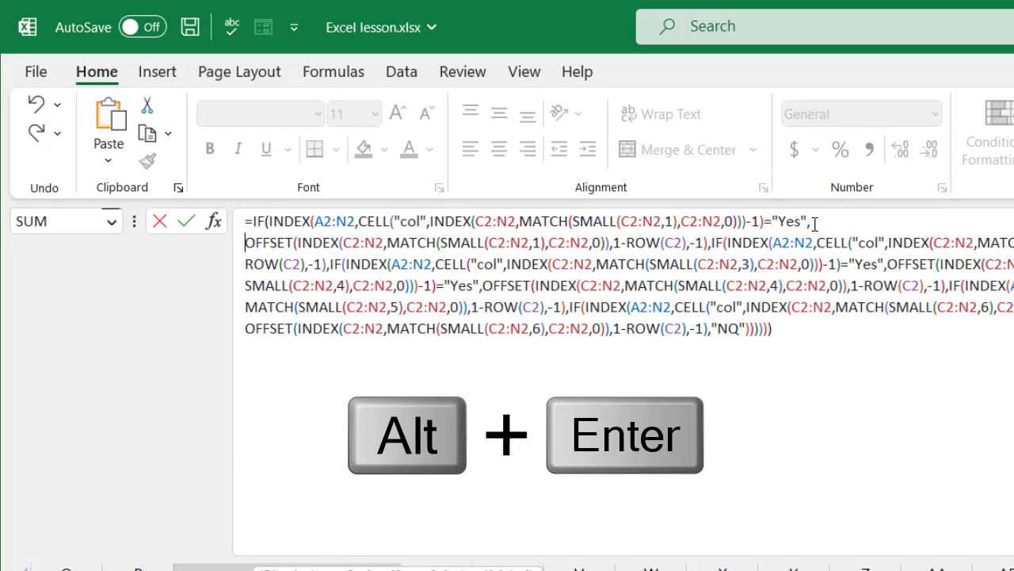
left_click(711, 244)
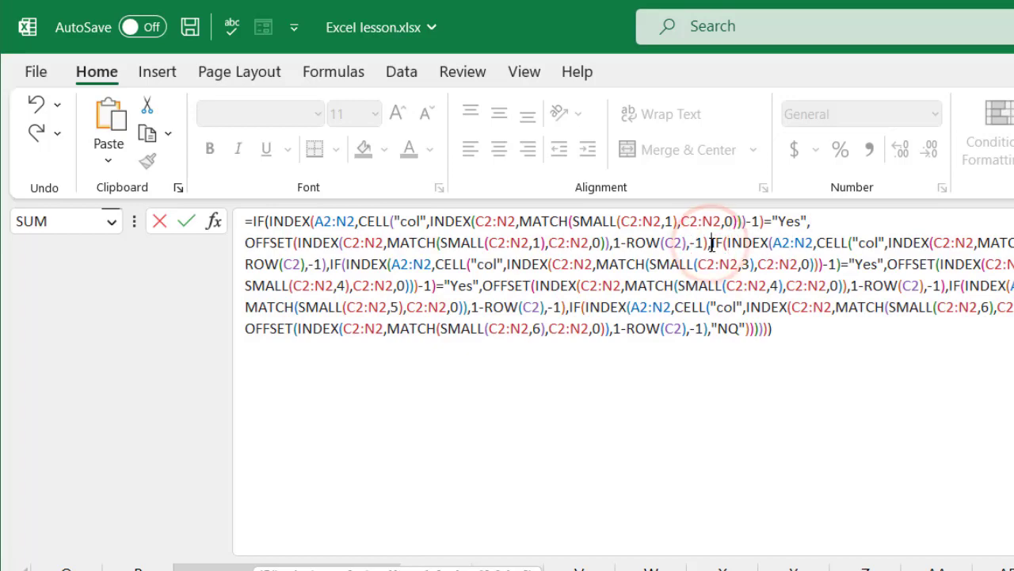
key("alt+Return")
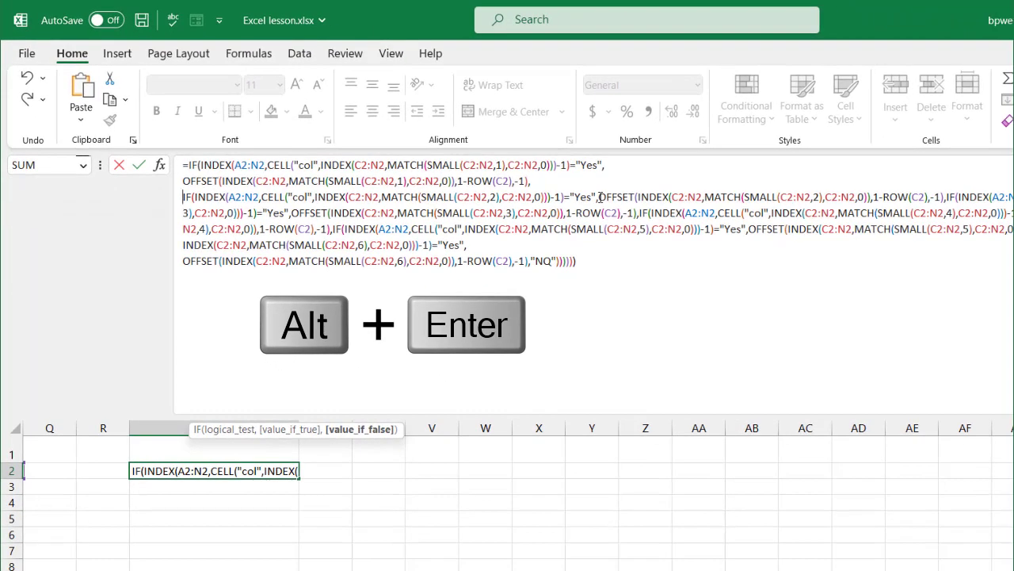
- Insert line breaks in S2's formula before the second OFFSET, third IF, third OFFSET and fourth IF
left_click(600, 196)
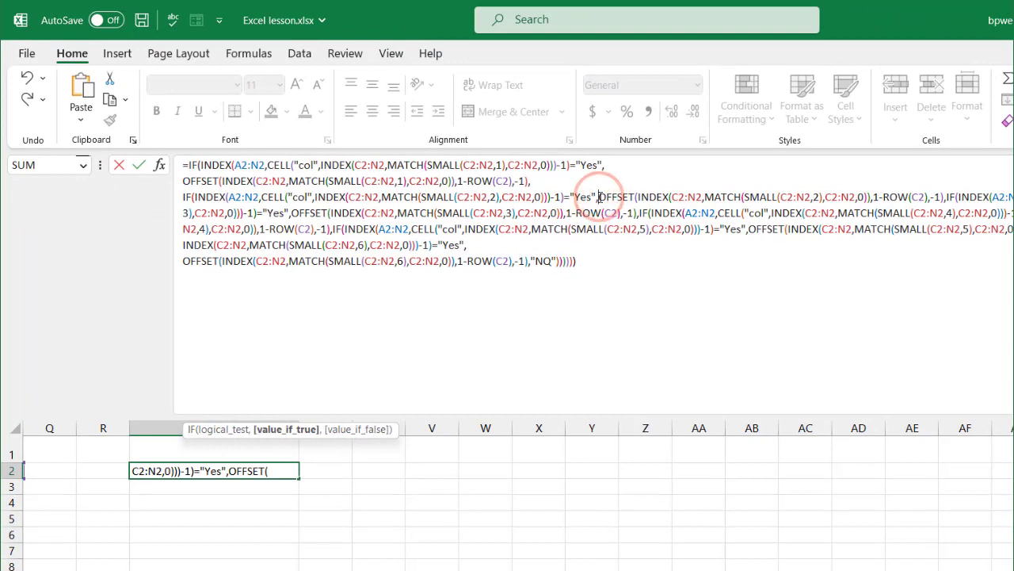
key("alt+Return")
left_click(532, 212)
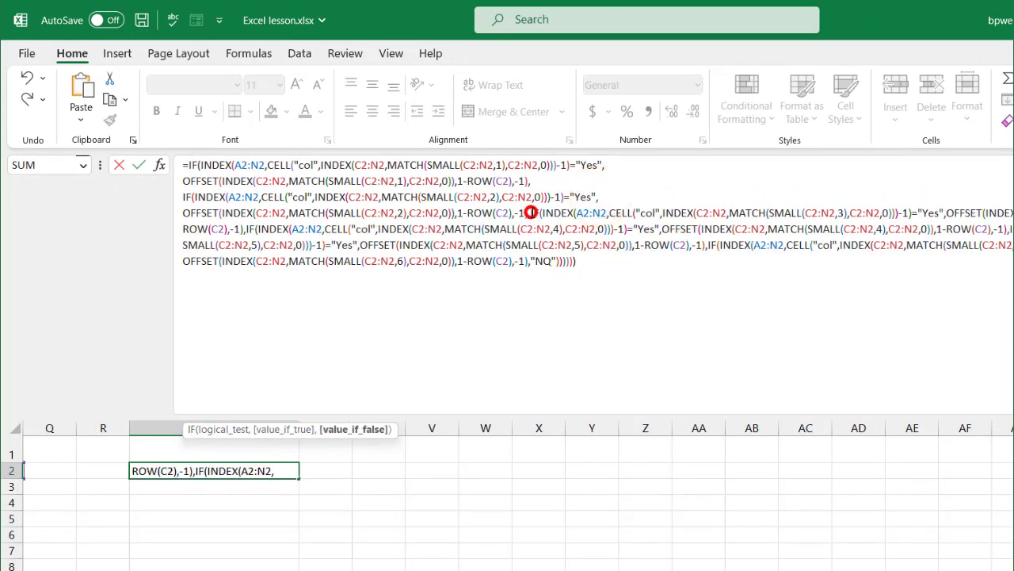
key("alt+Return")
left_click(600, 228)
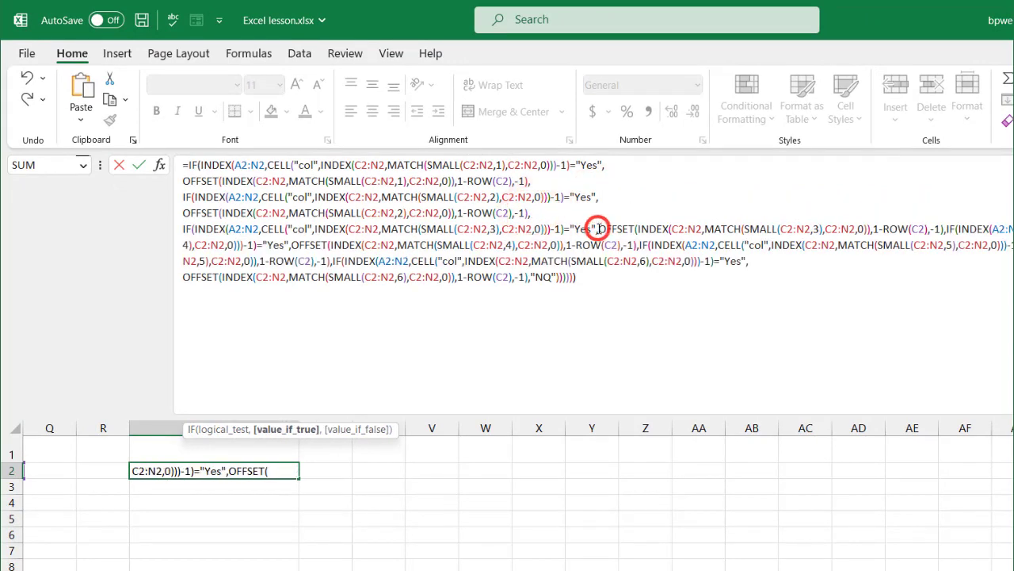
key("alt+Return")
left_click(534, 245)
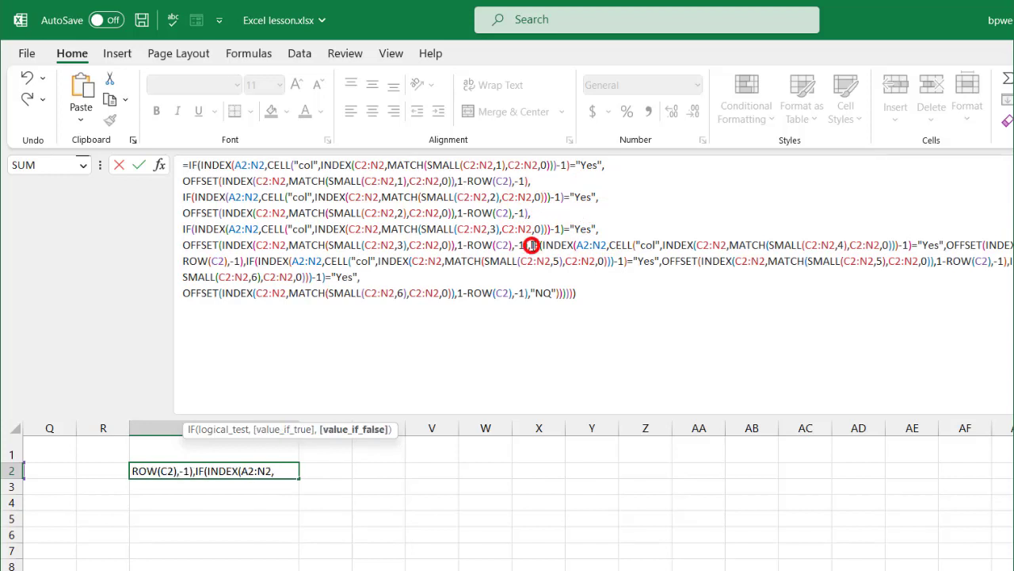
key("alt+Return")
- Insert line breaks in S2's formula before the fourth OFFSET, fifth IF, fifth OFFSET and sixth IF
left_click(598, 261)
key("alt+Return")
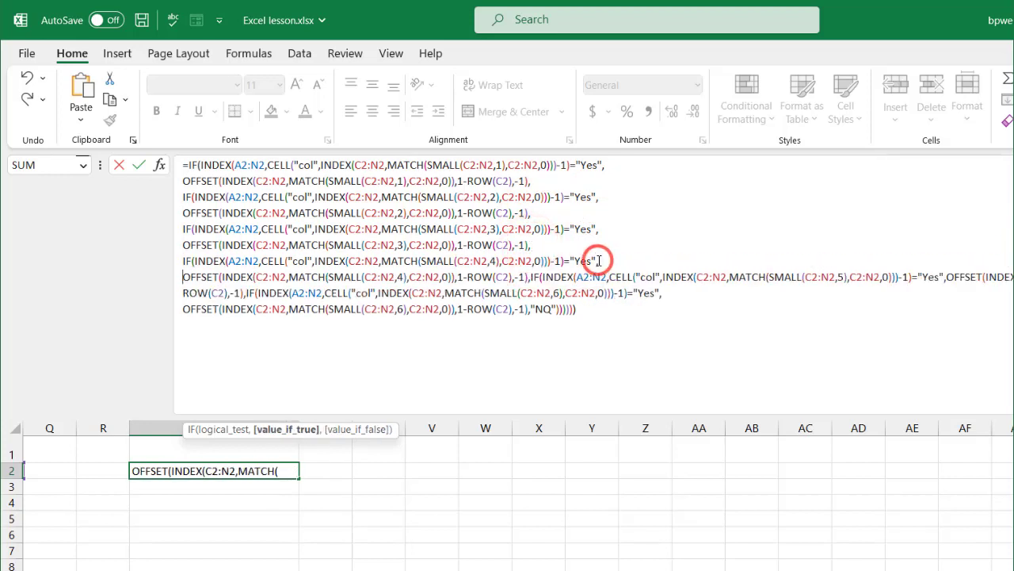
left_click(532, 277)
key("alt+Return")
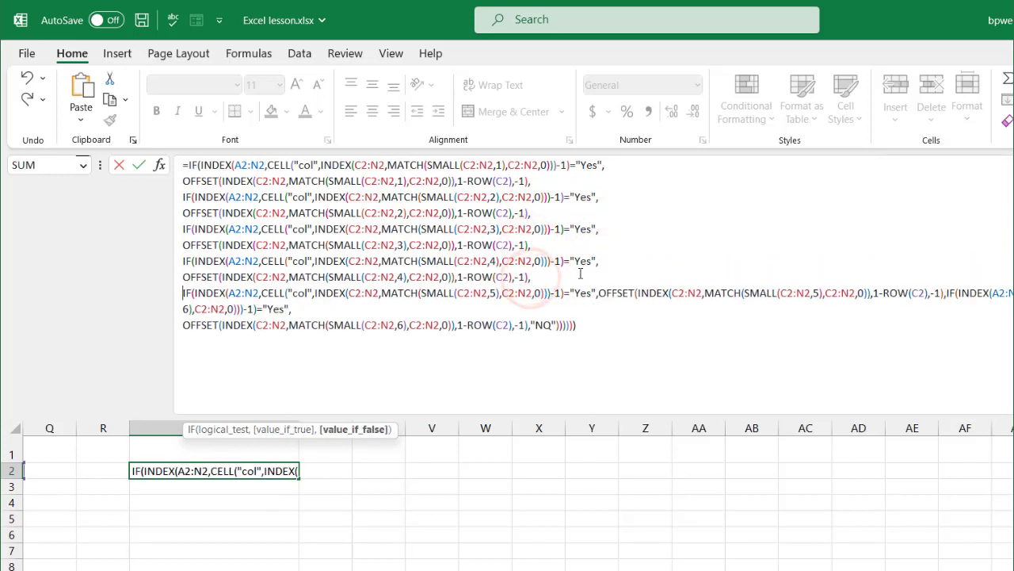
left_click(599, 293)
key("alt+Return")
left_click(530, 309)
key("alt+Return")
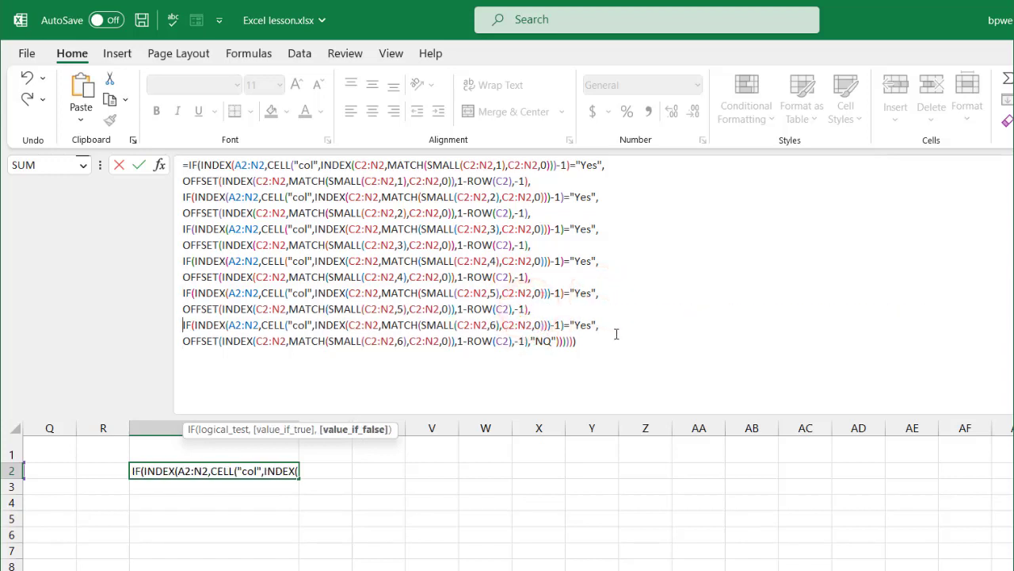
- Commit the multi-line formula, reselect cell S2 and reduce the formula bar's height to fit it
left_click(643, 396)
key("Return")
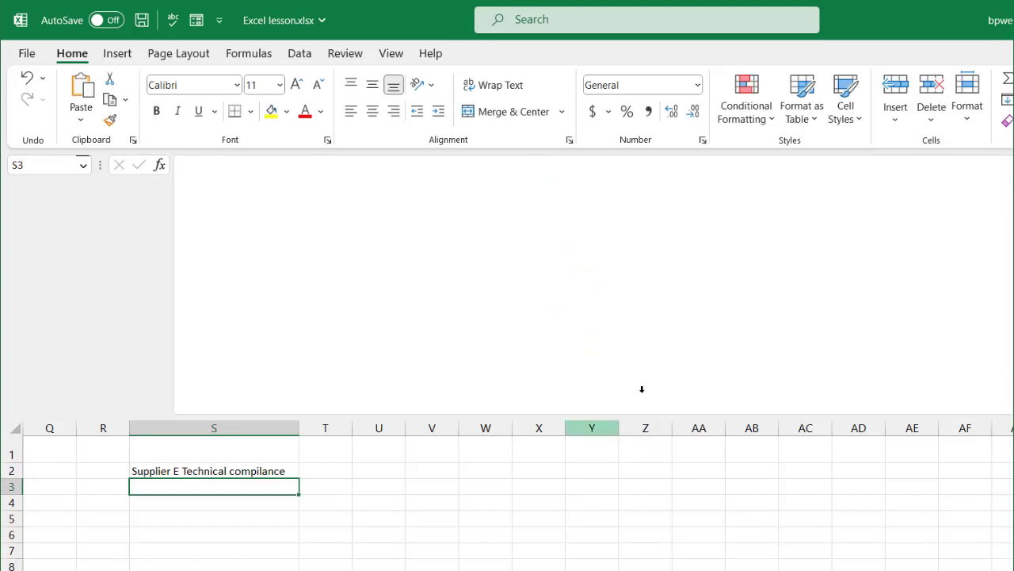
left_click(248, 471)
left_click_drag(322, 418, 351, 378)
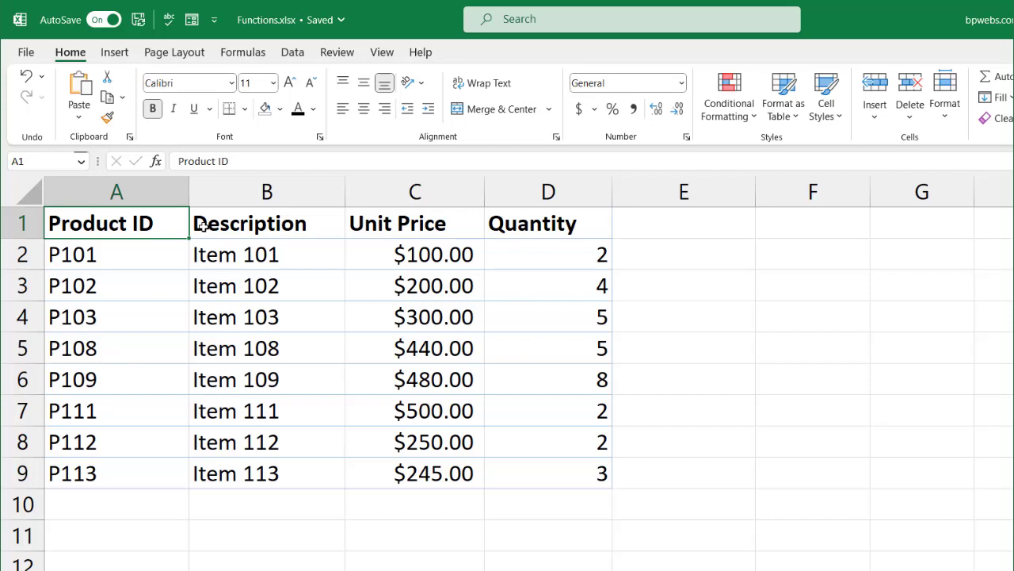
- Convert the product data in A1:D9 of Functions.xlsx into a table with headers
key("ctrl+a")
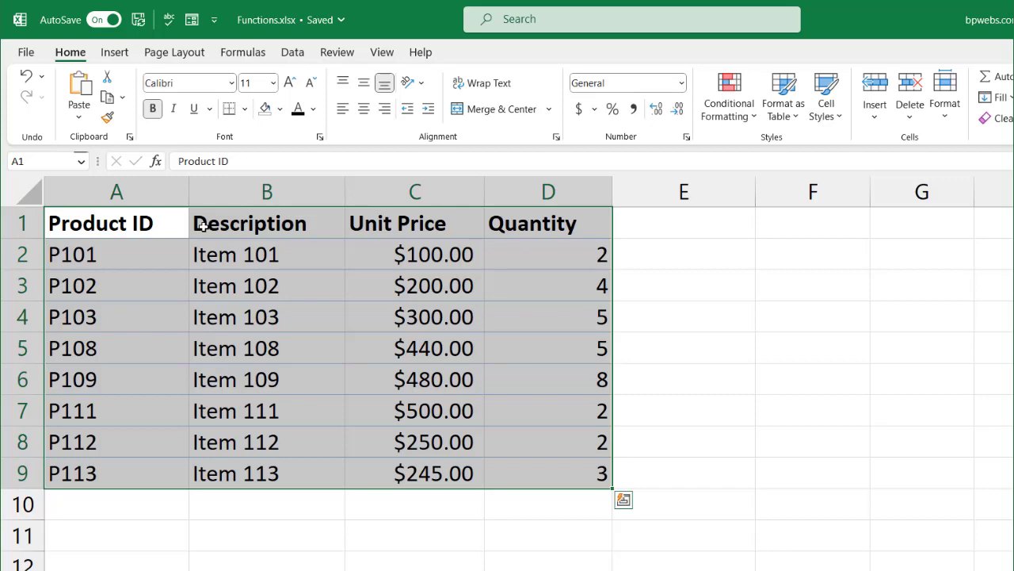
key("ctrl+t")
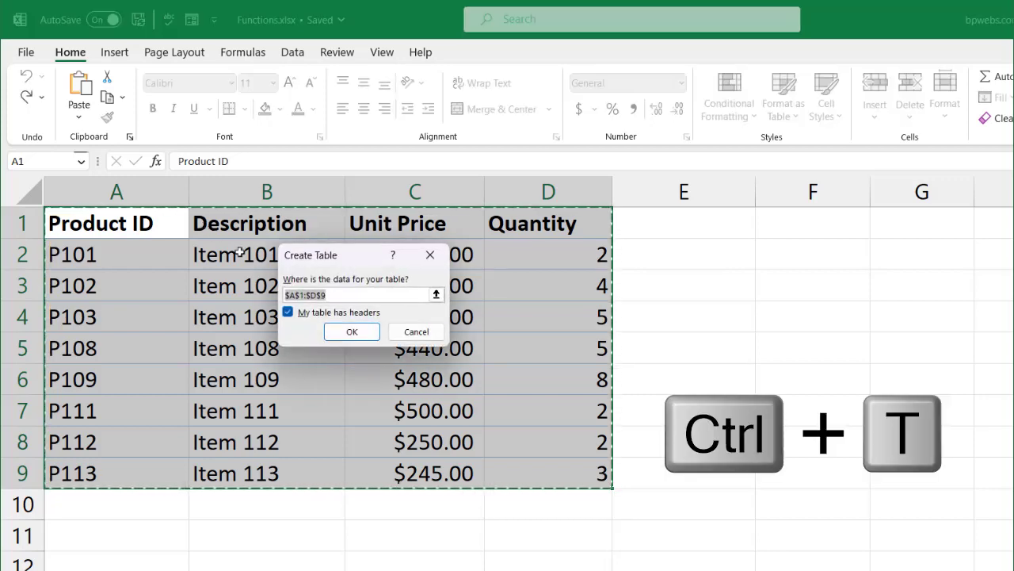
left_click(363, 336)
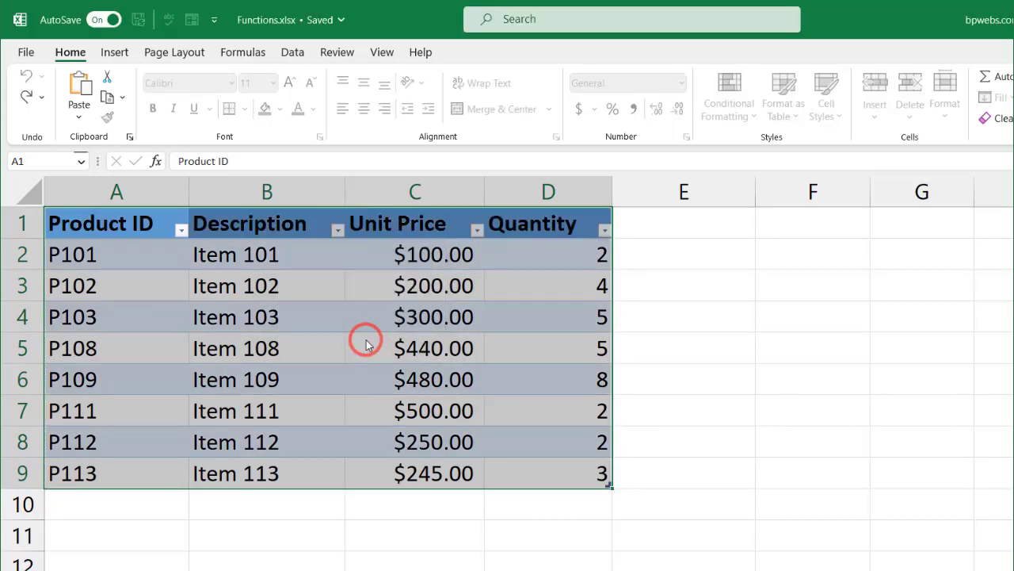
- Add a Line Total column to the table by entering its header in E1
left_click(681, 234)
type("Line Total")
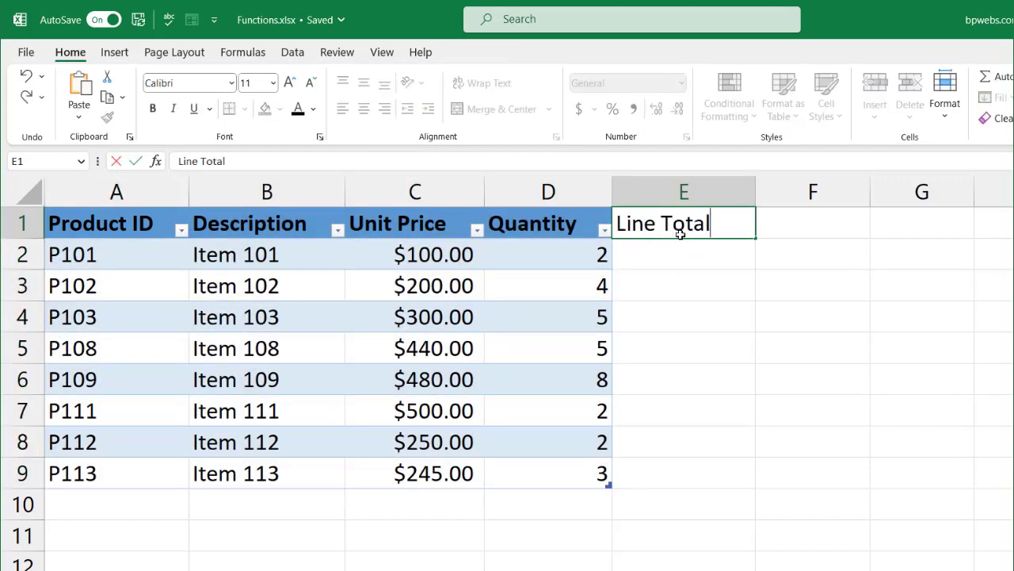
key("Return")
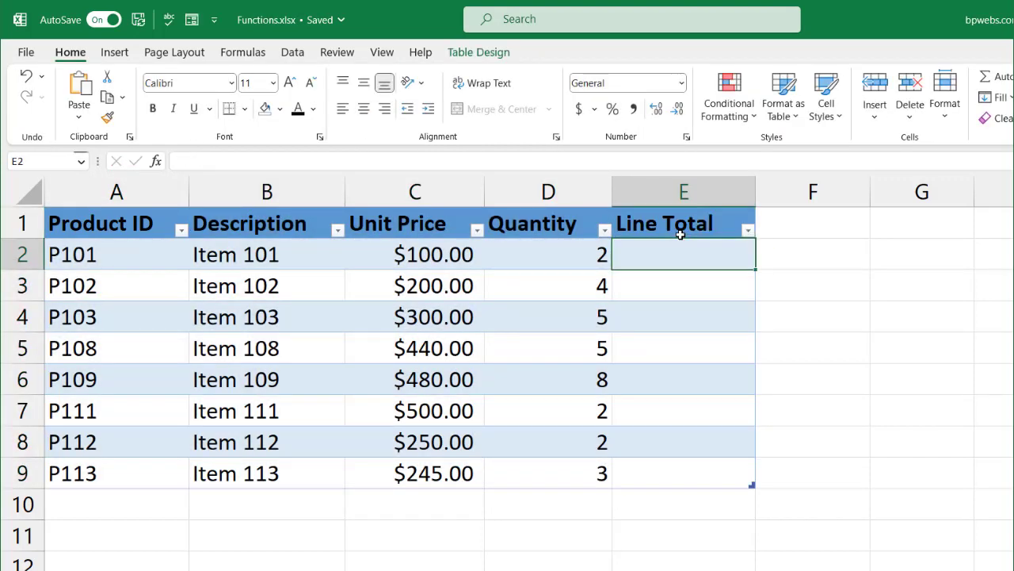
type("=")
left_click(441, 256)
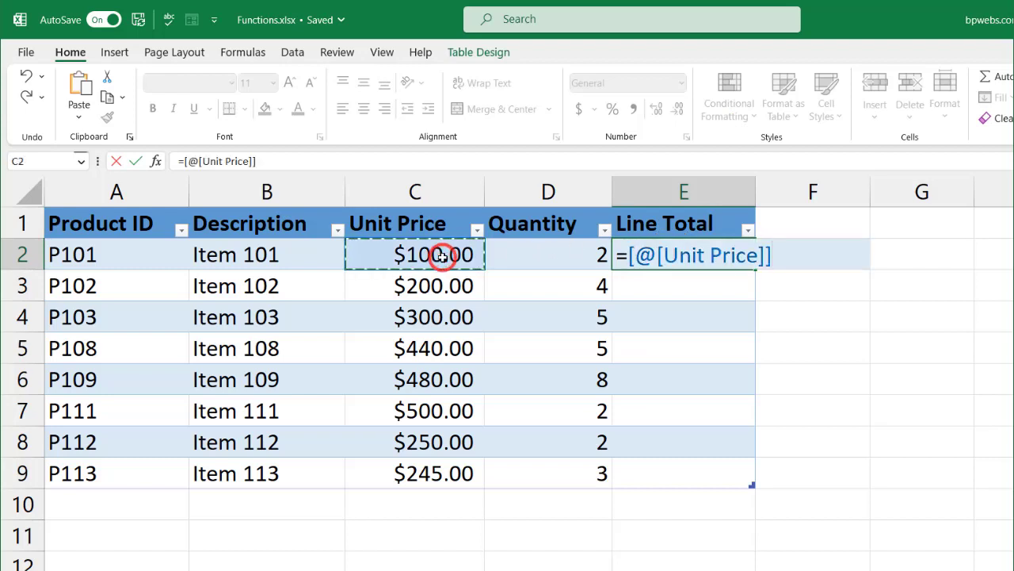
type("*")
left_click(535, 247)
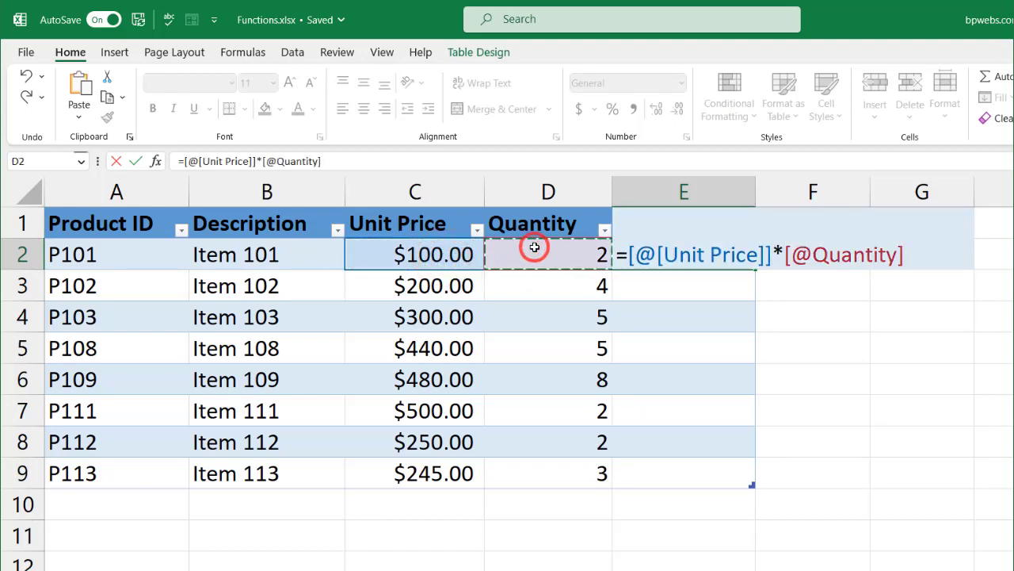
key("Return")
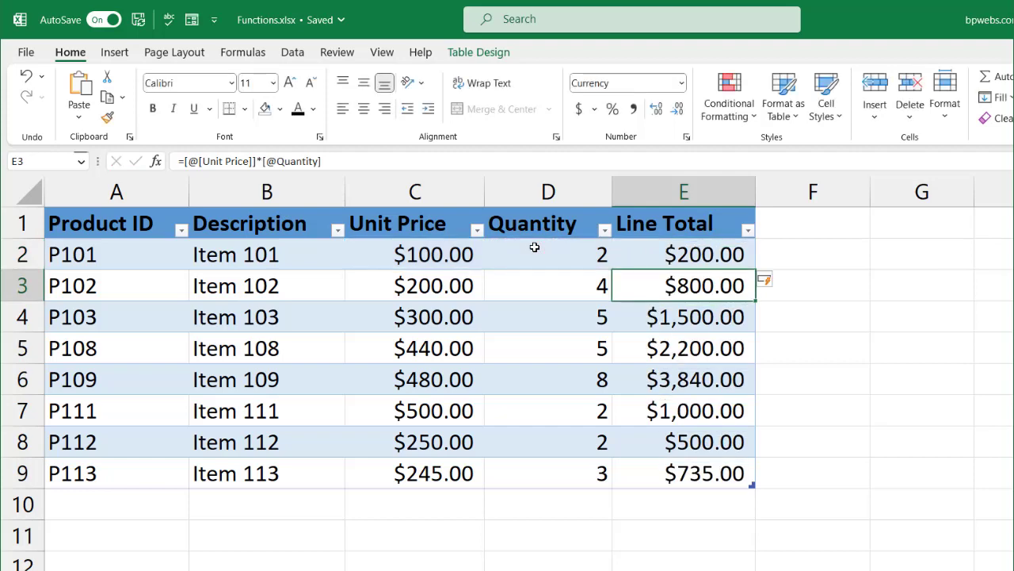
- Turn on the Total Row for the product table
left_click(672, 508)
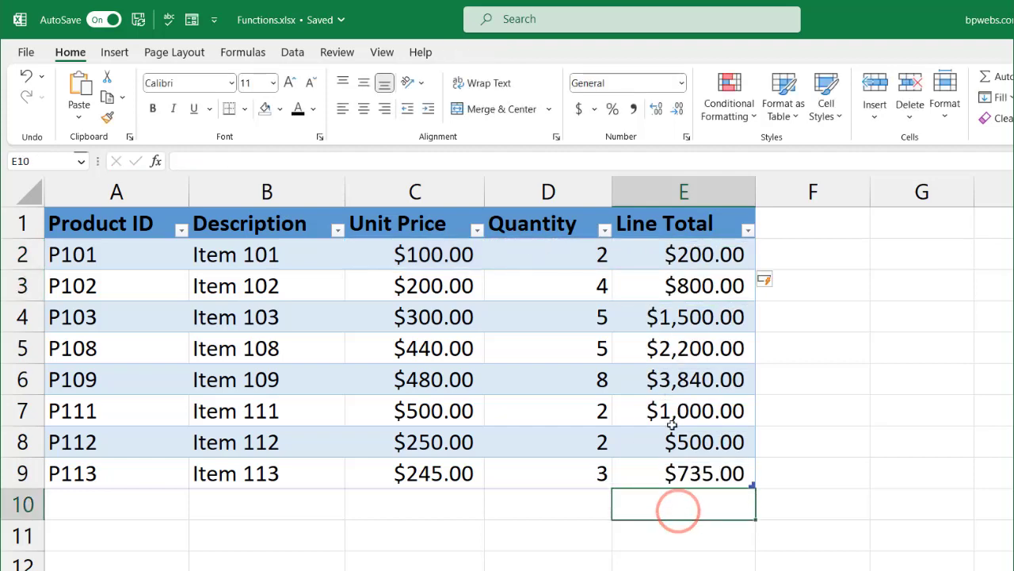
left_click(668, 382)
left_click(493, 55)
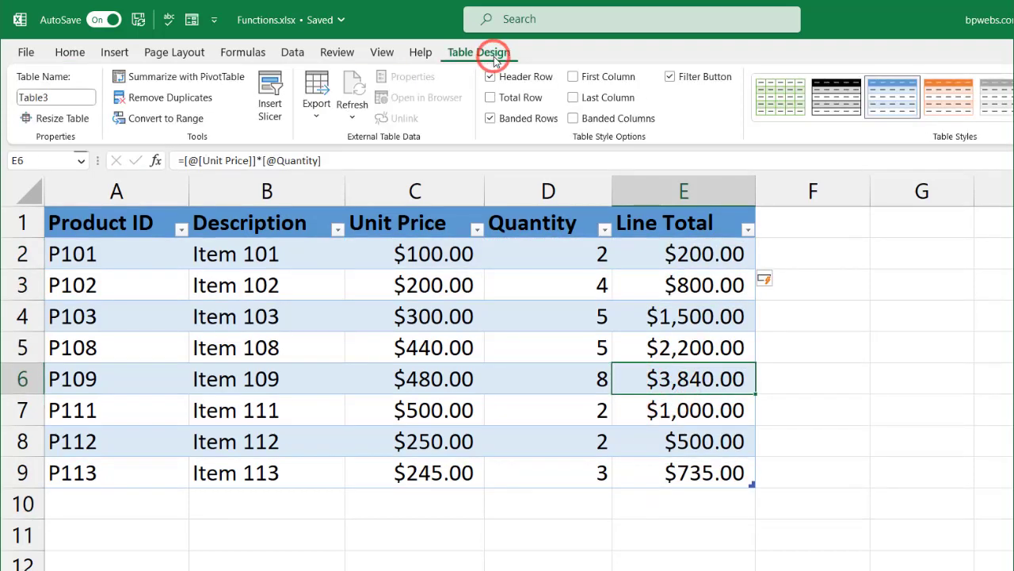
left_click(491, 97)
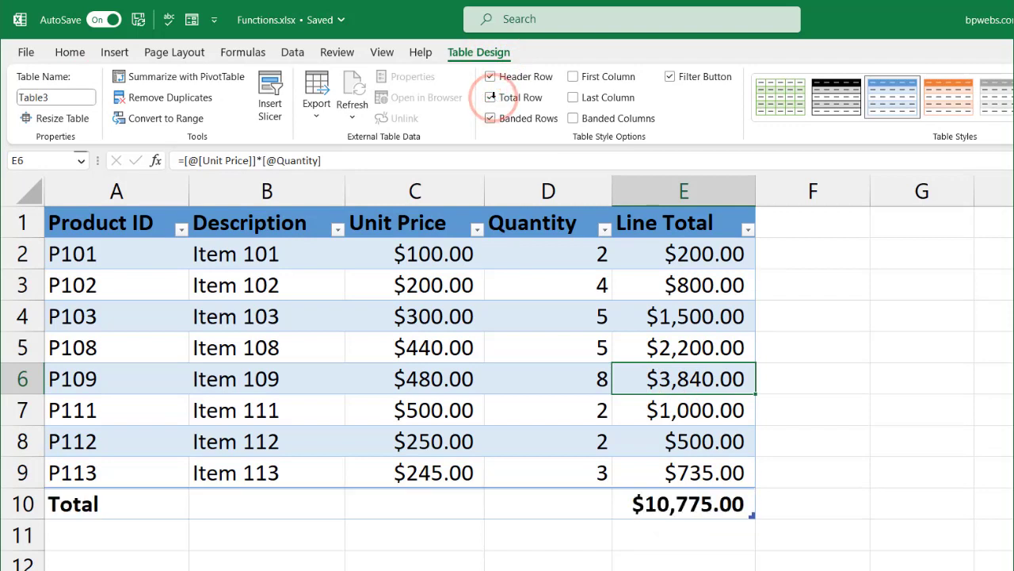
- Set the Quantity column's total in D10 to Count
left_click(561, 503)
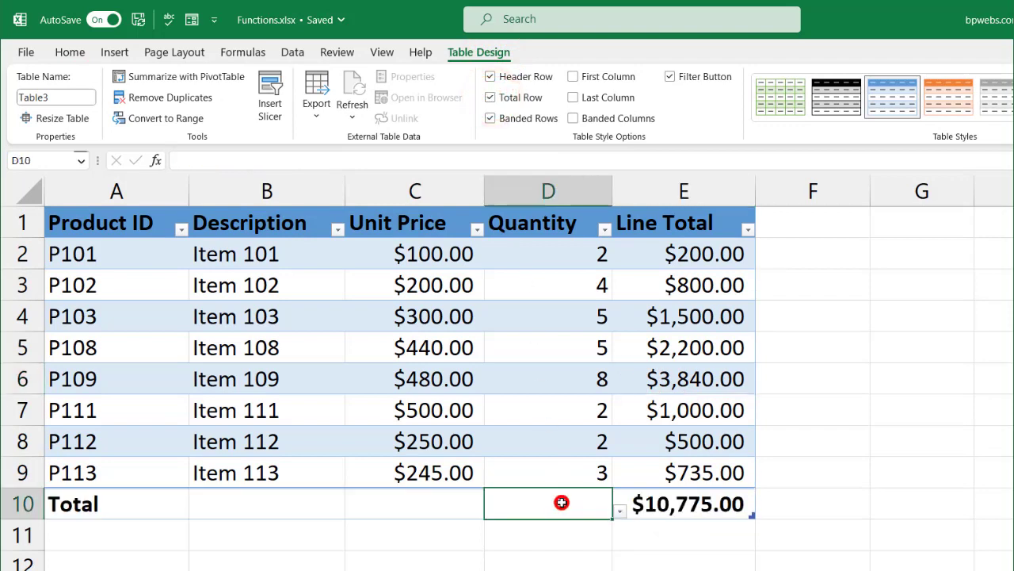
left_click(620, 513)
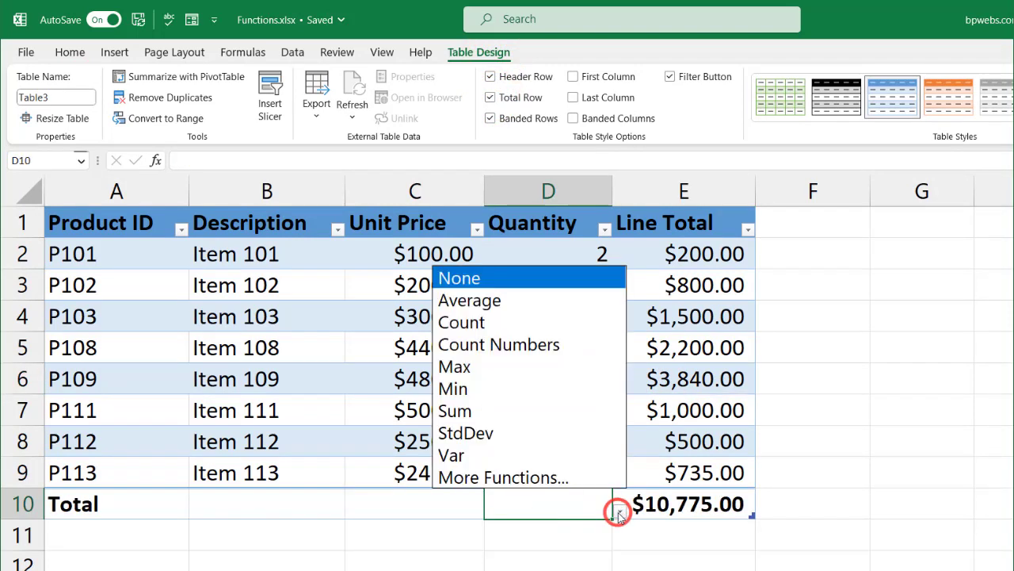
left_click(565, 333)
key("Left")
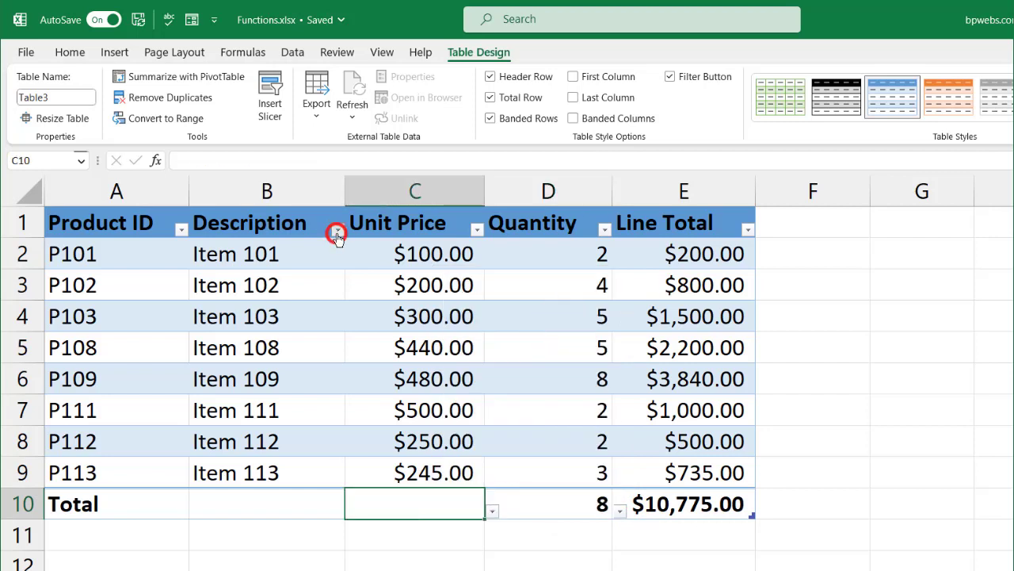
- Filter the Description column to exclude Item 101, Item 102 and Item 103, and check the total formulas in E10 and D10
left_click(337, 232)
left_click(198, 436)
left_click(191, 450)
left_click(190, 464)
left_click(246, 569)
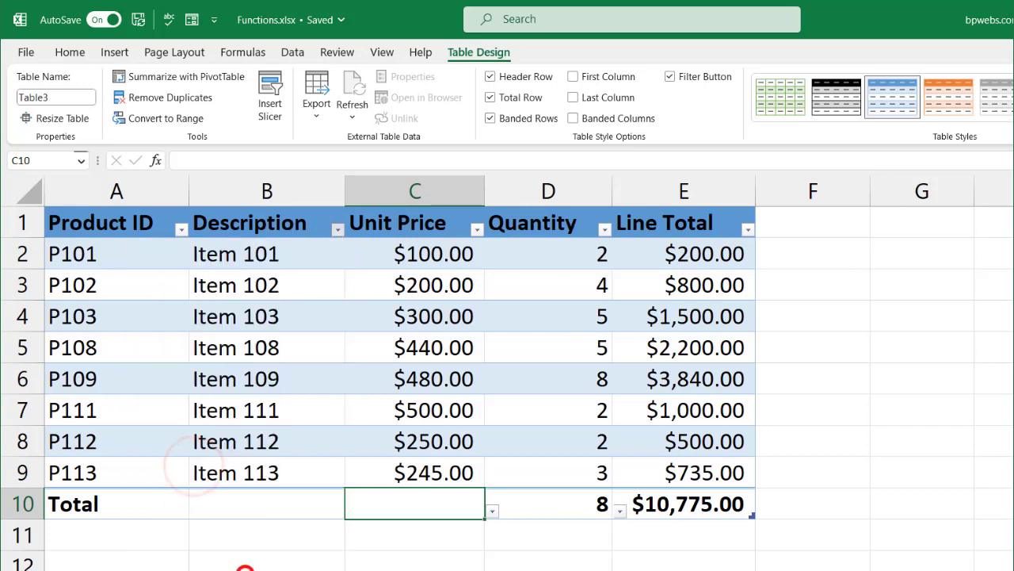
left_click(658, 420)
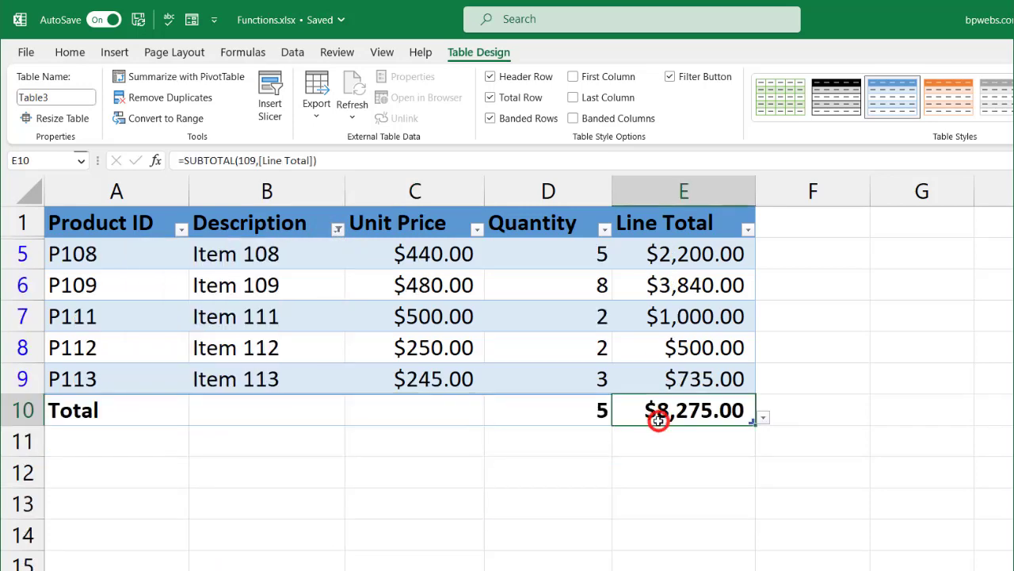
left_click(599, 417)
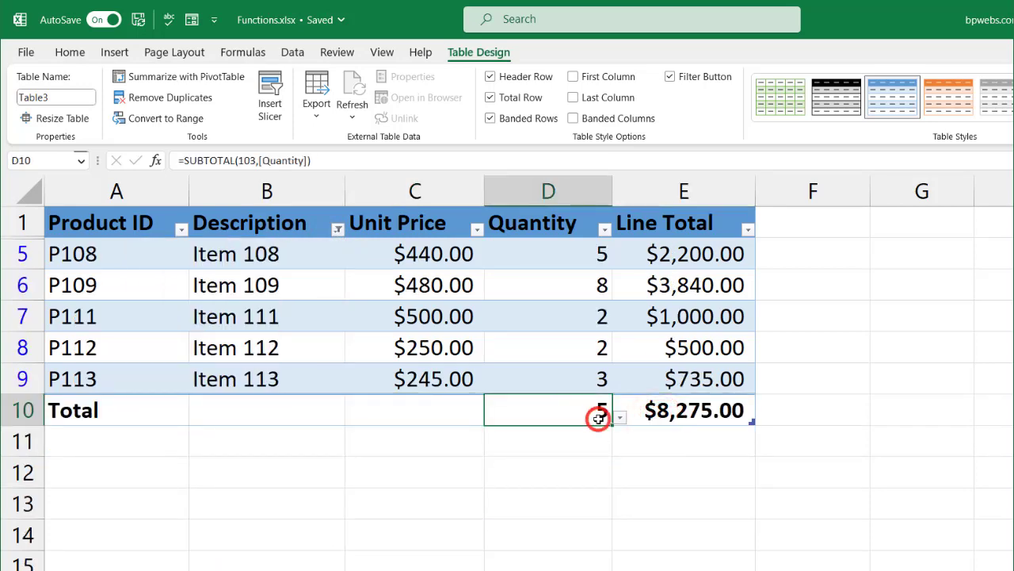
- Select all items in the Description column's filter
left_click(338, 231)
left_click(171, 423)
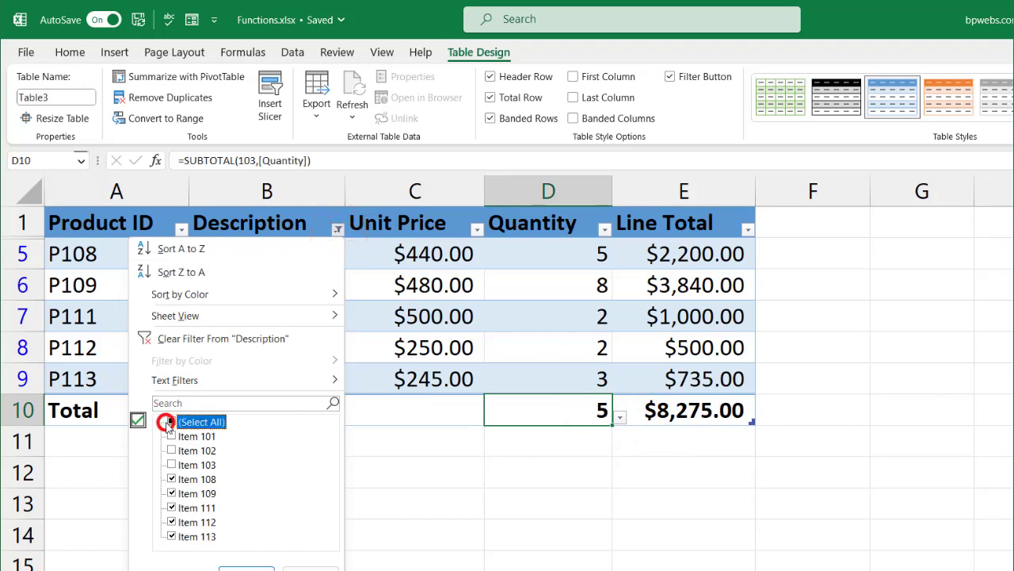